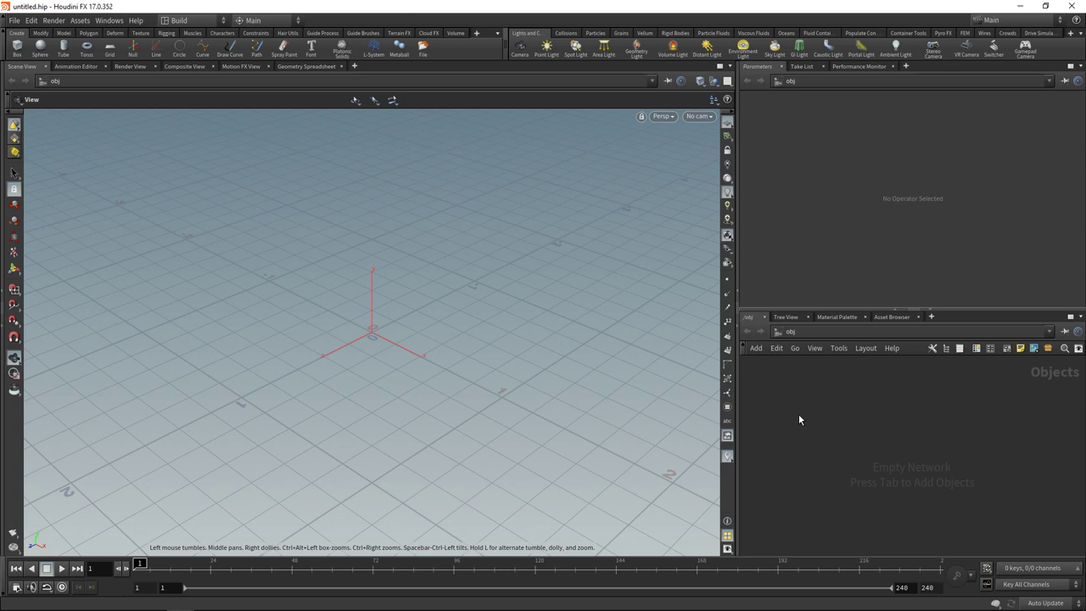
Step: Create a Geometry object in the empty scene network and go inside it
key(Tab)
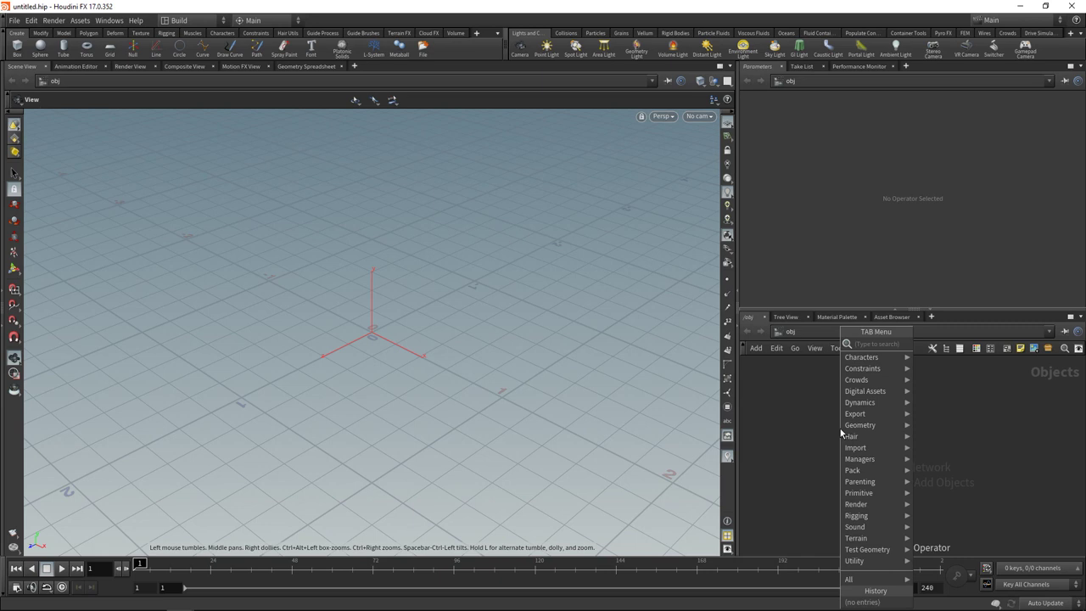
text(geo)
key(Return)
click(841, 429)
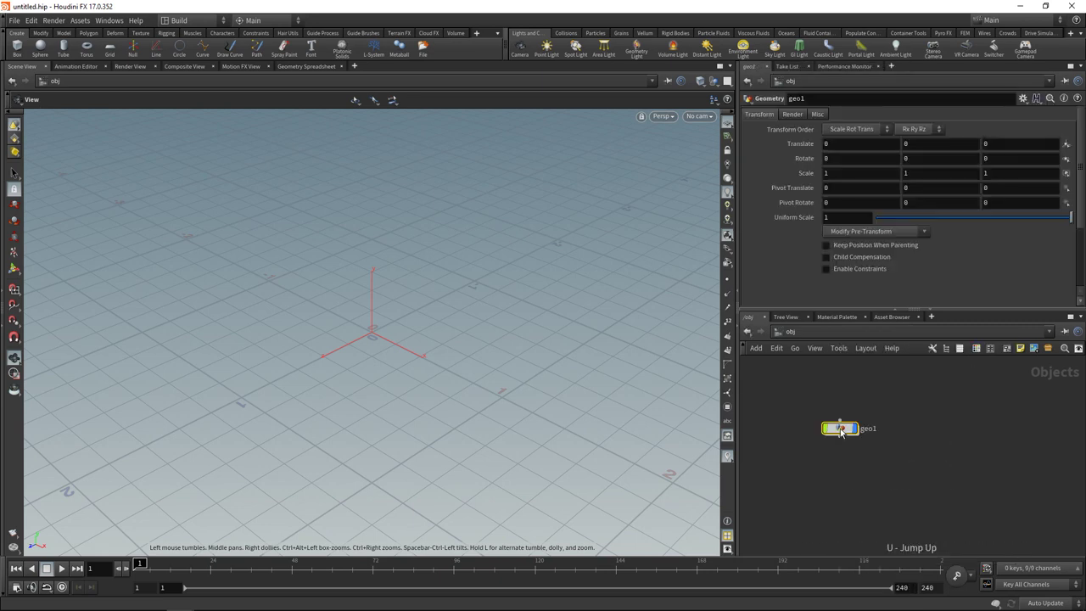
double_click(840, 428)
Step: Add a GLTF node that loads scene.gltf from the pink_sprinkled_donut_1_free folder
key(Tab)
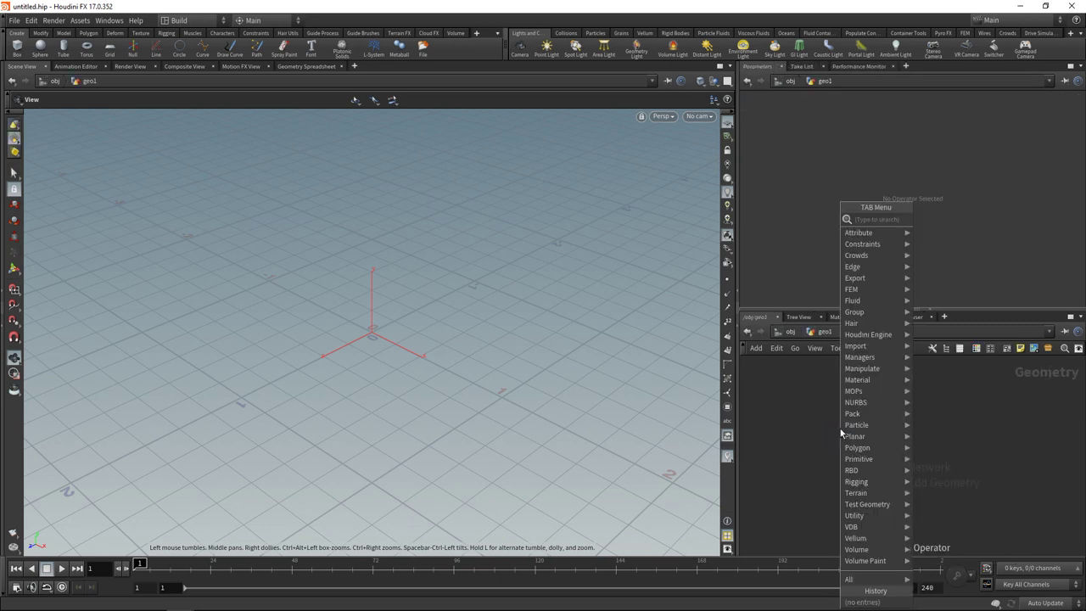
text(gltf)
key(Return)
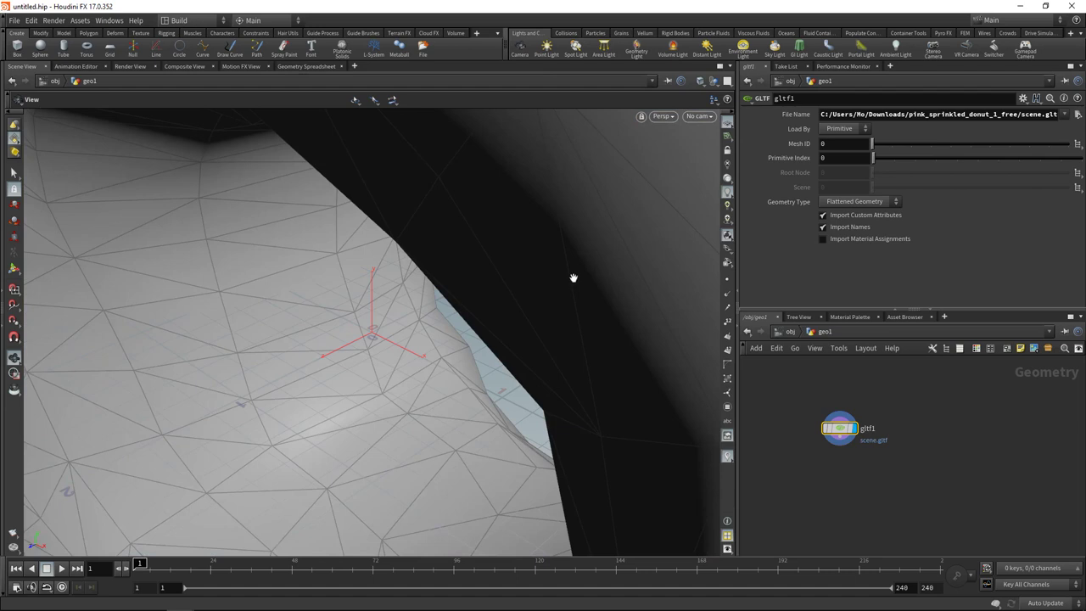
right_drag(574, 279, 255, 414)
drag(399, 366, 515, 339)
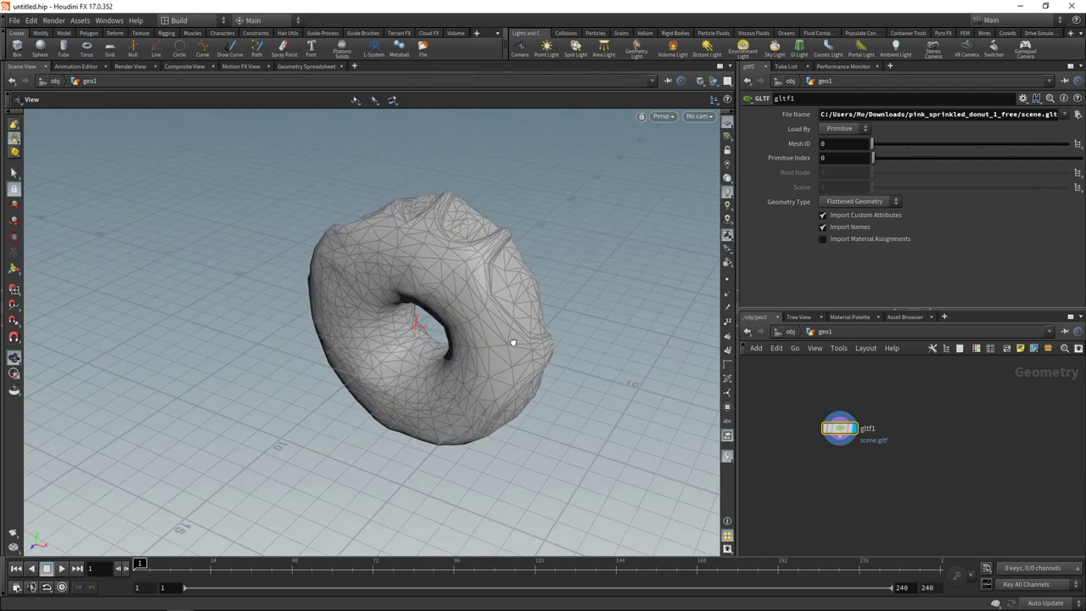
Step: Add a Subdivide node below the GLTF node and feed it the imported donut geometry
key(Tab)
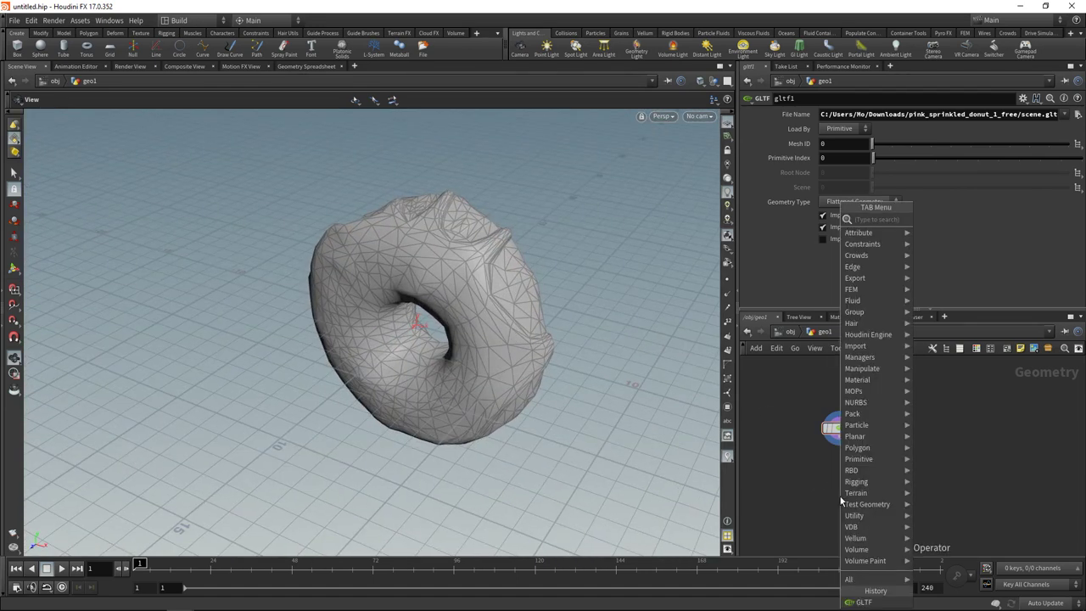
text(subdi)
key(Return)
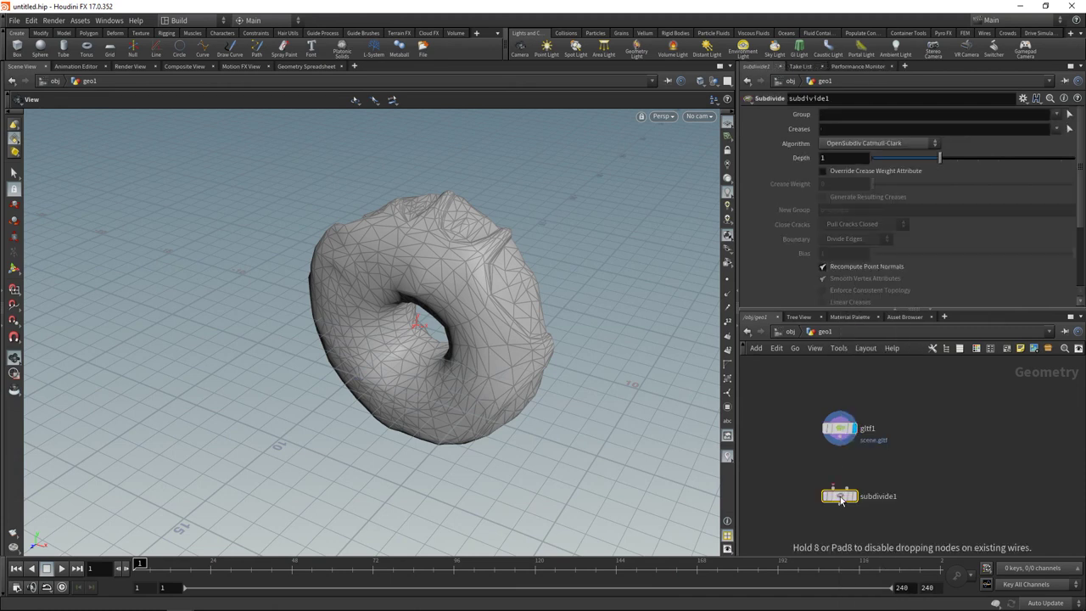
click(840, 496)
click(840, 490)
click(840, 443)
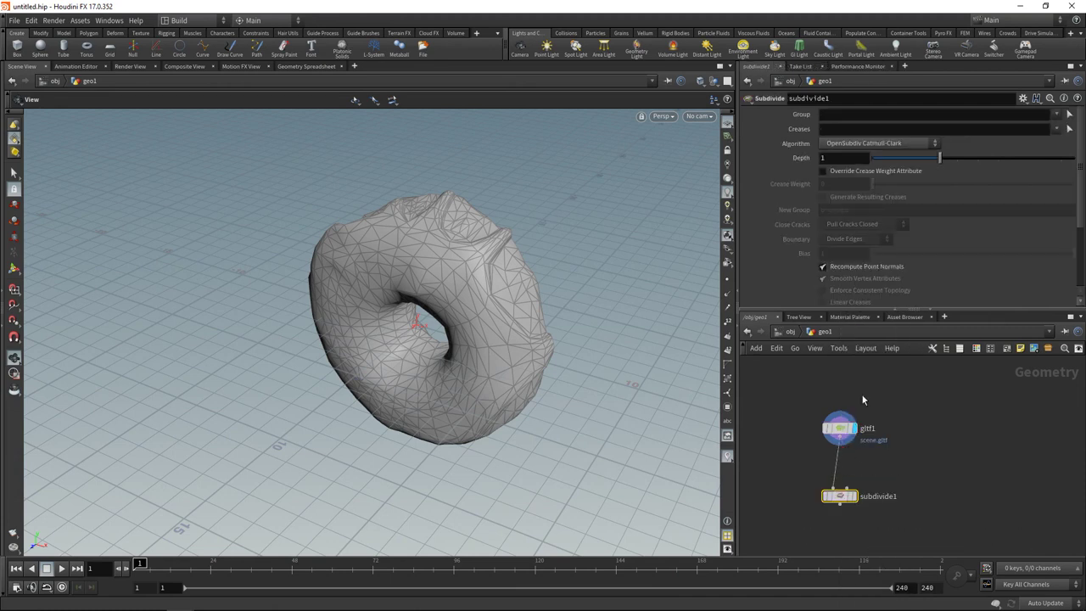
Step: Set the Subdivide node to the OpenSubdiv Loop algorithm with depth 2, display its result and check its geometry attributes
click(850, 144)
click(863, 188)
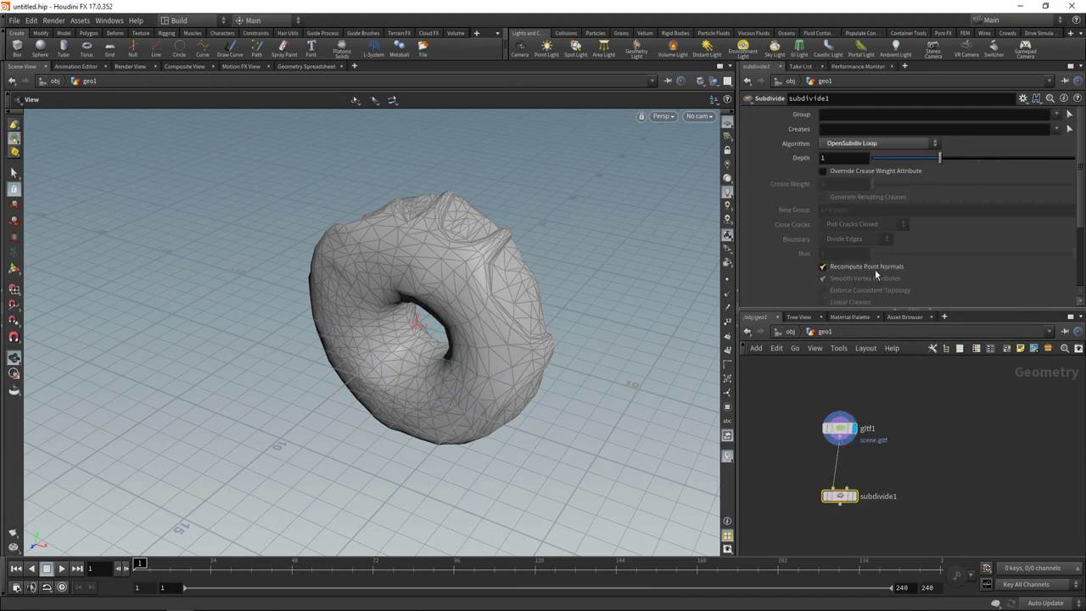
double_click(851, 159)
text(2)
key(Return)
click(852, 496)
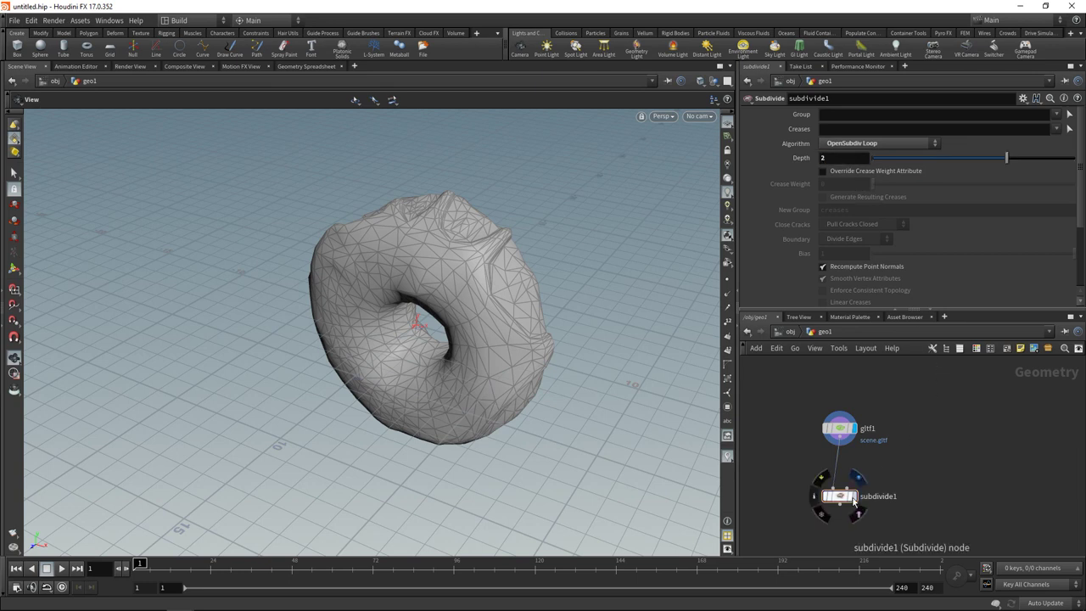
drag(840, 503, 840, 472)
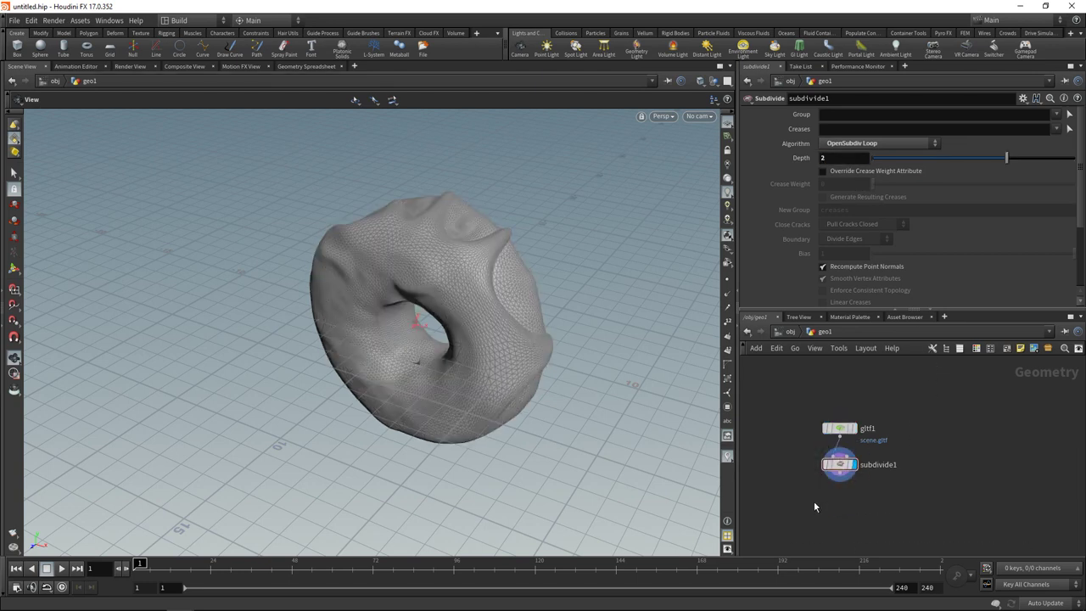
middle_click(845, 469)
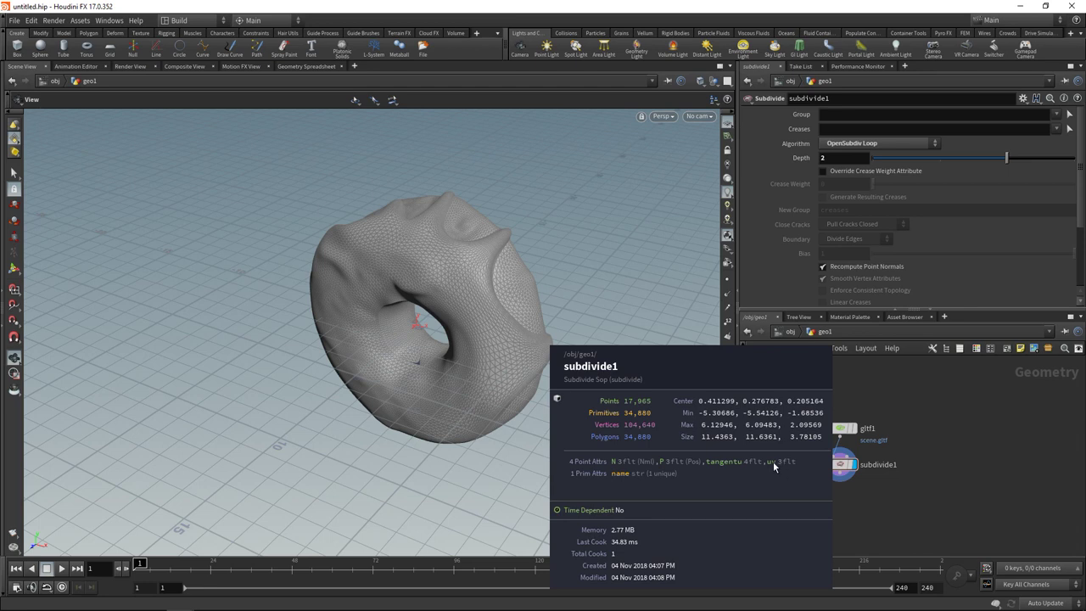
Step: Add a Transform node below the Subdivide node and connect it to the subdivided geometry
key(Tab)
text(transf)
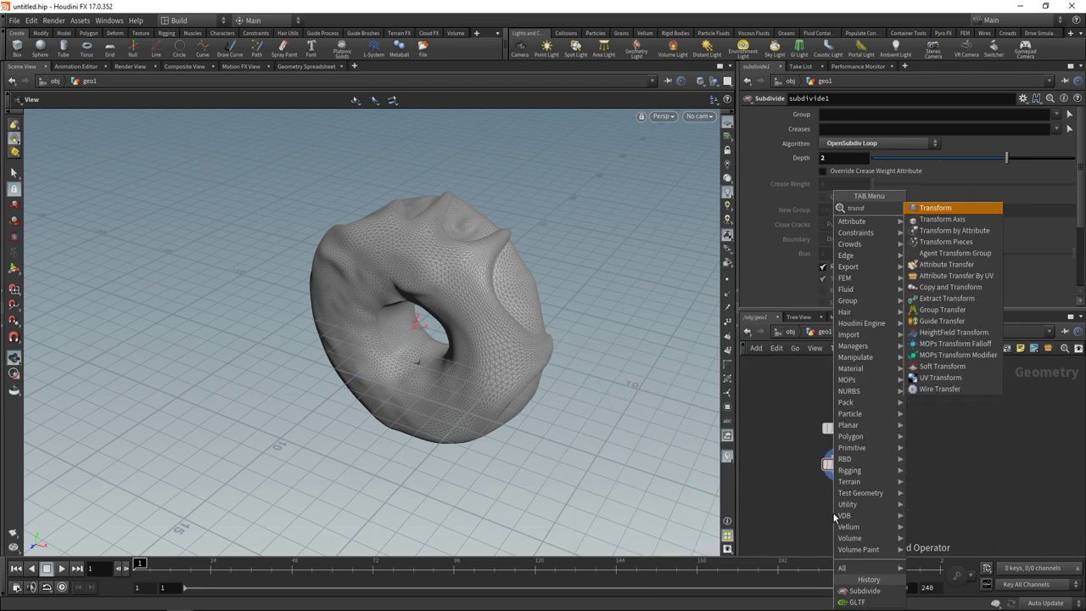
key(Return)
click(833, 511)
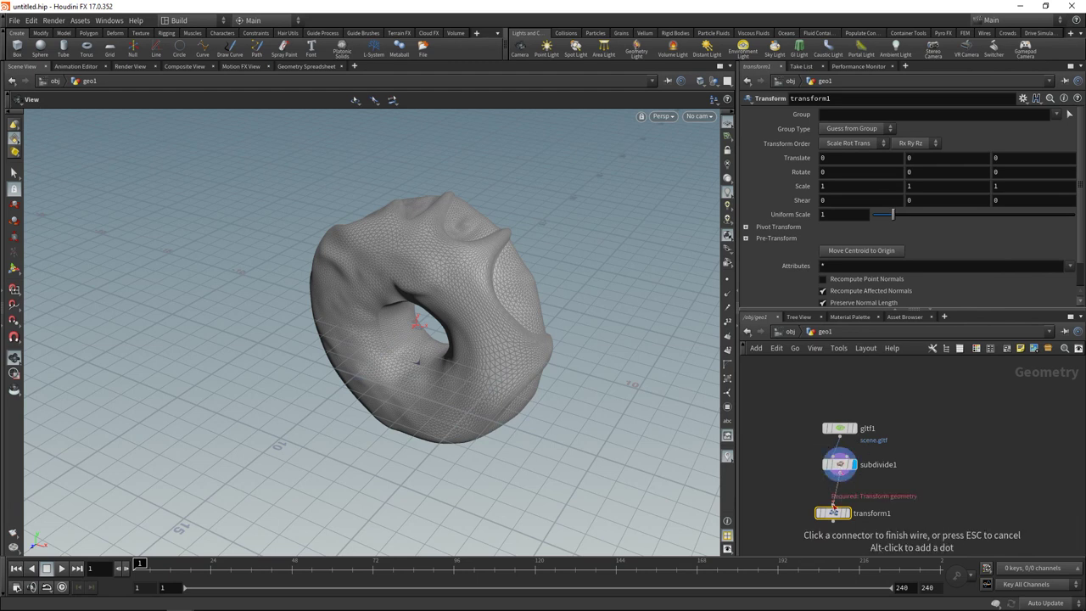
click(834, 506)
Step: Rotate the donut -90 degrees about X in the Transform node so that it lies flat
click(835, 172)
text(-90)
key(Return)
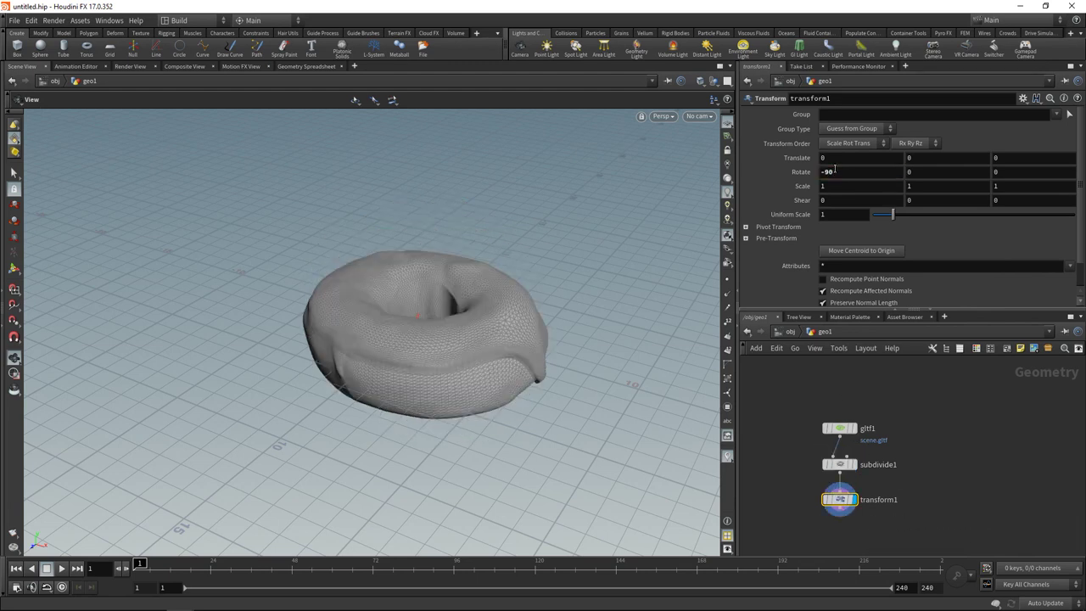
drag(485, 356, 530, 370)
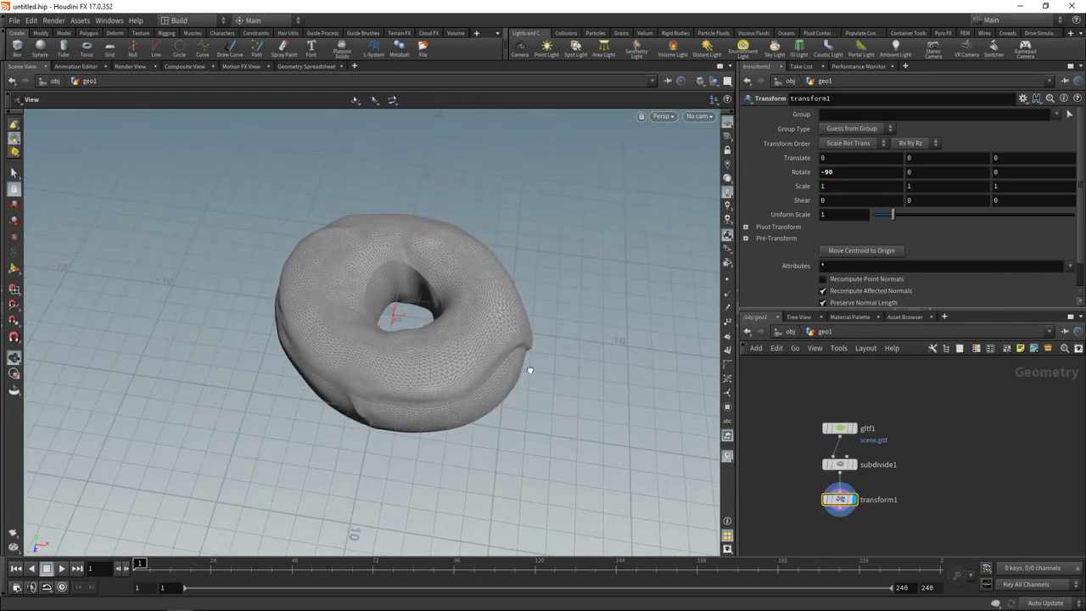
Step: Add an Attribute from Map node and connect it to the Transform node's output
key(Tab)
text(a)
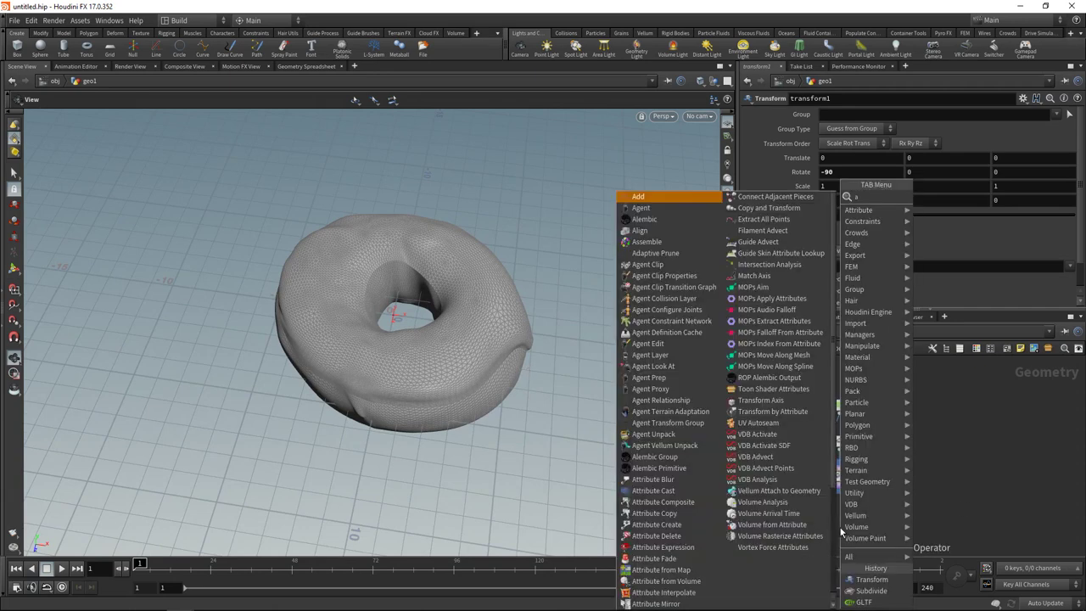
text(ttrib fr)
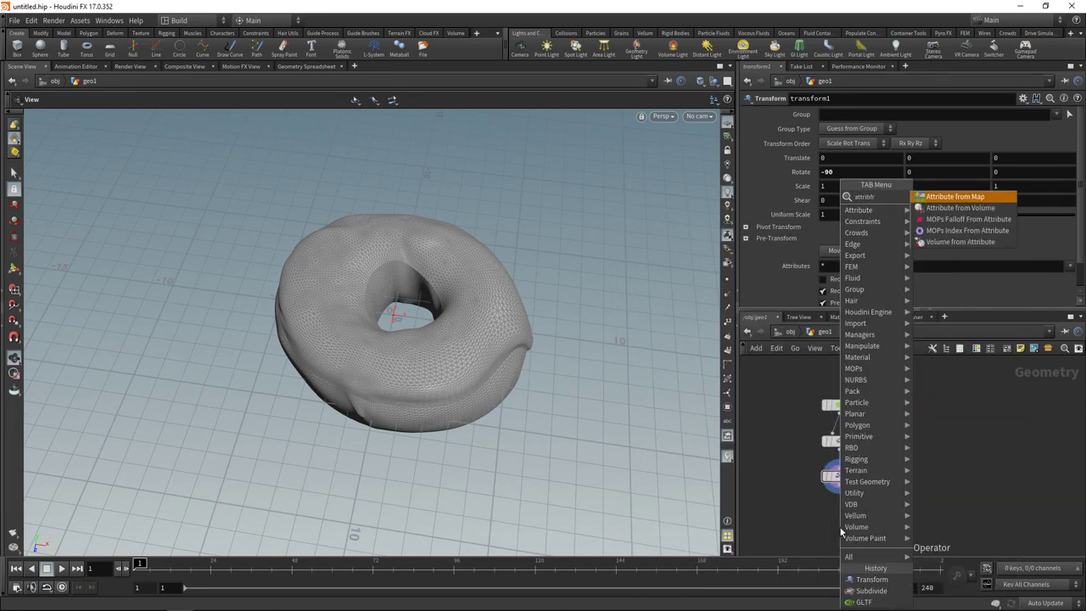
key(Return)
click(840, 531)
click(840, 489)
click(840, 521)
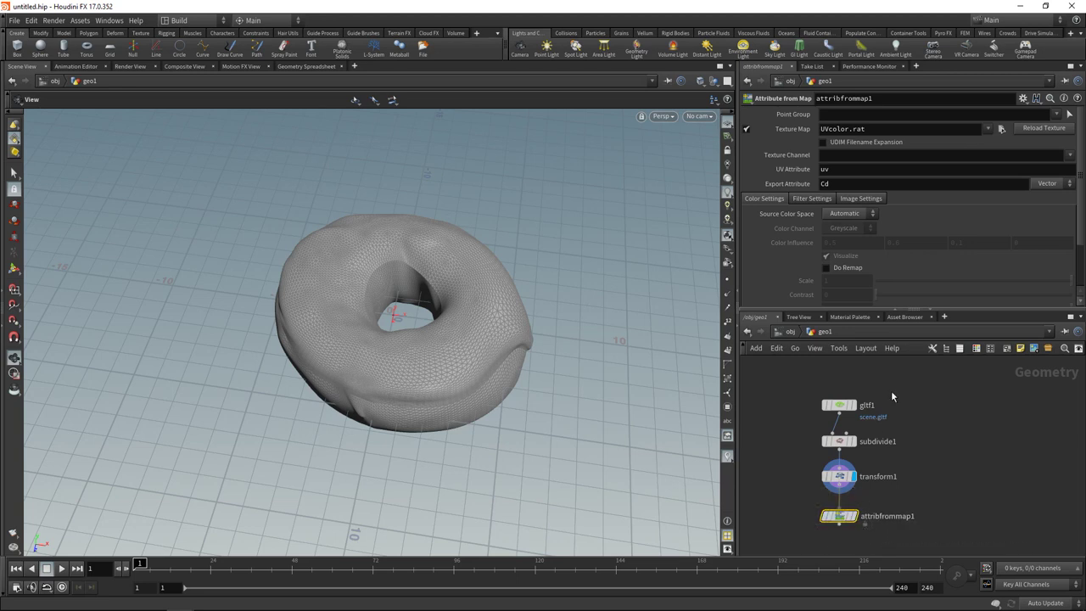
Step: Load the donut's colour texture from the pink_sprinkled_donut download folder as the texture map and display the coloured donut
click(1001, 130)
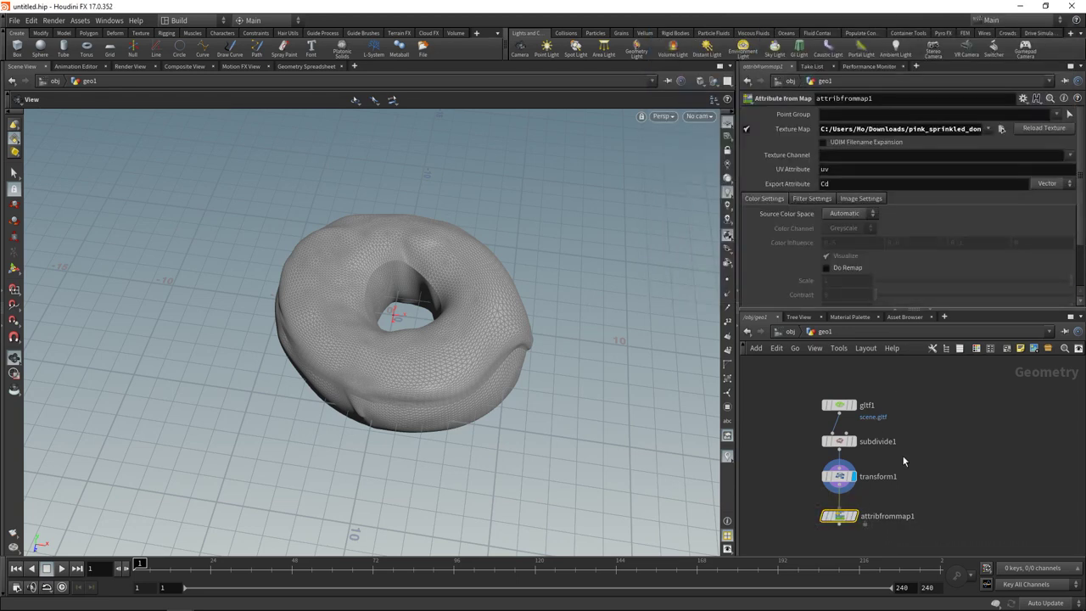
mouse_move(855, 519)
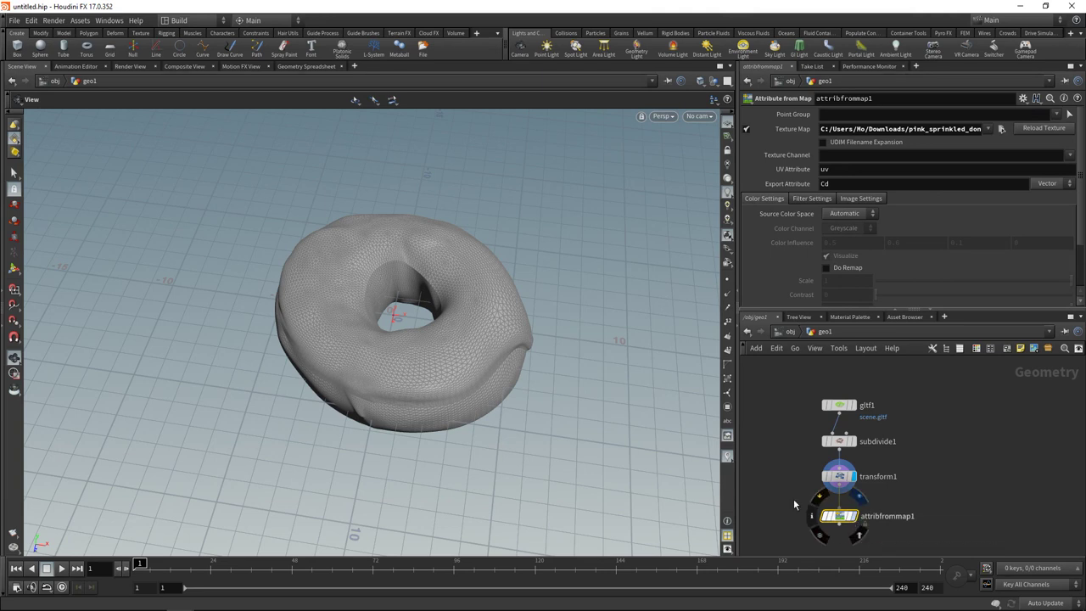
click(853, 515)
drag(475, 365, 435, 360)
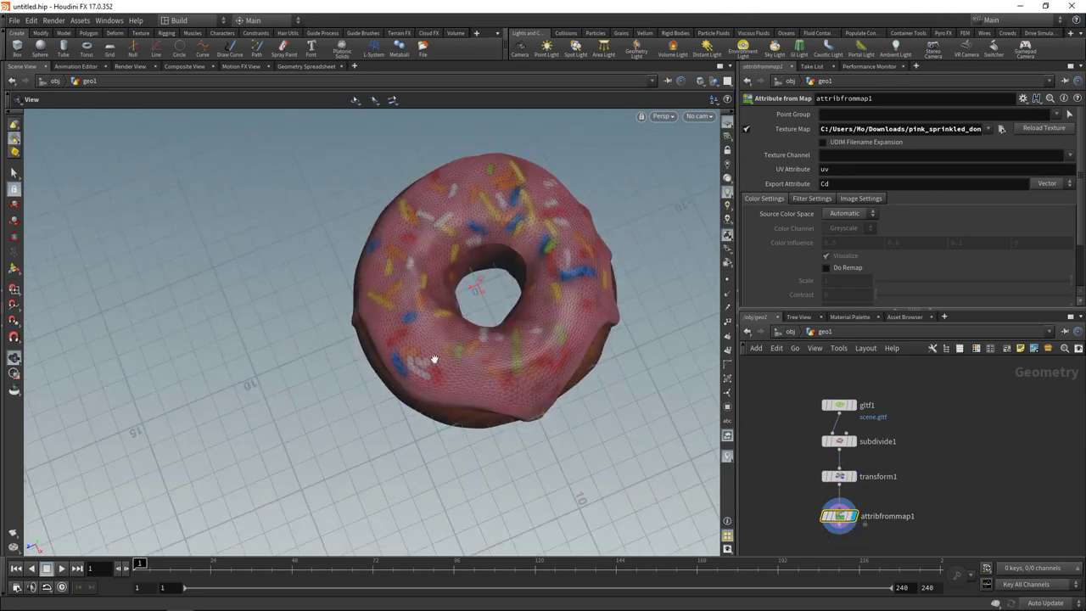
middle_drag(514, 351, 398, 367)
right_drag(398, 367, 458, 332)
drag(458, 332, 399, 292)
drag(493, 297, 466, 318)
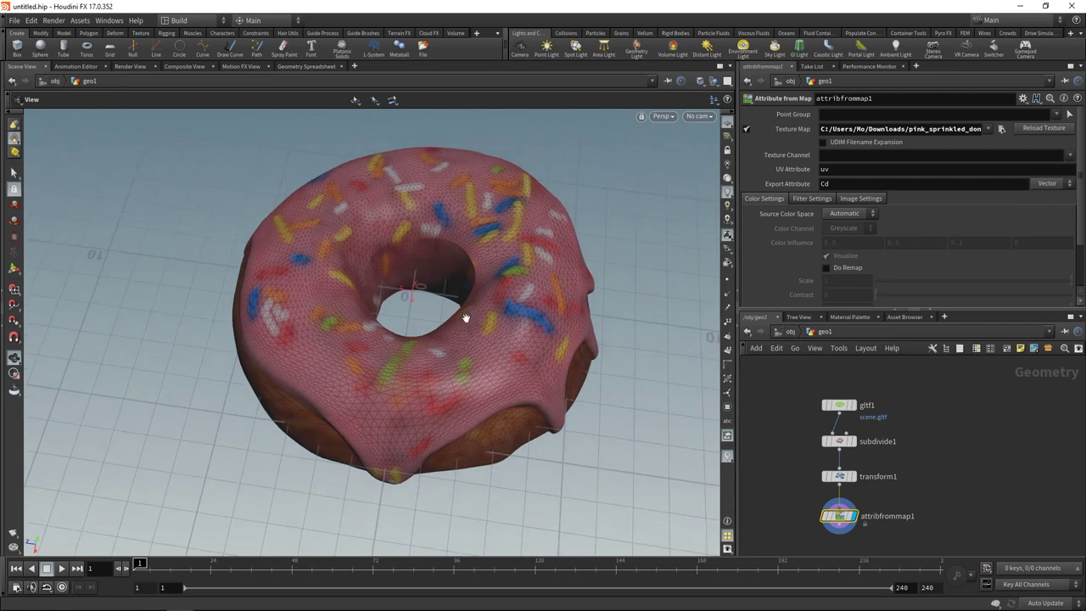
Step: Raise the Subdivide node's depth to 3 for finer colour detail on the donut
click(839, 442)
click(843, 159)
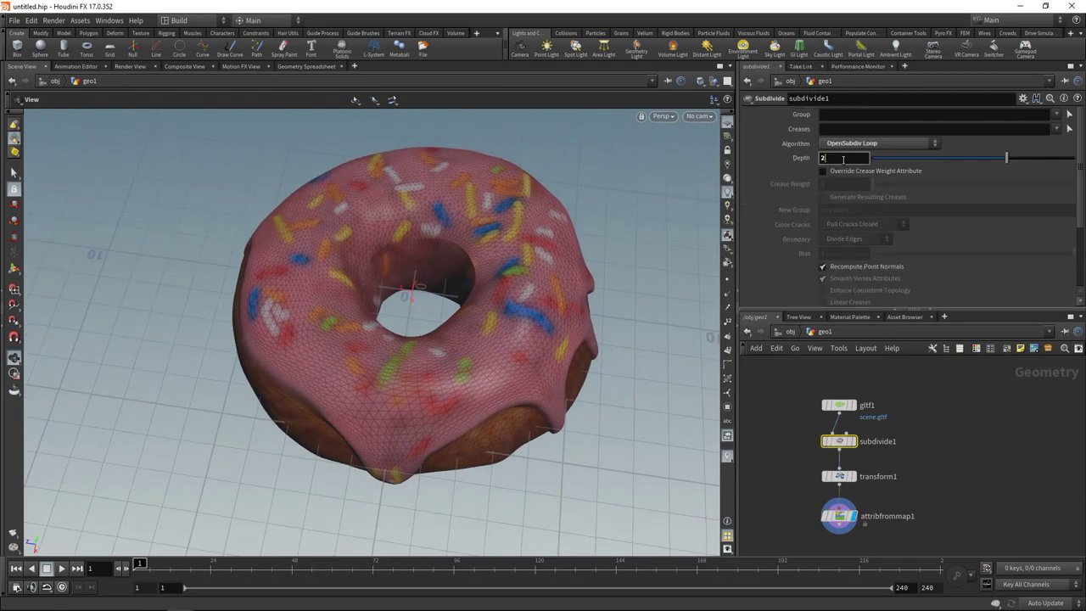
text(3)
key(Return)
drag(548, 371, 531, 298)
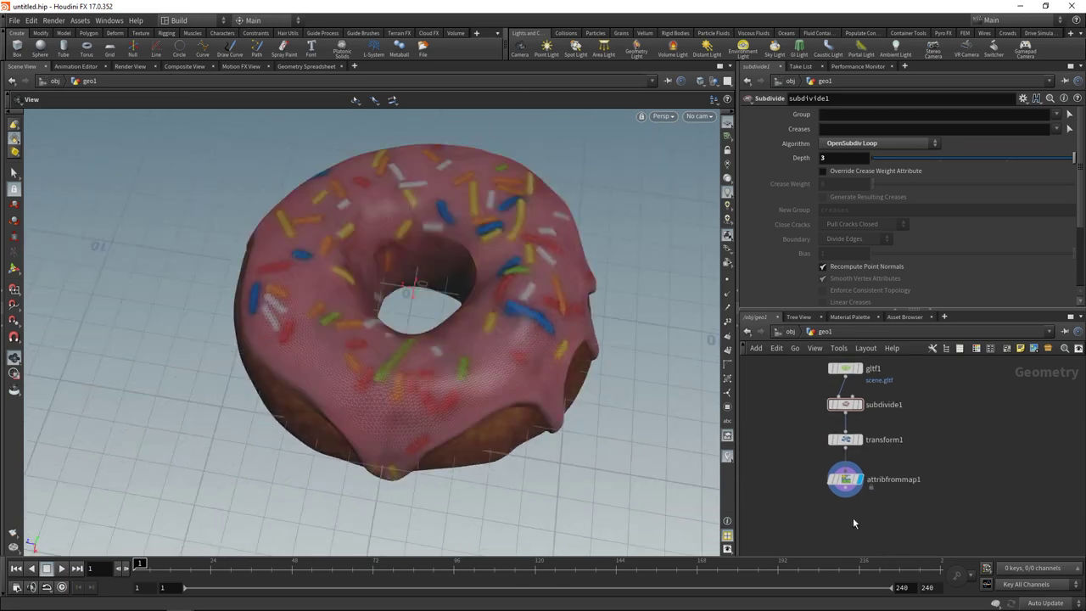
Step: Add a Pyro Source node directly below the Attribute from Map node
key(Tab)
text(grain)
key(Return)
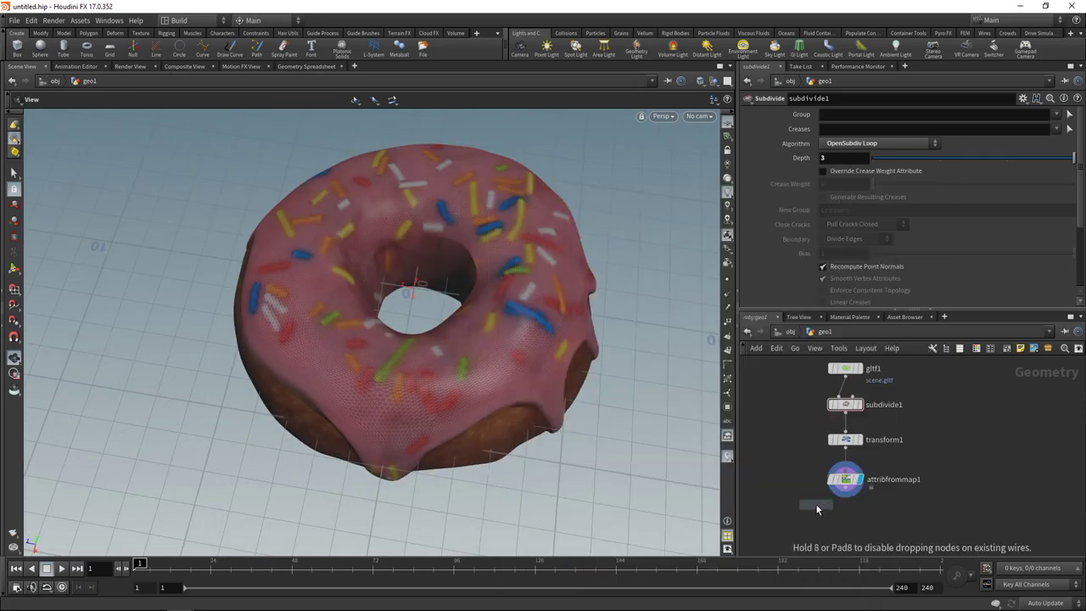
click(846, 514)
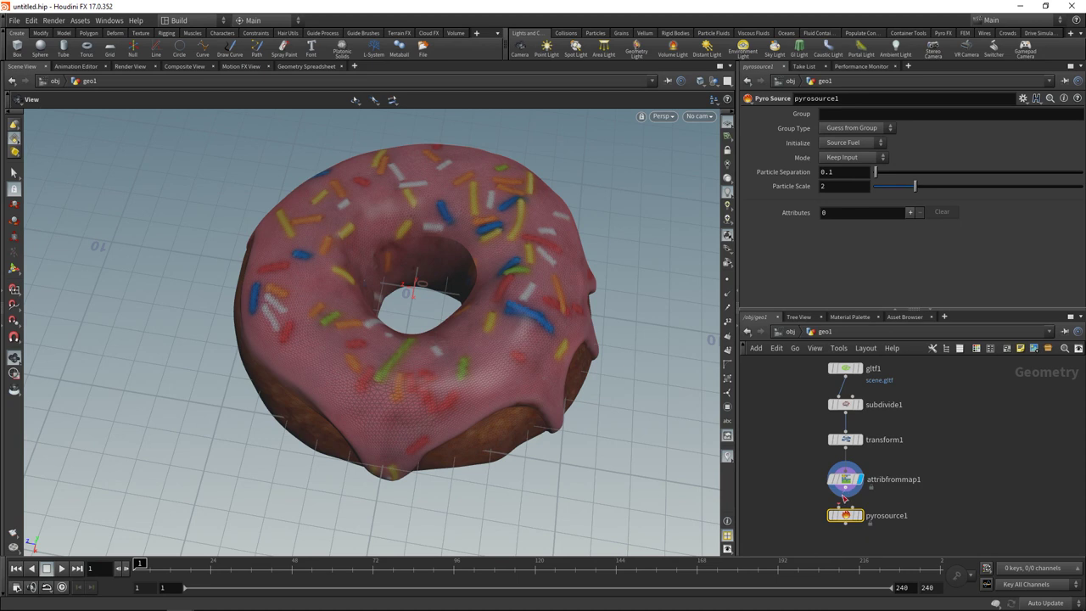
Step: Feed the coloured donut into the Pyro Source node, add one Density attribute to it and display the resulting points
click(910, 212)
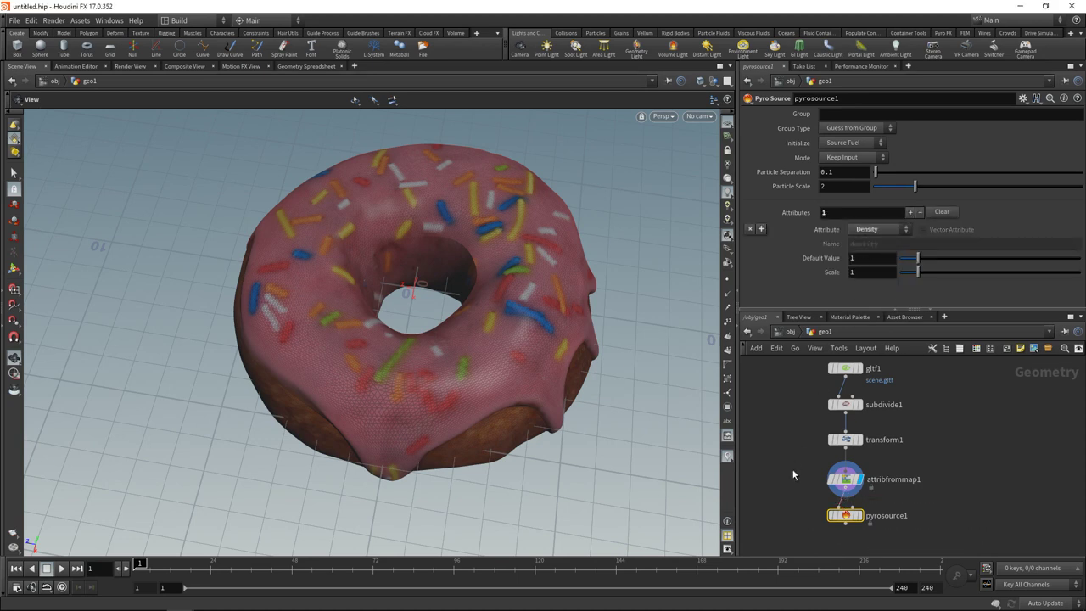
click(859, 515)
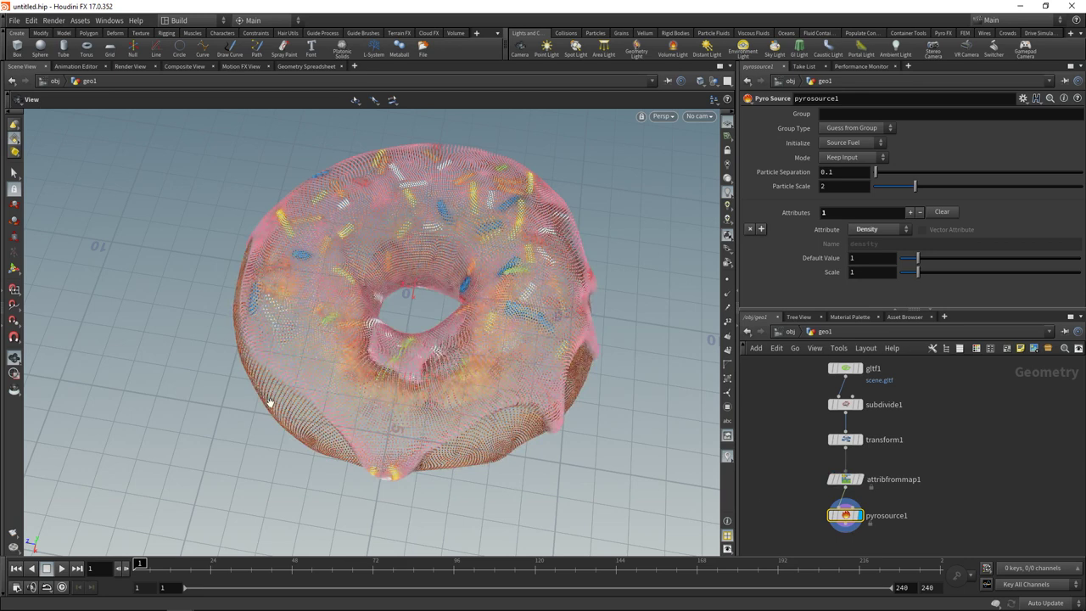
mouse_move(398, 421)
mouse_down()
mouse_move(444, 365)
mouse_move(438, 458)
mouse_move(399, 421)
mouse_move(396, 390)
mouse_move(407, 439)
mouse_up()
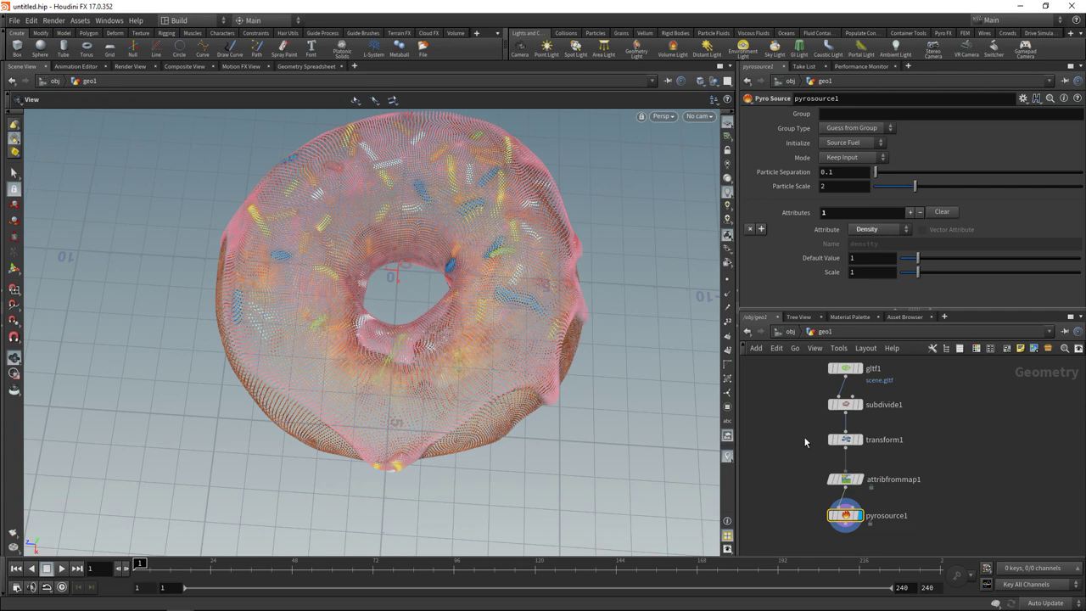
Step: Add a Volume Rasterize Attributes node below the Pyro Source node and connect it to that node's output
key(Tab)
text(ras)
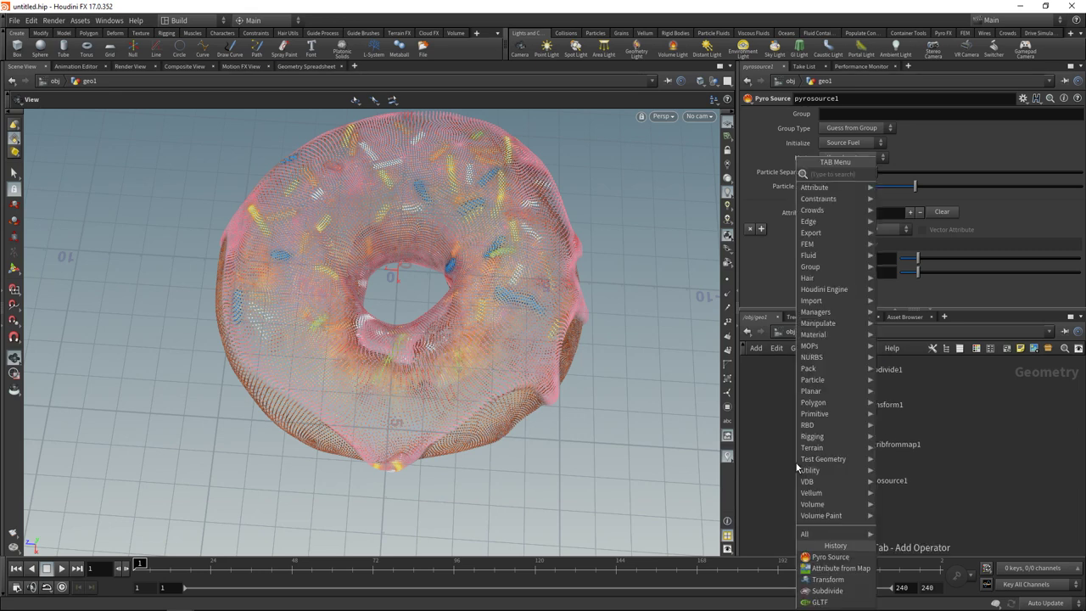
key(Down)
key(Return)
click(798, 462)
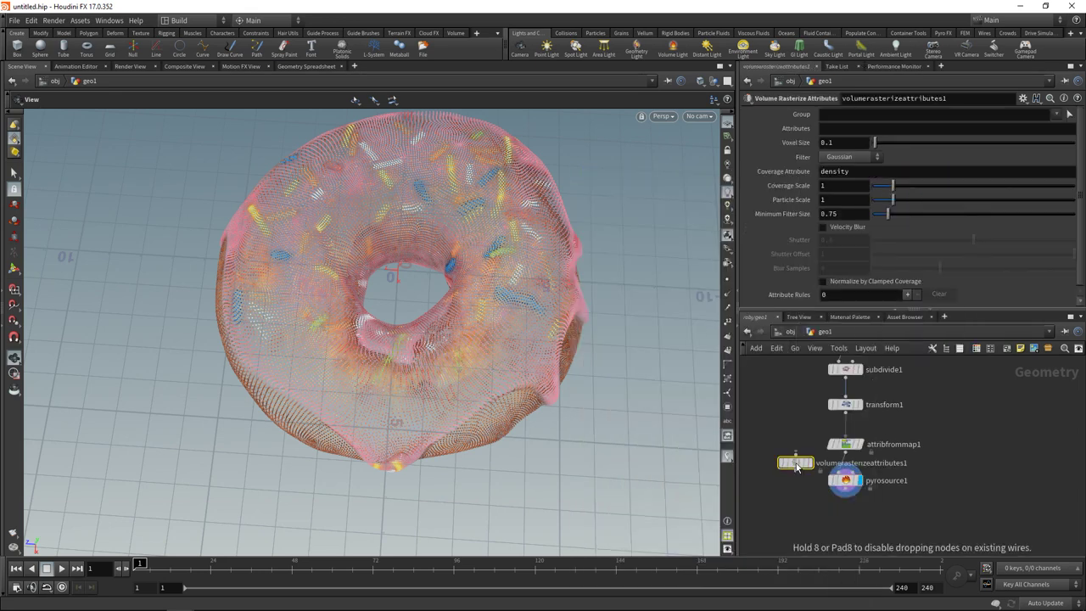
drag(802, 462, 851, 521)
click(845, 491)
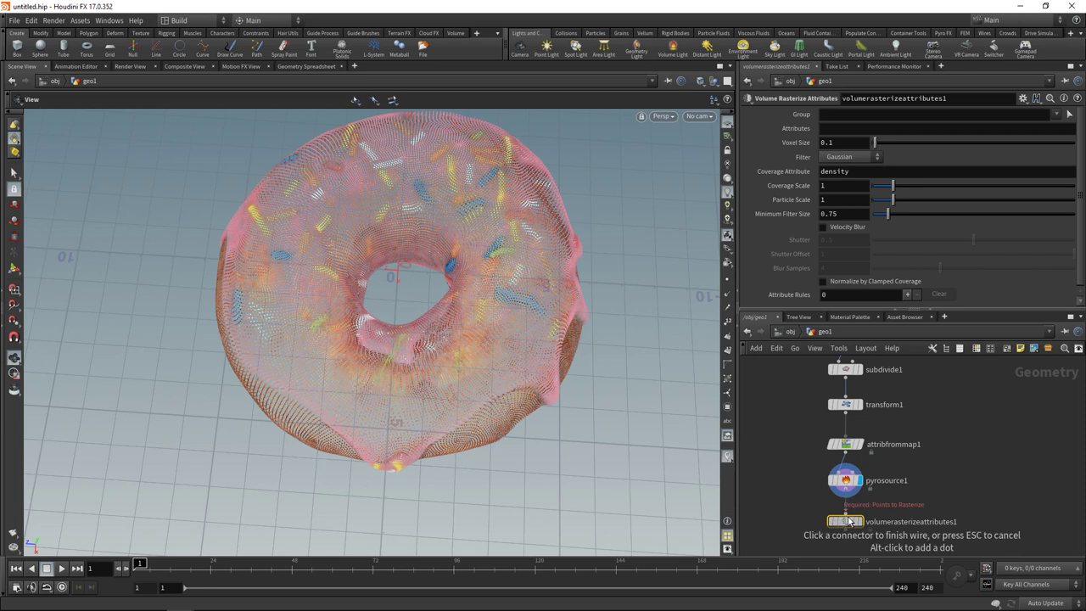
click(845, 513)
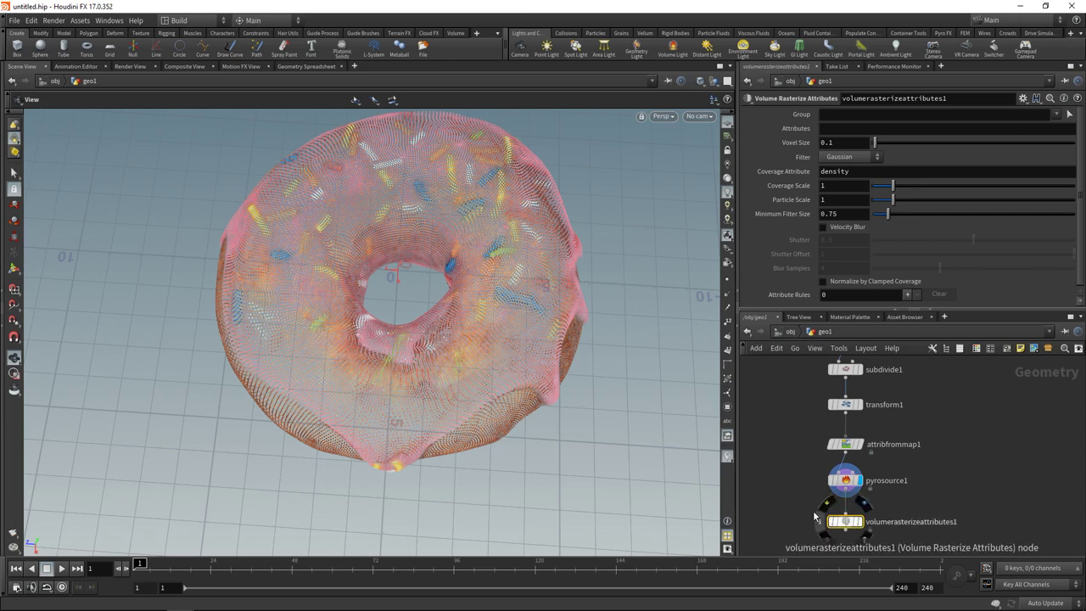
Step: Rasterize the density, Cd and Alpha attributes, display the resulting volume and check the node's info
click(836, 128)
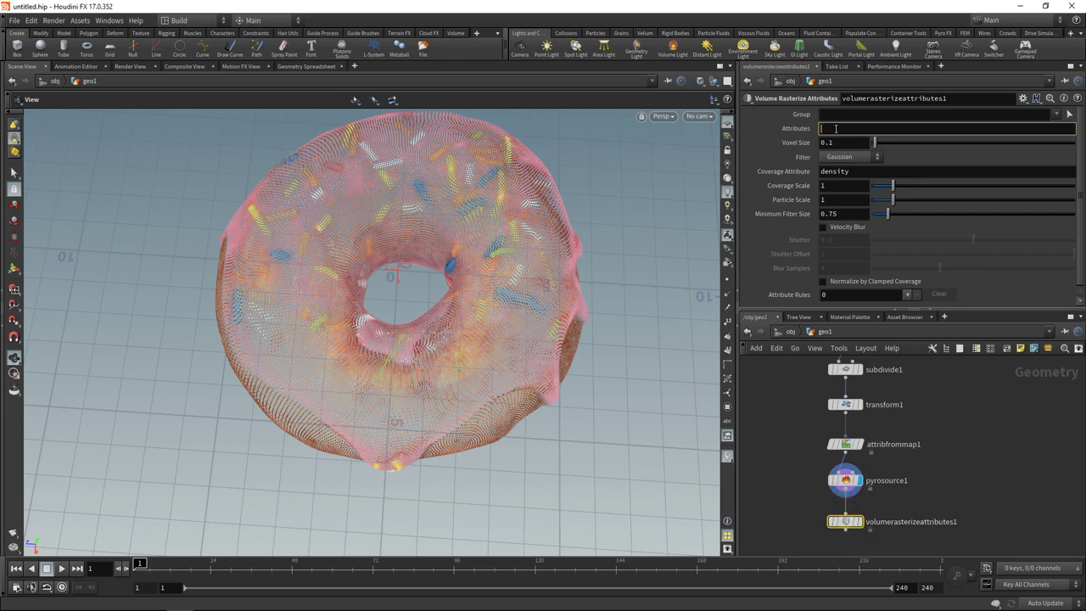
text(density Cd Alpha)
key(Return)
mouse_move(864, 531)
click(863, 503)
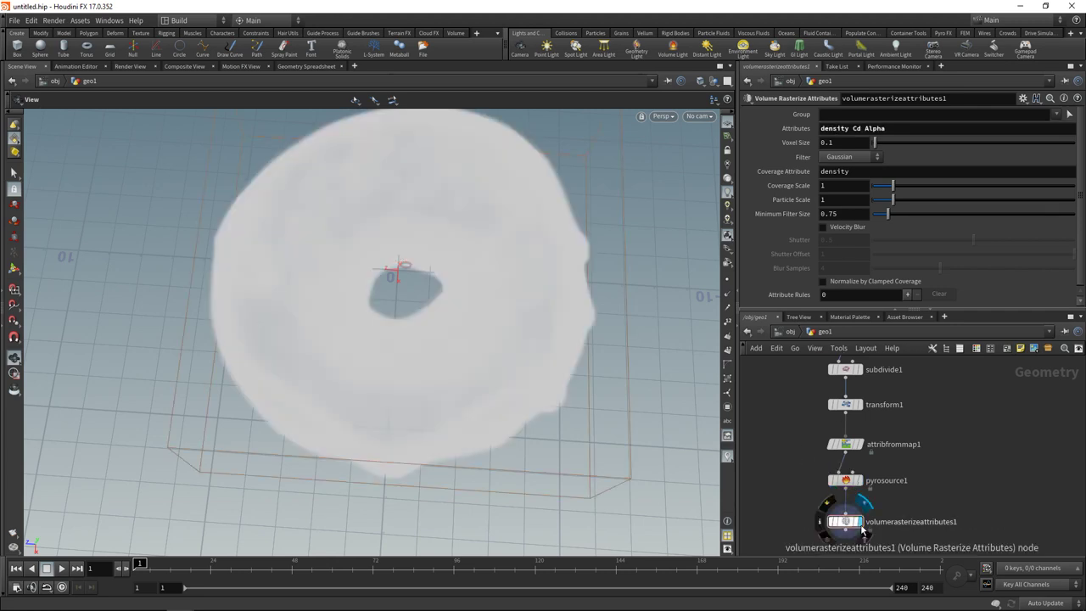
middle_click(846, 521)
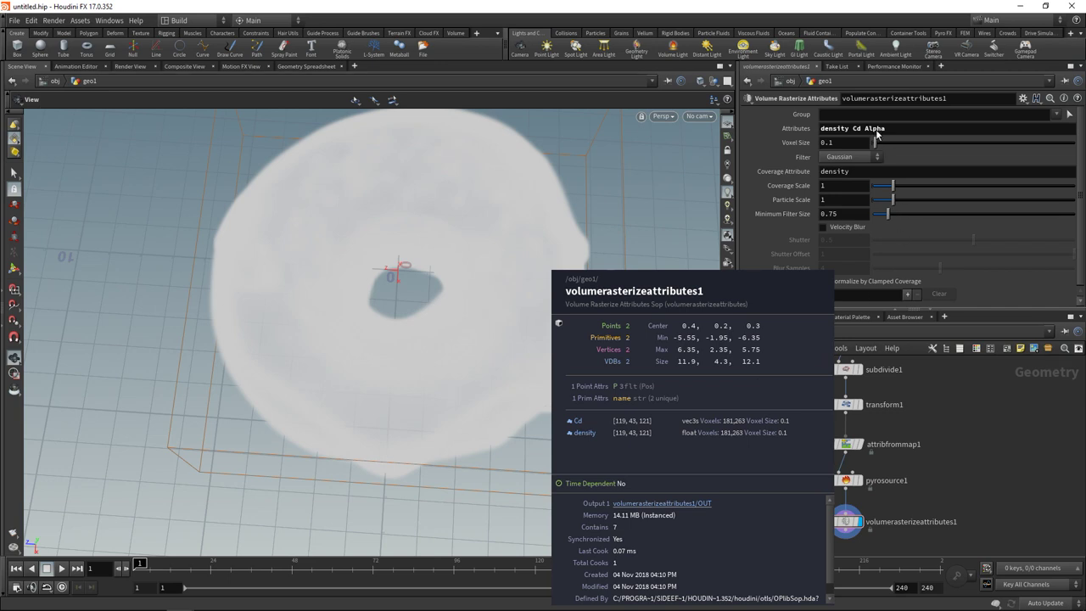
Step: Add a Volume Visualization node just below the Volume Rasterize Attributes node
scroll(946, 449, down, 3)
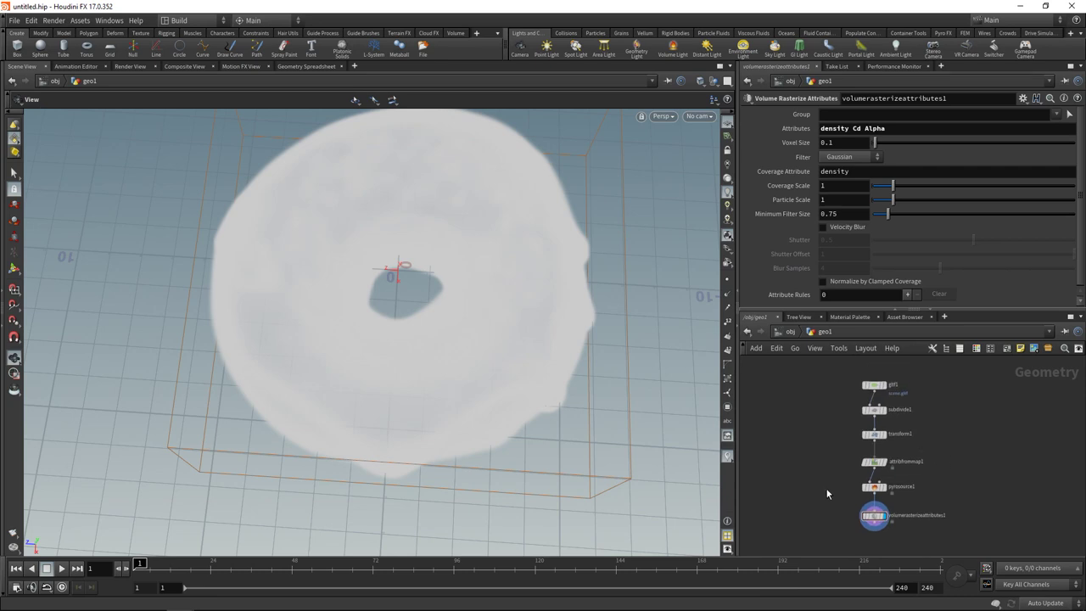
middle_drag(828, 489, 822, 483)
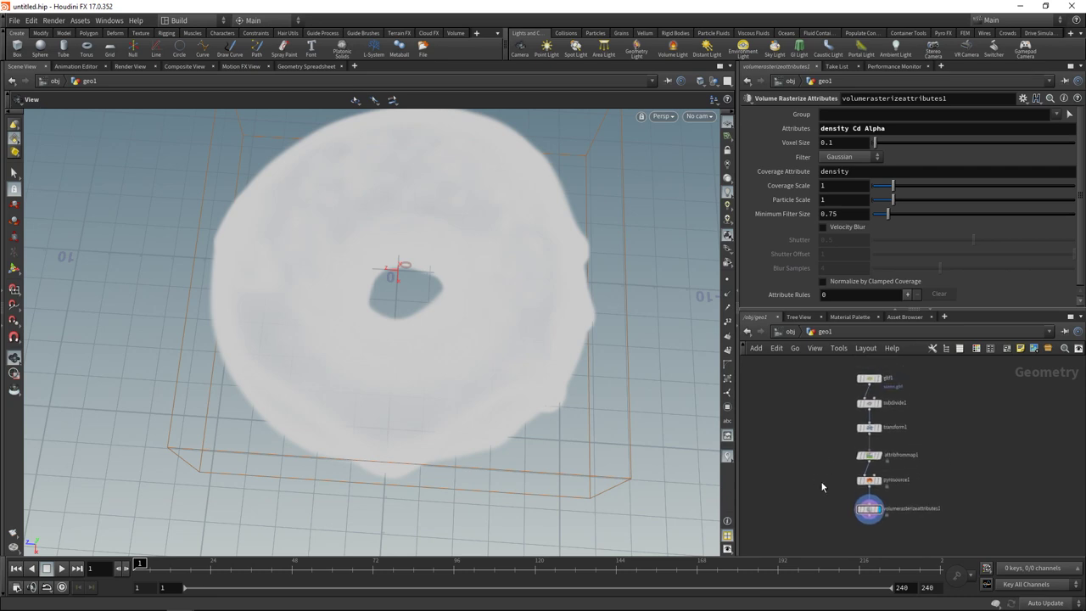
key(Tab)
text(volv)
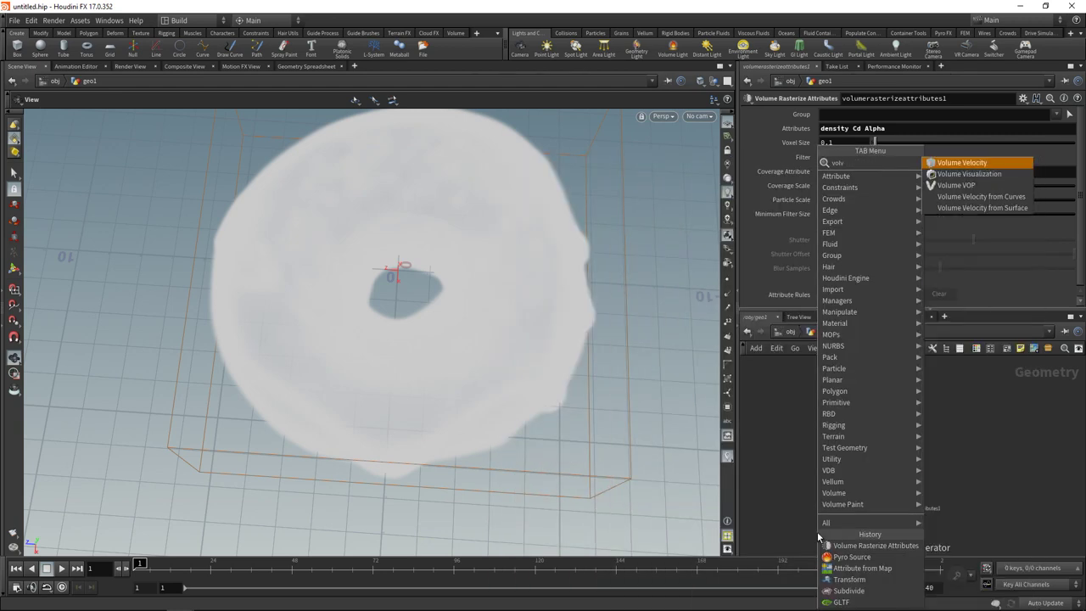
key(Down)
key(Return)
click(818, 532)
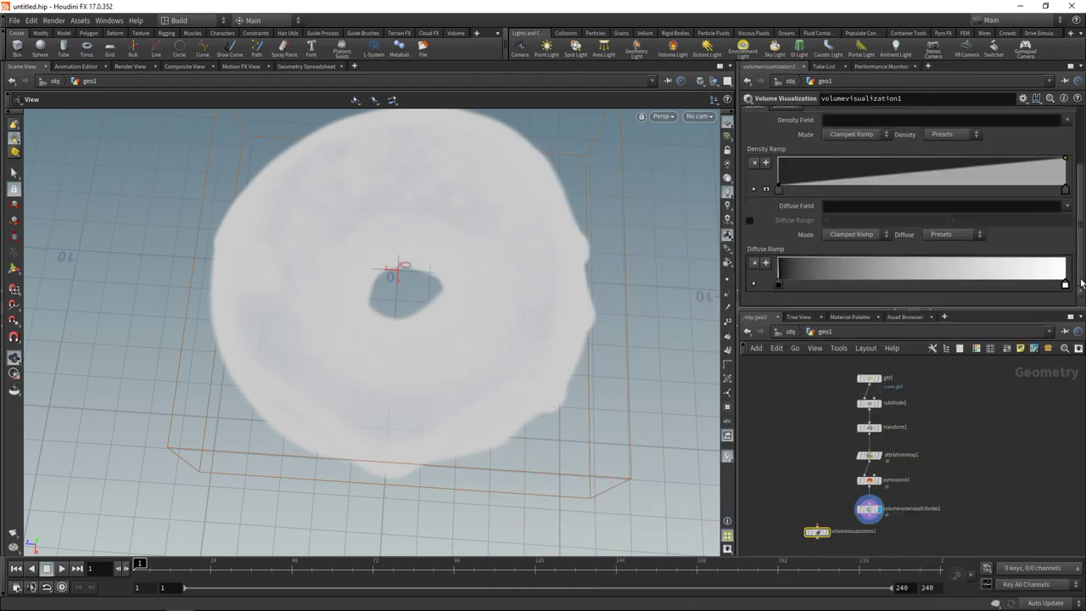
Step: Set the visualization's diffuse field to Cd, feed it the rasterized volume and display the coloured donut
click(840, 207)
text(Cd)
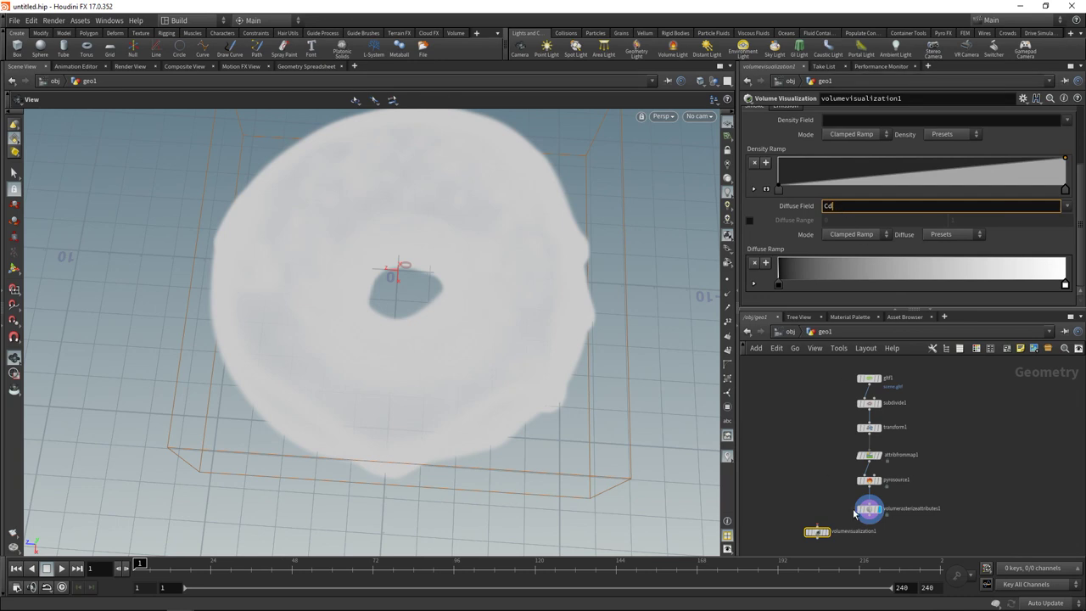
click(865, 519)
click(818, 526)
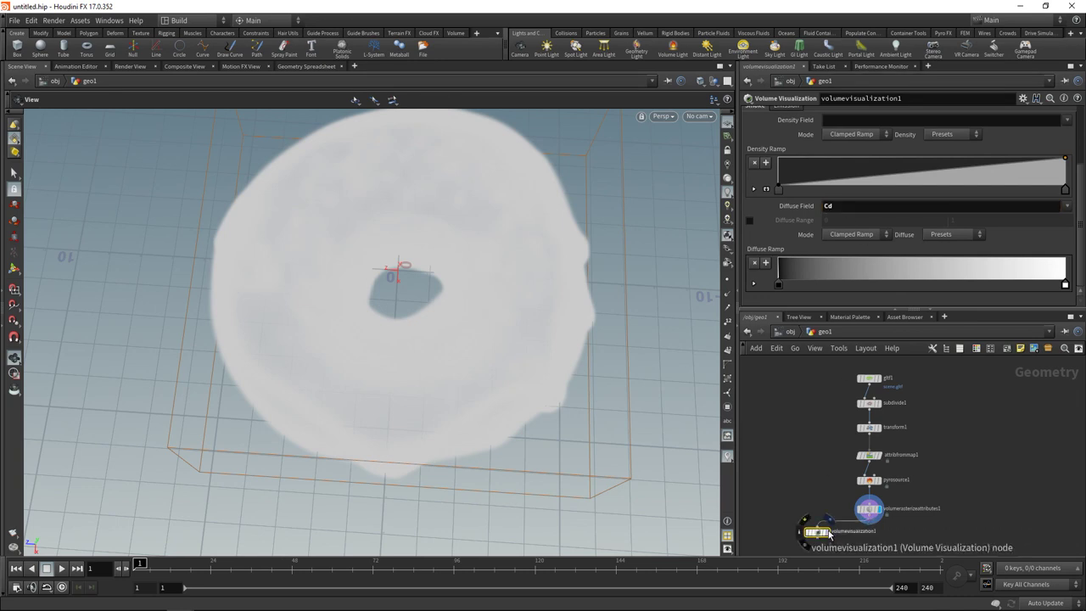
click(827, 533)
drag(509, 365, 534, 388)
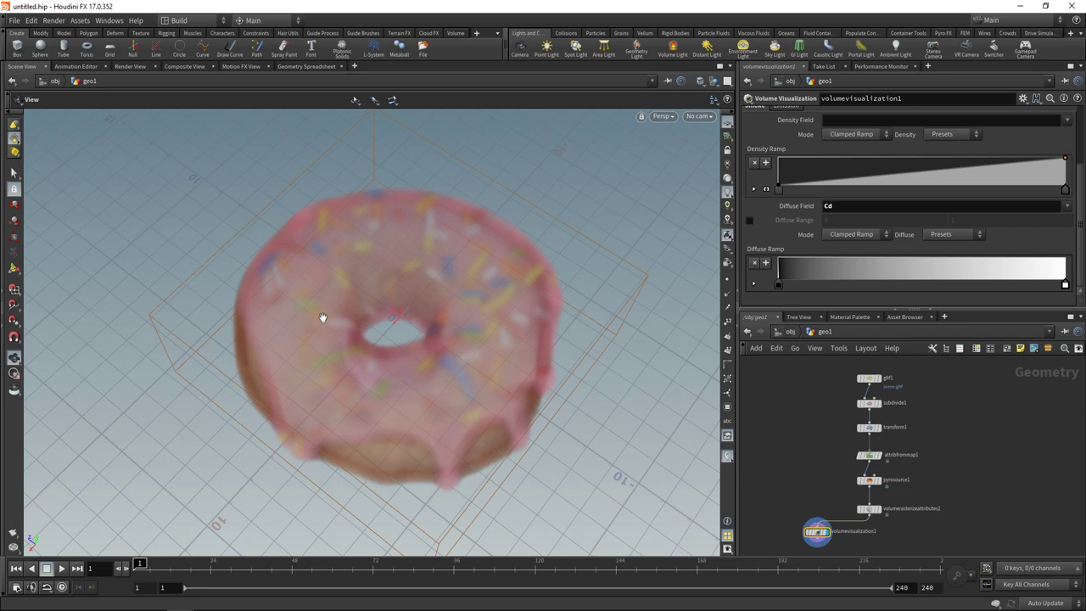
Step: Add a Sphere node of type Polygon beside the donut chain and display it with the Attribute from Map output as a template
key(Tab)
text(sp)
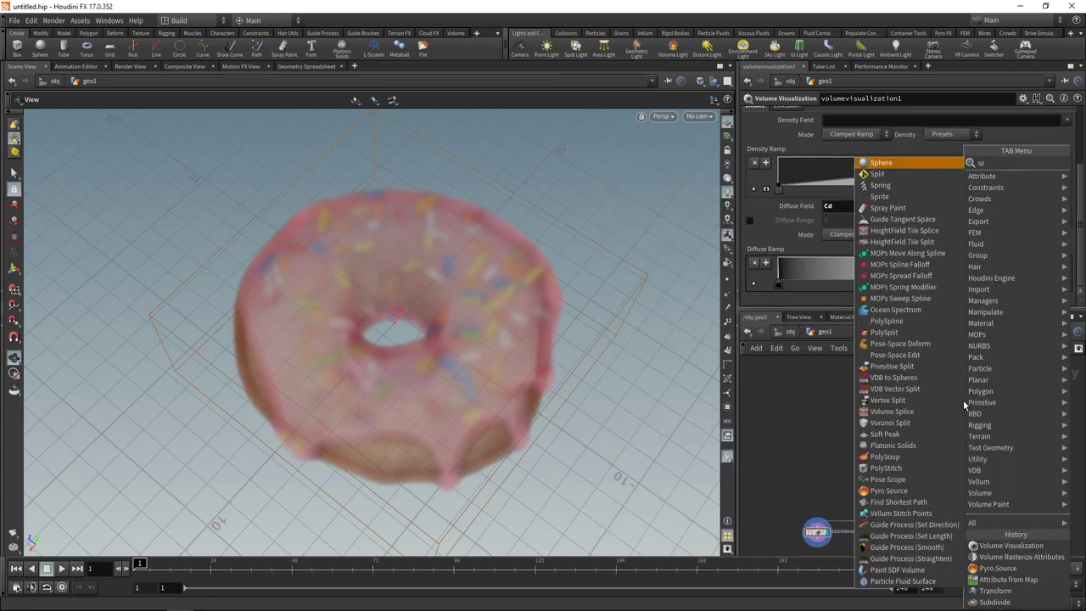
text(here)
key(Return)
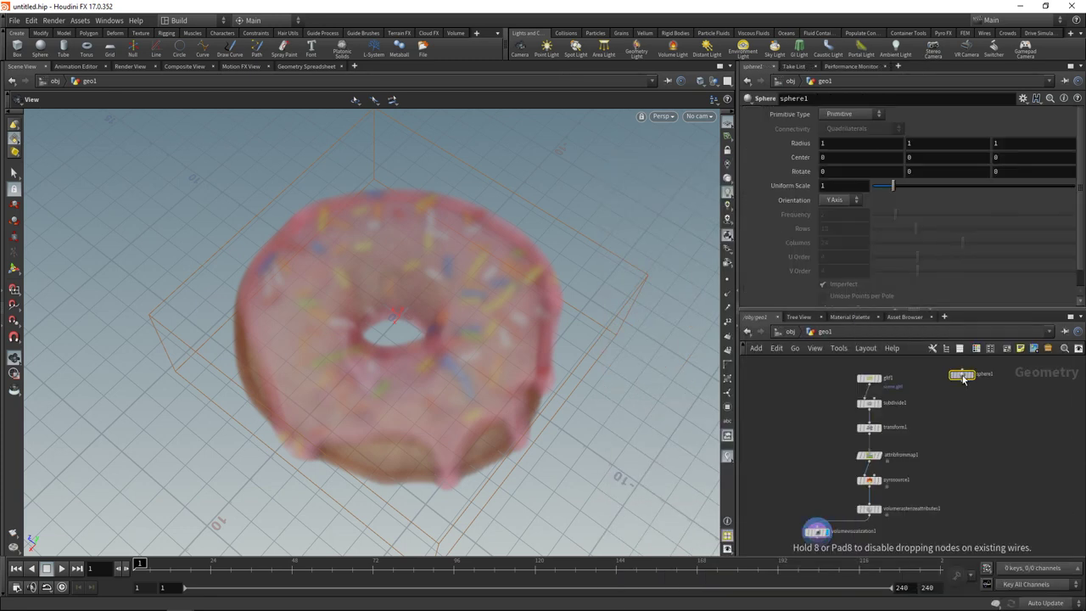
click(963, 377)
click(855, 114)
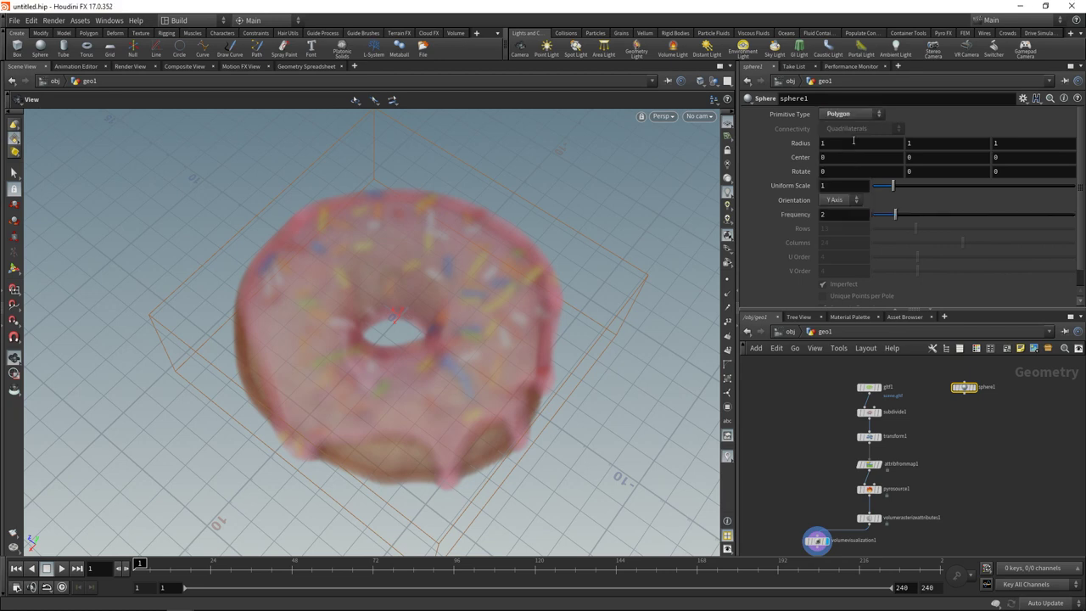
click(978, 389)
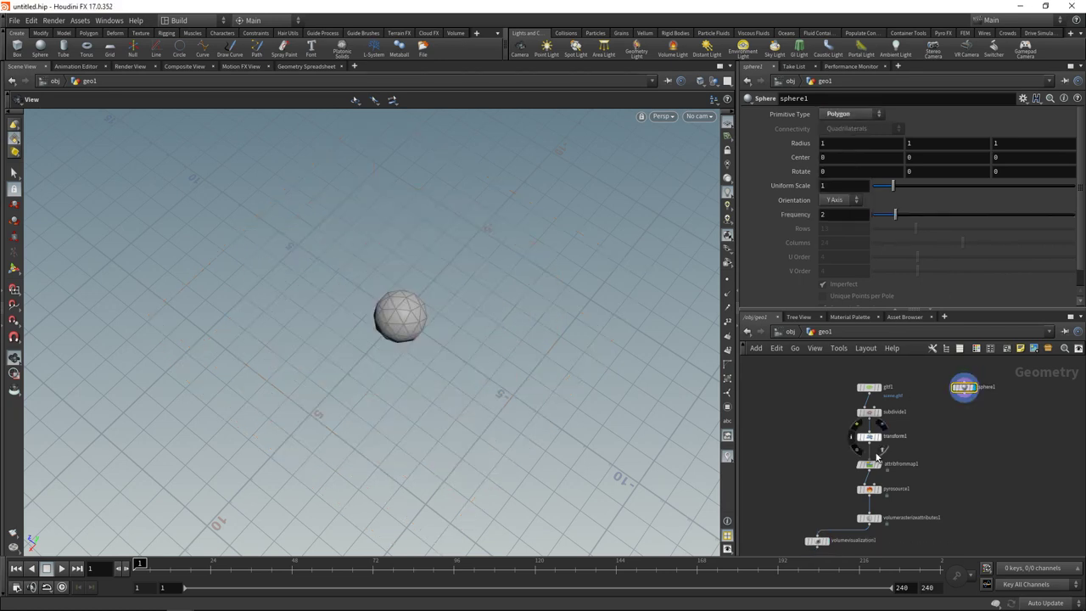
click(879, 465)
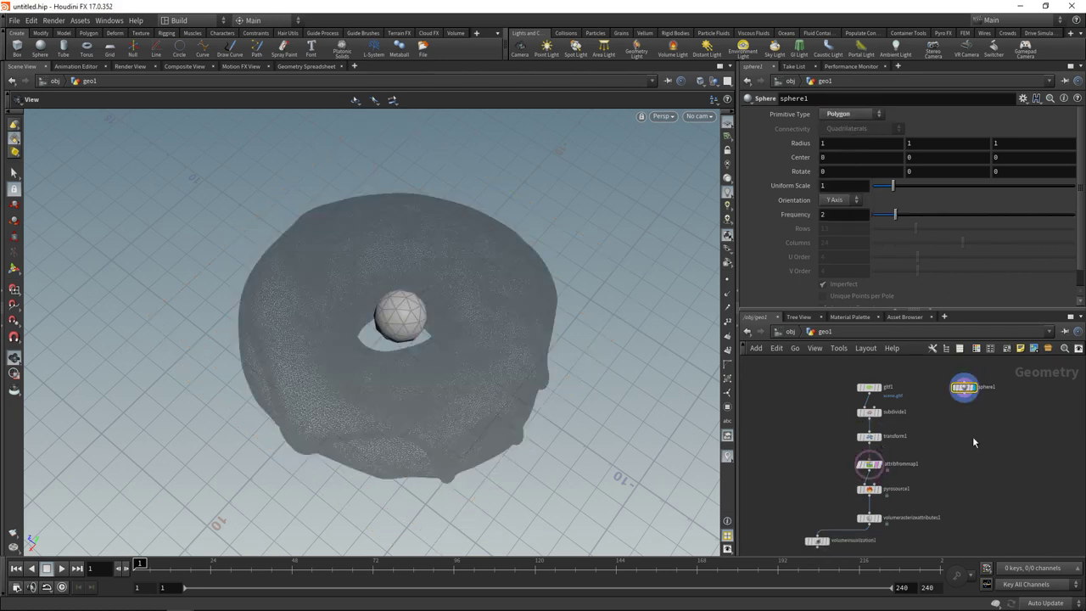
Step: Set the sphere's frequency to 8 and its uniform scale to 0.6
click(828, 216)
scroll(830, 217, up, 3)
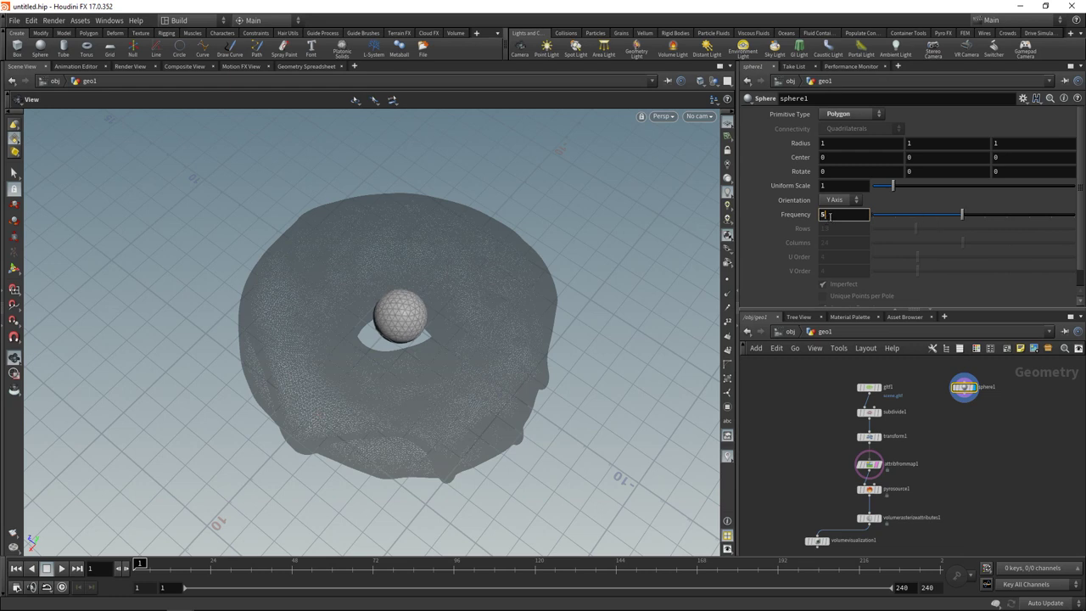
scroll(829, 216, up, 3)
click(838, 185)
scroll(839, 185, down, 3)
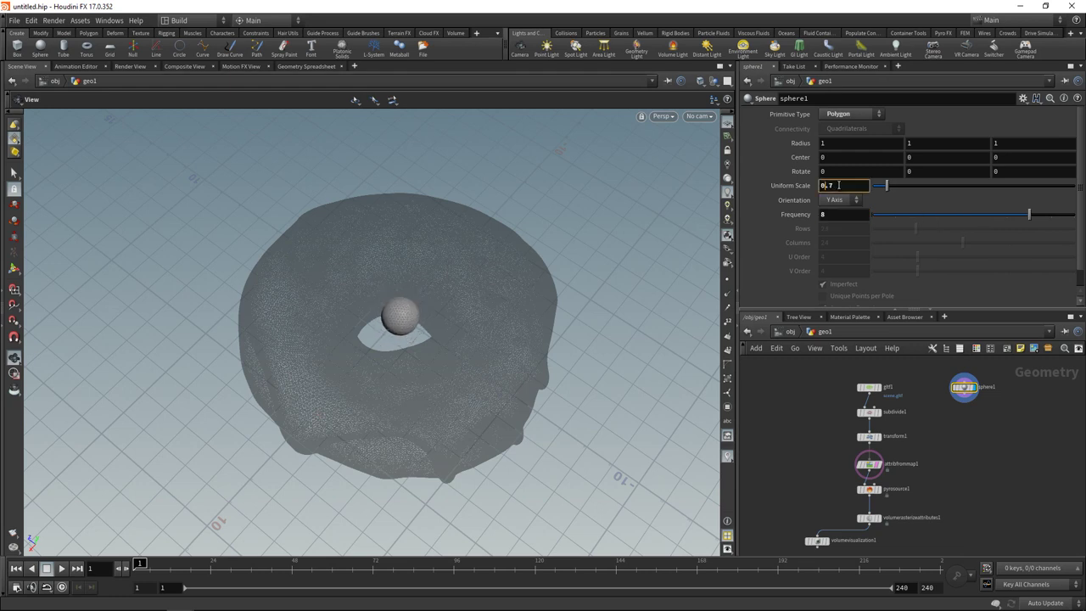
scroll(838, 185, down, 1)
Step: Move the sphere onto the donut's ring by setting its center X to -3.15
click(838, 157)
scroll(839, 159, up, 14)
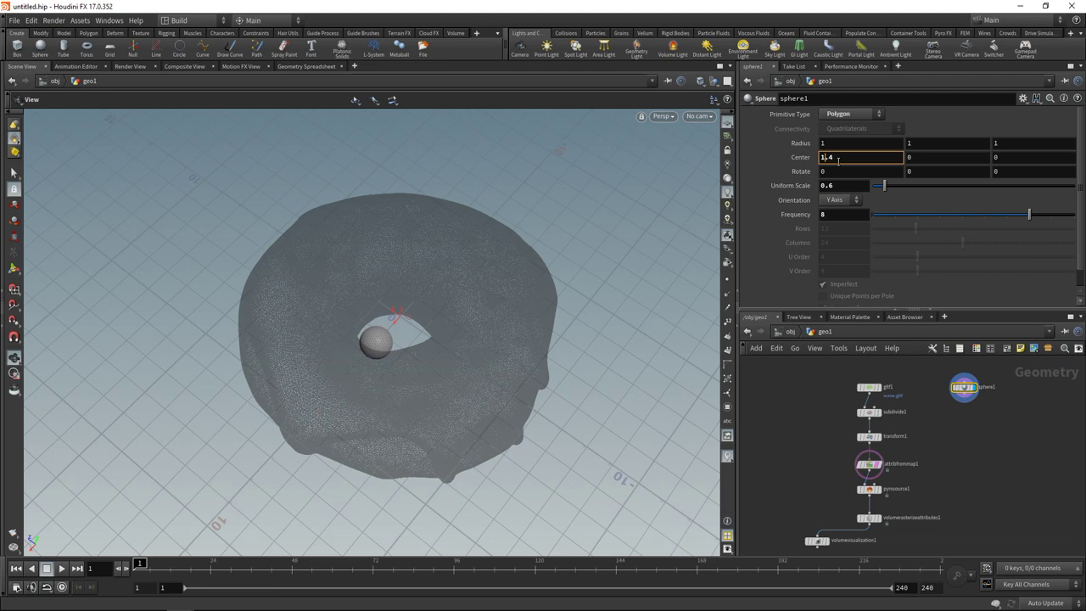
scroll(838, 158, down, 20)
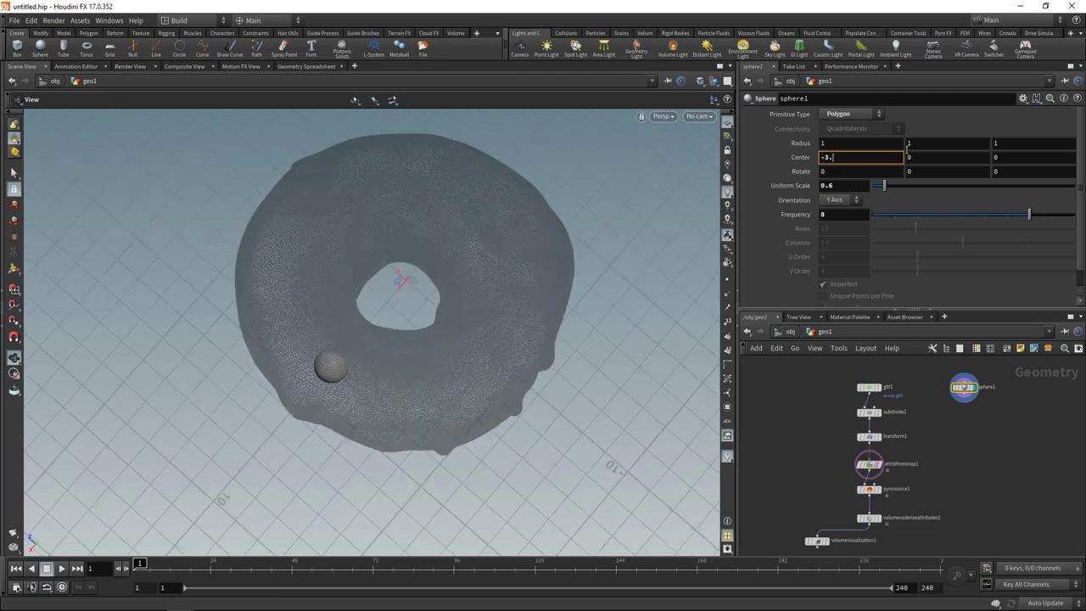
text(5)
key(Return)
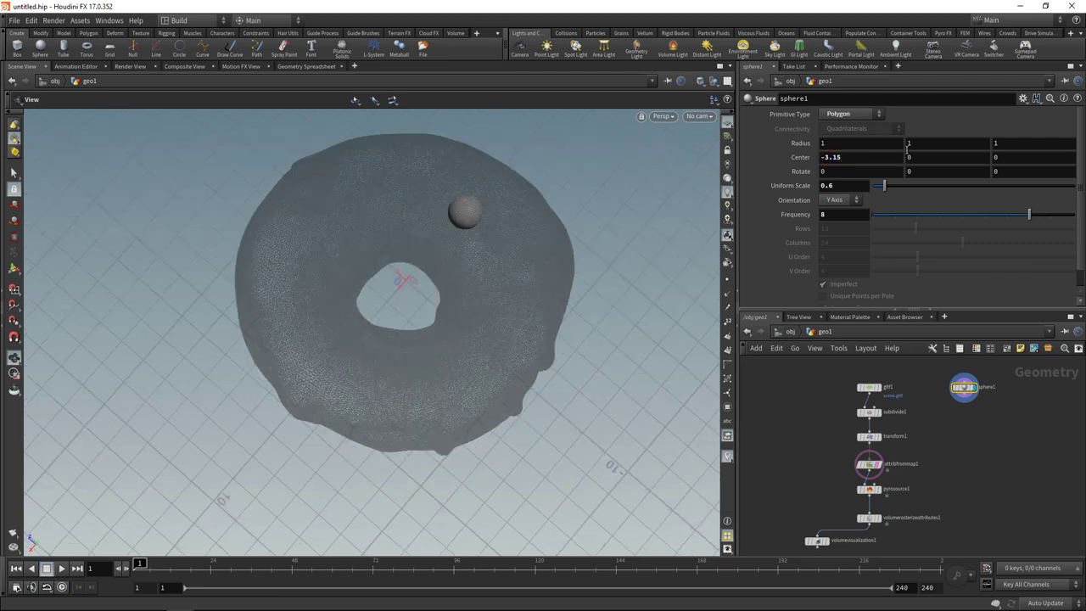
drag(655, 297, 483, 450)
Step: Add a Normal node connected below the sphere and have it add normals to points
key(Tab)
text(nor)
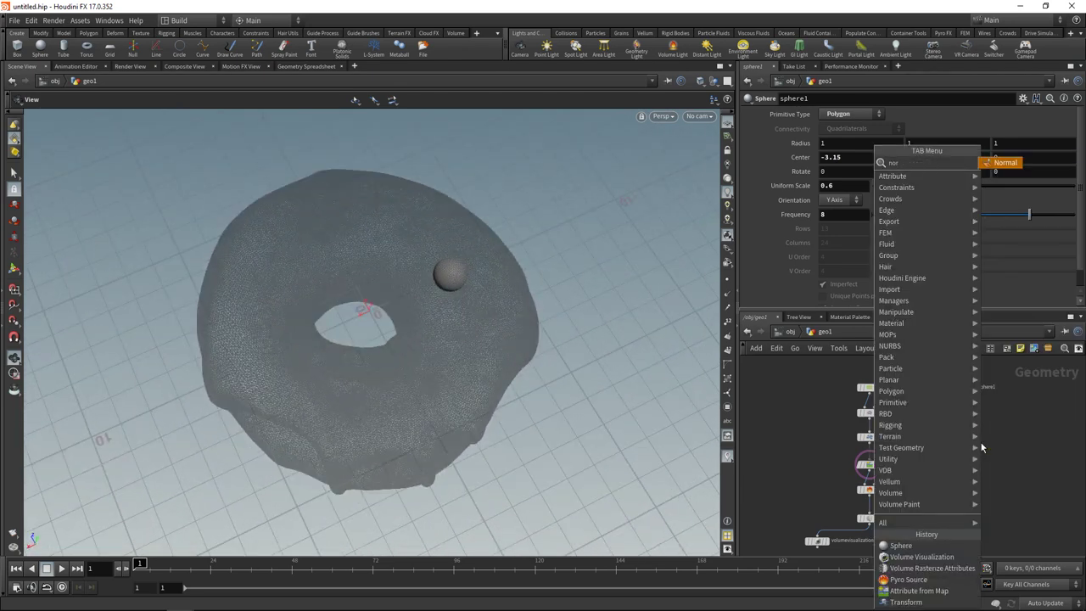
key(Return)
click(975, 424)
click(838, 146)
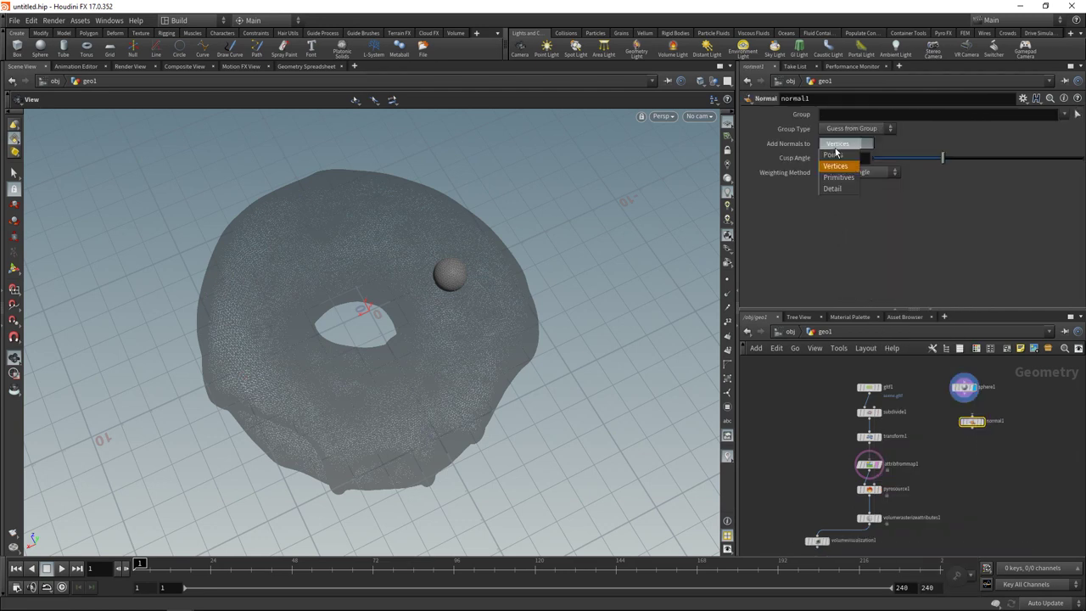
click(837, 167)
click(839, 150)
click(838, 156)
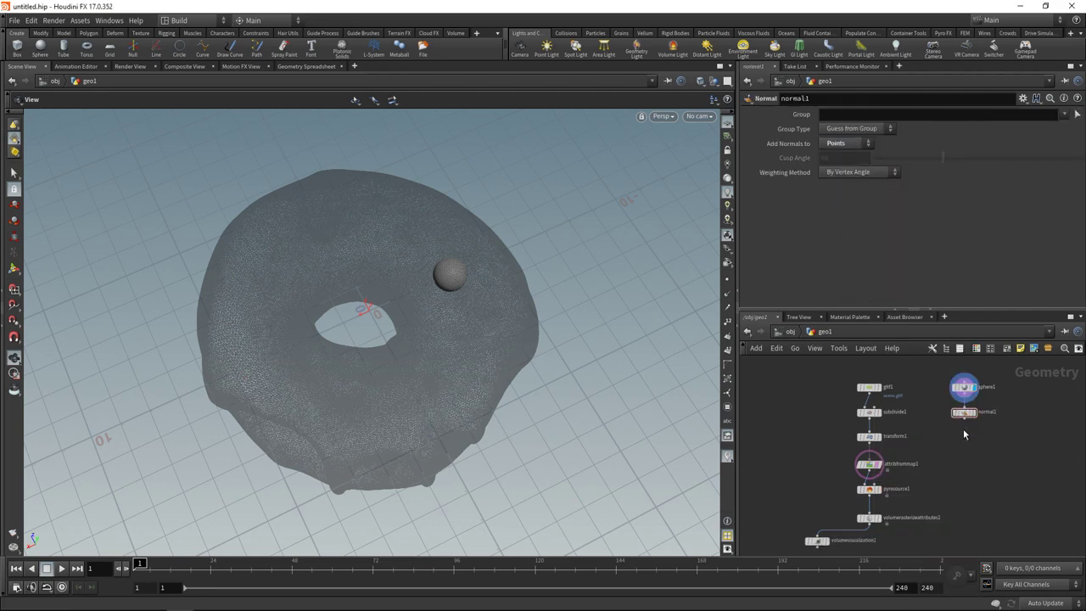
Step: Add an Attribute Rename node connected below the Normal node and rename the point attribute N to v
key(Tab)
text(attribre)
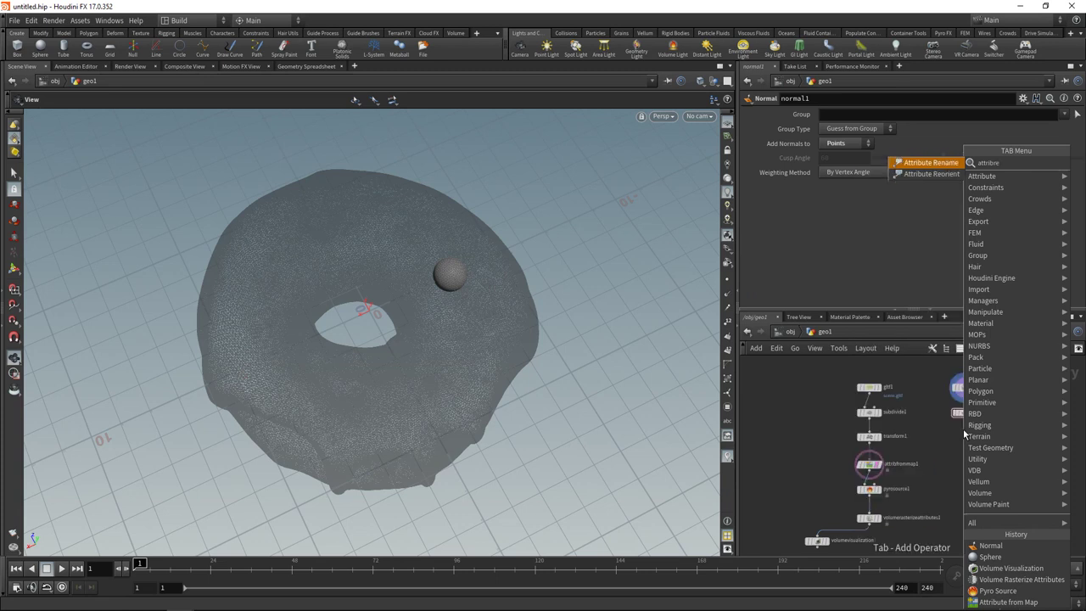
key(Return)
click(965, 430)
click(887, 146)
text(N)
key(Tab)
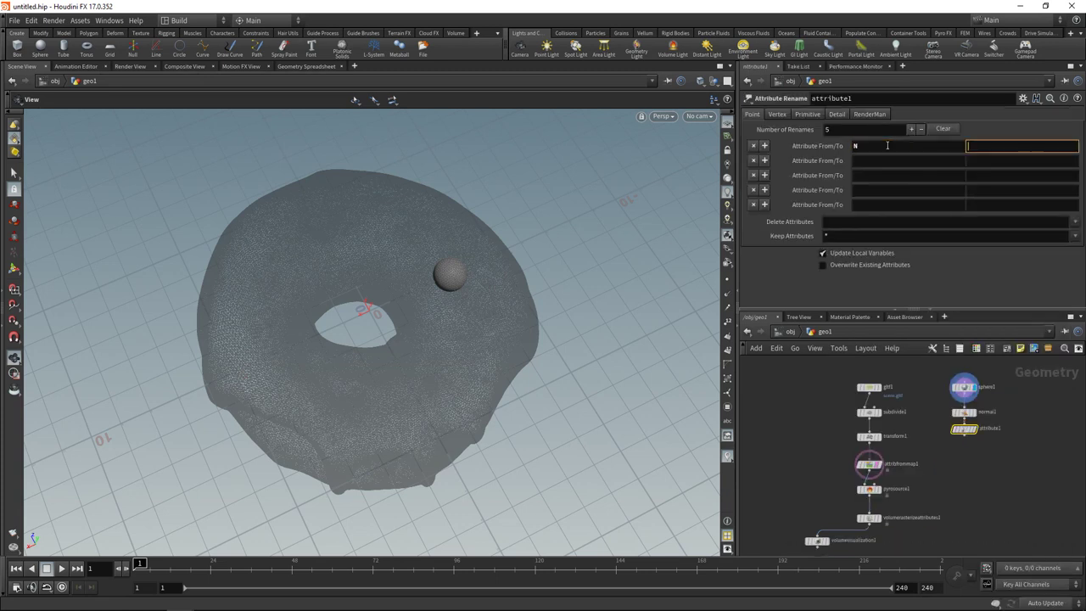
text(v)
drag(966, 433, 966, 439)
click(965, 442)
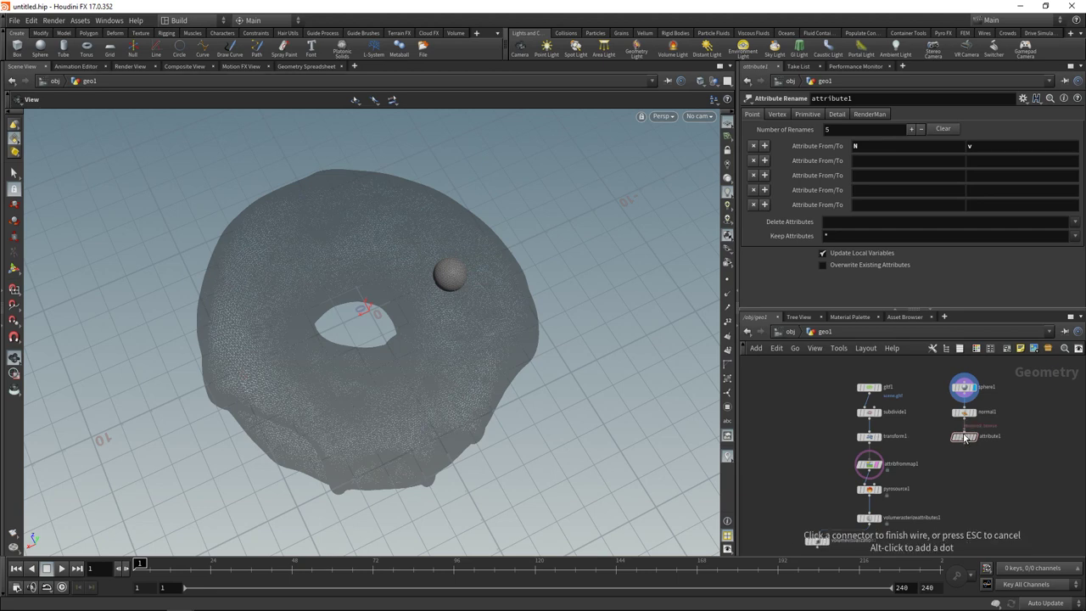
key(Escape)
Step: Display the Normal node with point normals shown and examine the normal directions around the sphere
click(975, 412)
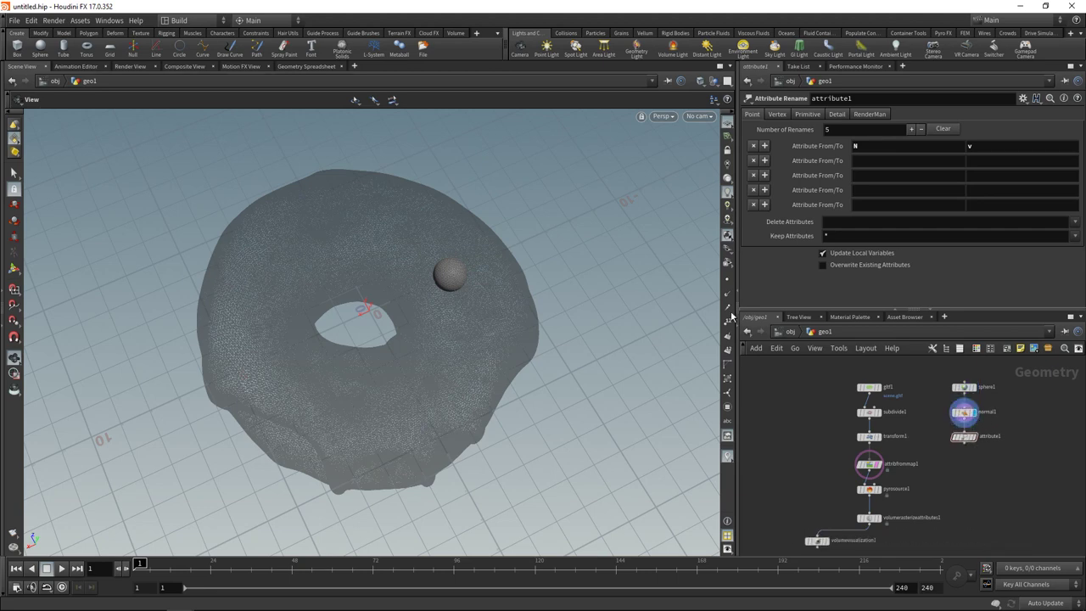
click(727, 297)
right_drag(461, 263, 555, 291)
drag(555, 292, 577, 233)
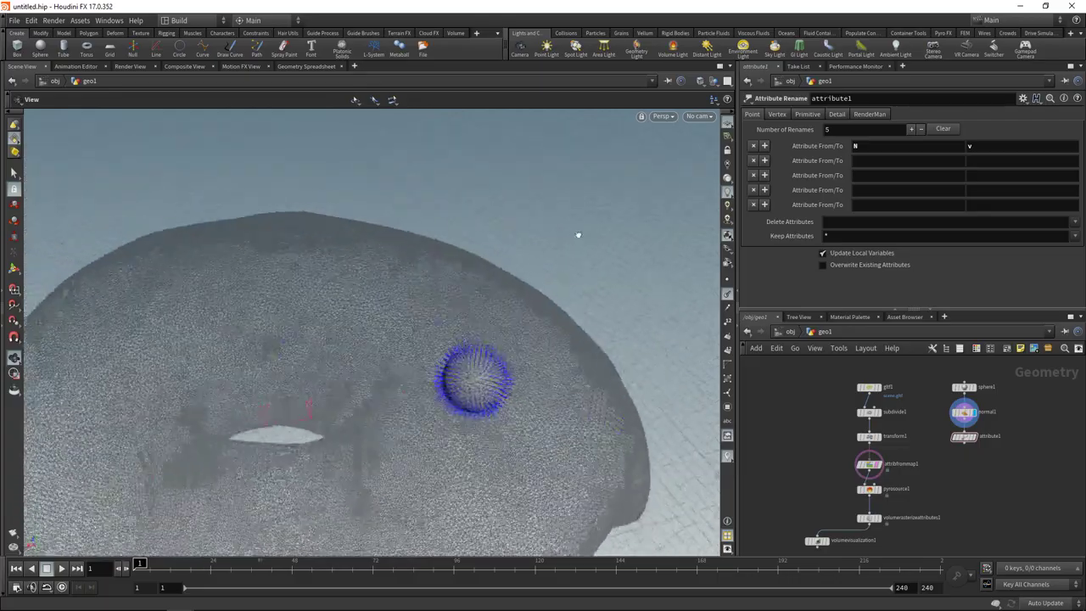
middle_drag(577, 233, 620, 414)
middle_drag(582, 455, 521, 313)
drag(521, 313, 560, 332)
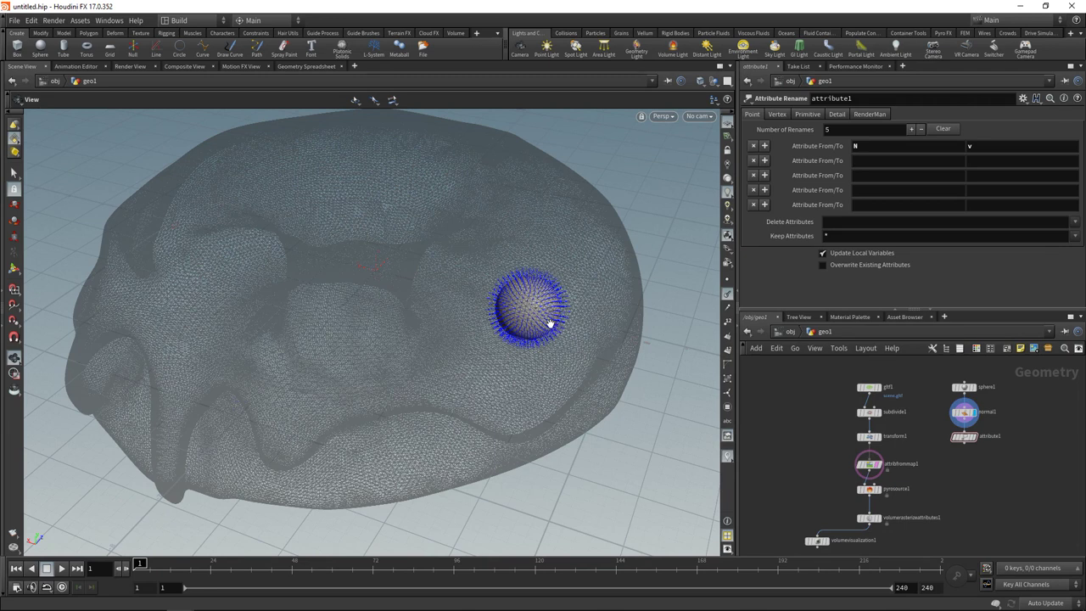
Step: Display the Attribute Rename node and add a Pyro Source node connected below it
click(973, 436)
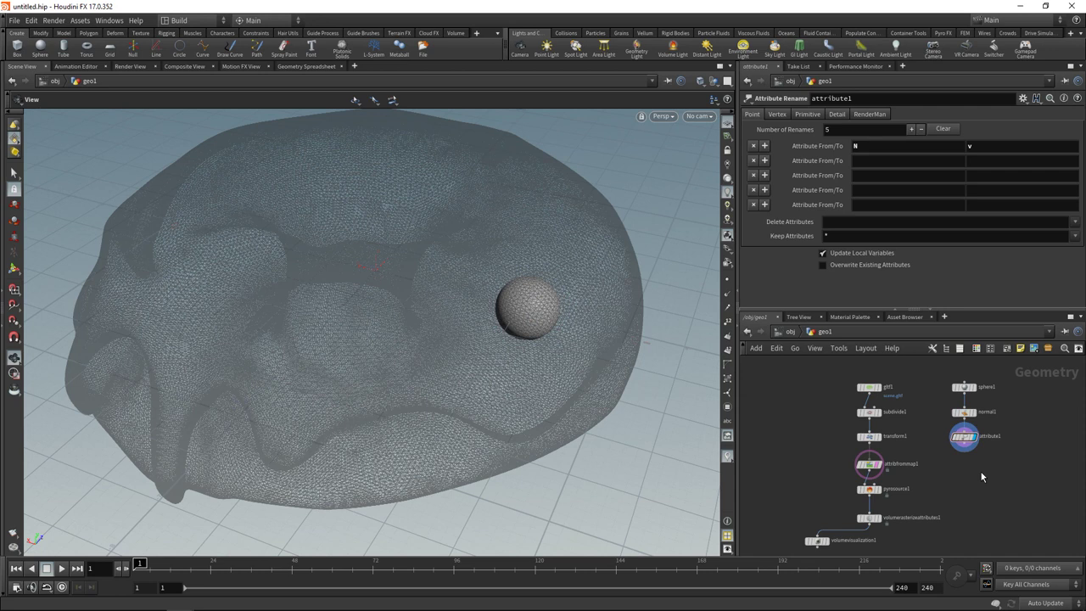
key(Tab)
text(so)
key(Return)
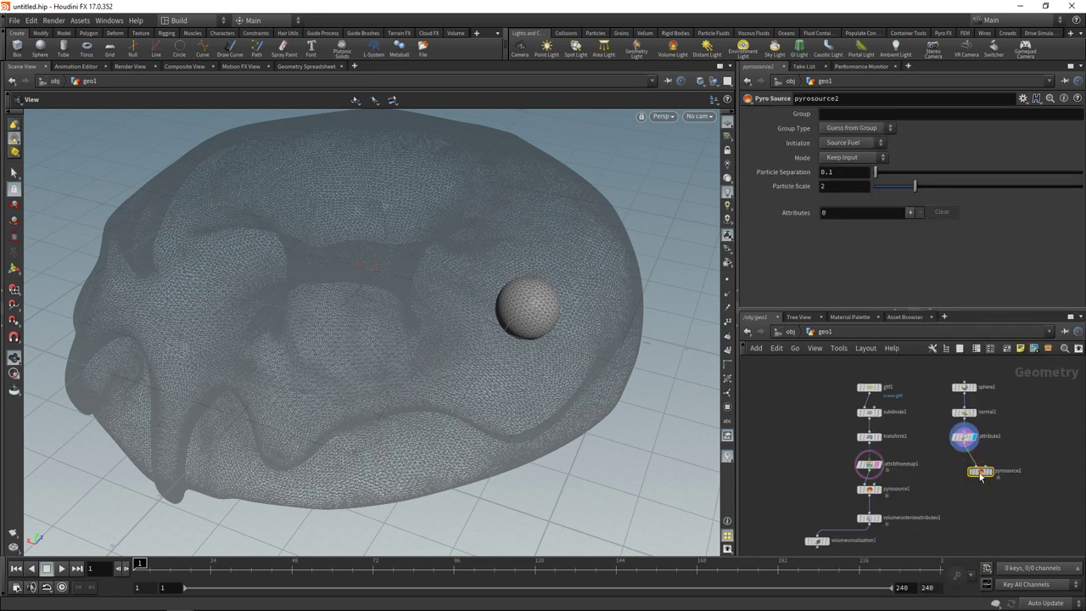
click(964, 470)
Step: Give the sphere's Pyro Source two attributes, Density and Velocity, and display its points
click(879, 214)
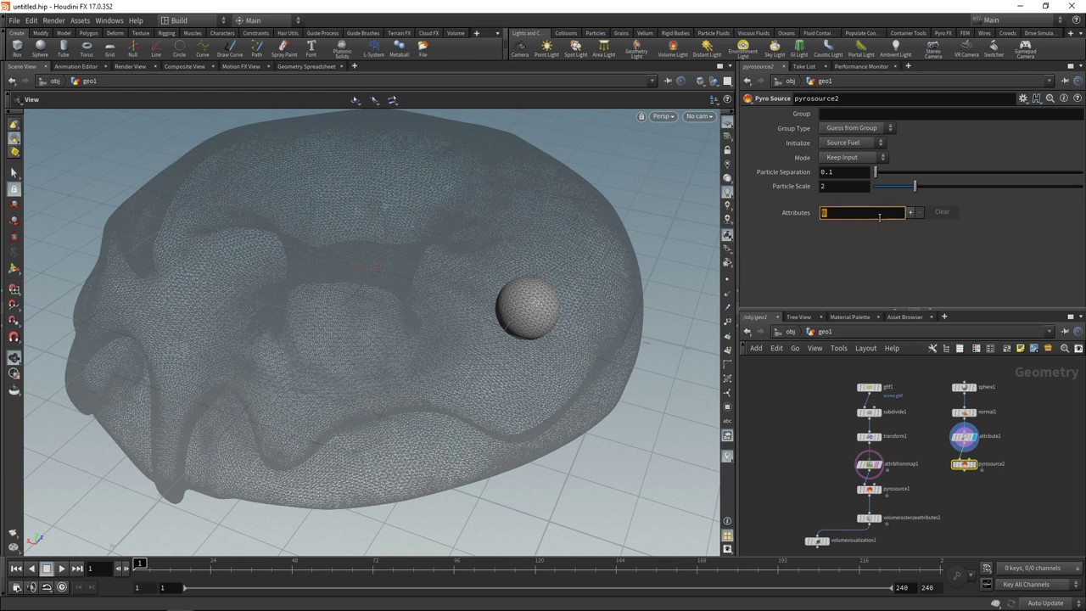
text(2)
key(Return)
click(889, 236)
click(870, 242)
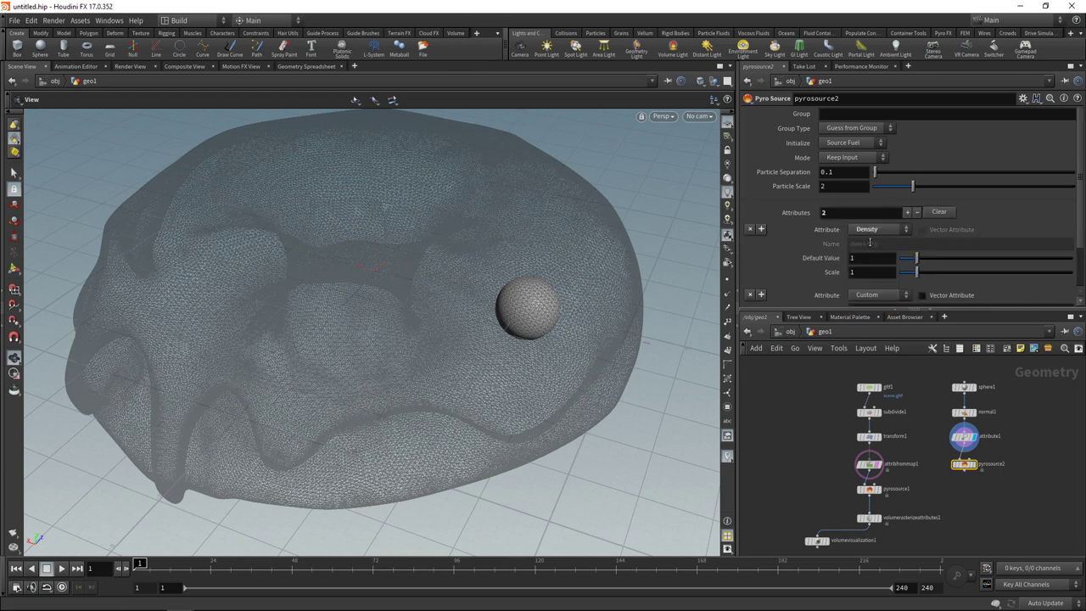
scroll(876, 246, down, 2)
click(877, 244)
click(877, 309)
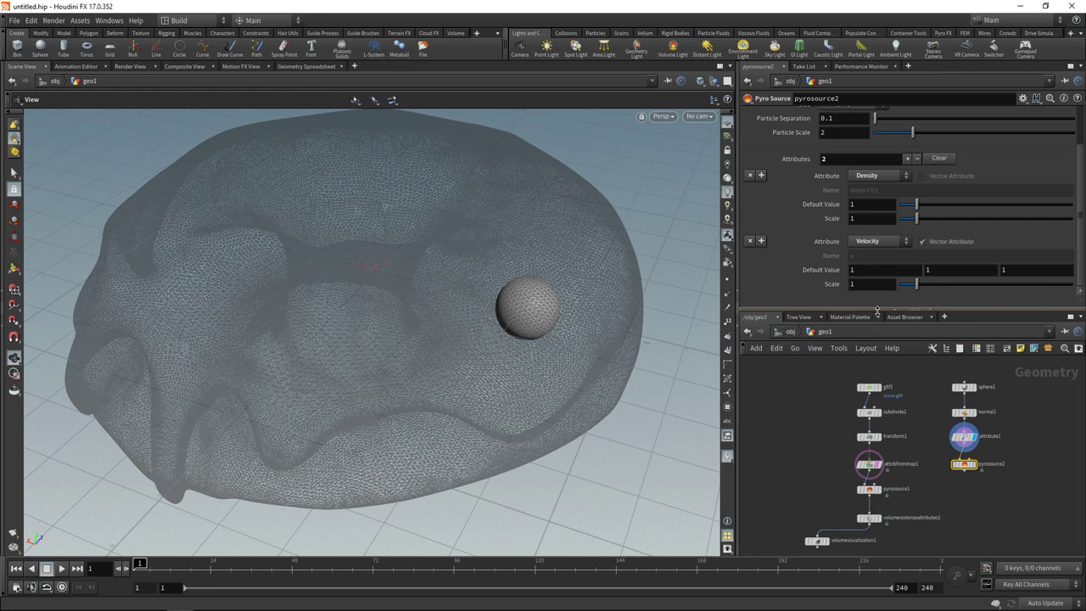
click(974, 464)
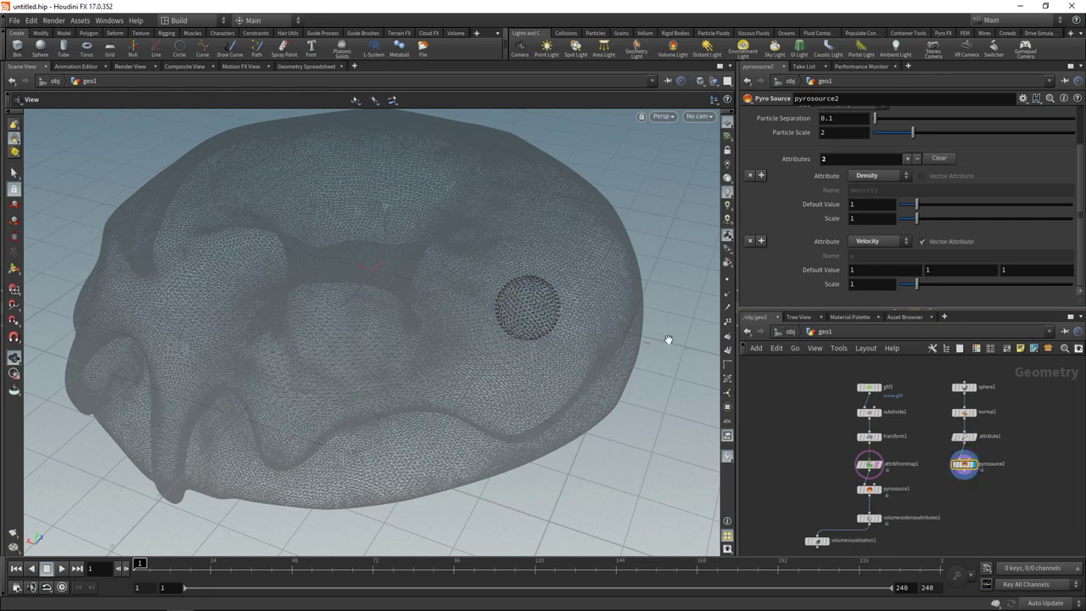
Step: Add a Color node connected below the sphere's Pyro Source and display it
middle_click(967, 469)
key(Tab)
text(color)
key(Return)
click(977, 468)
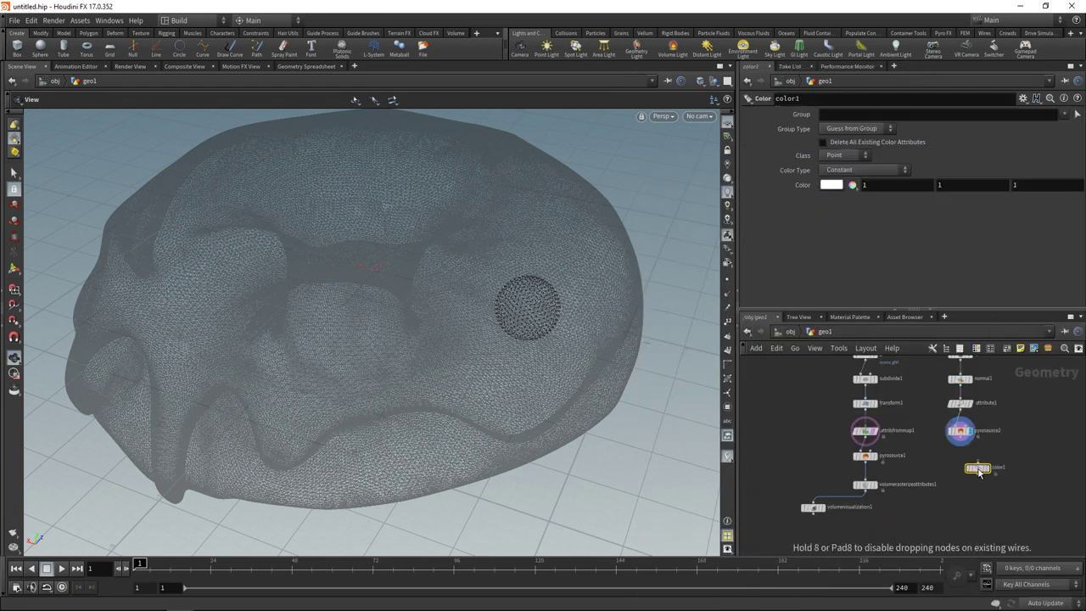
drag(979, 473, 972, 458)
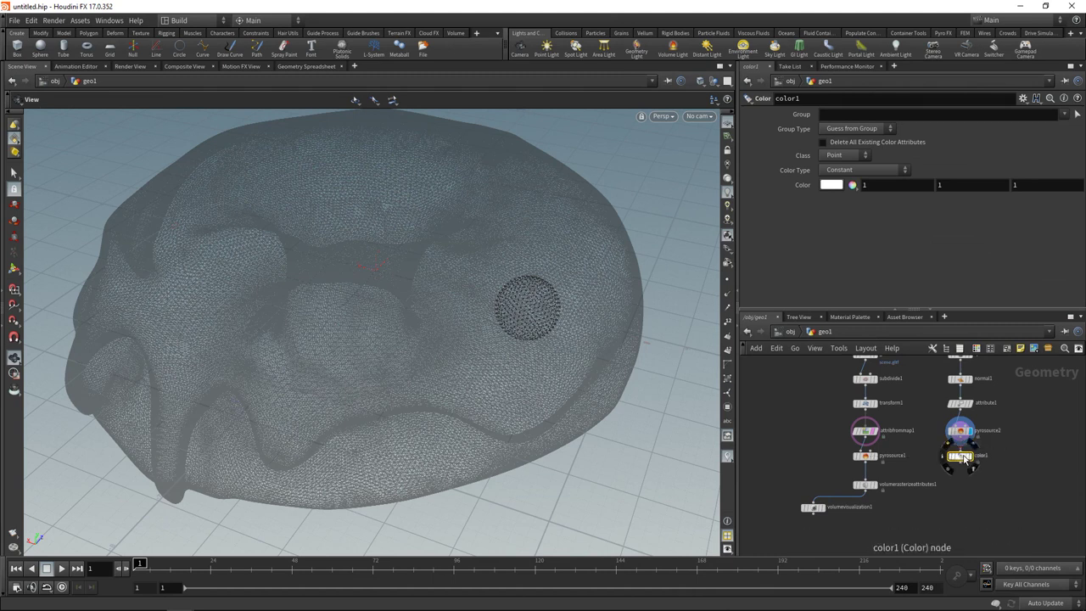
mouse_move(972, 459)
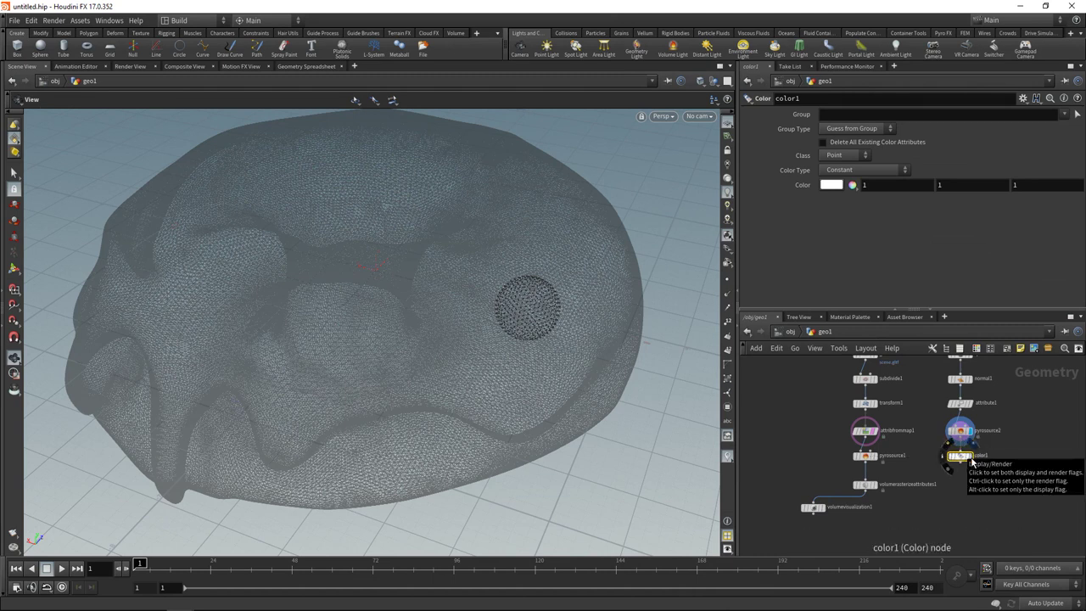
click(971, 459)
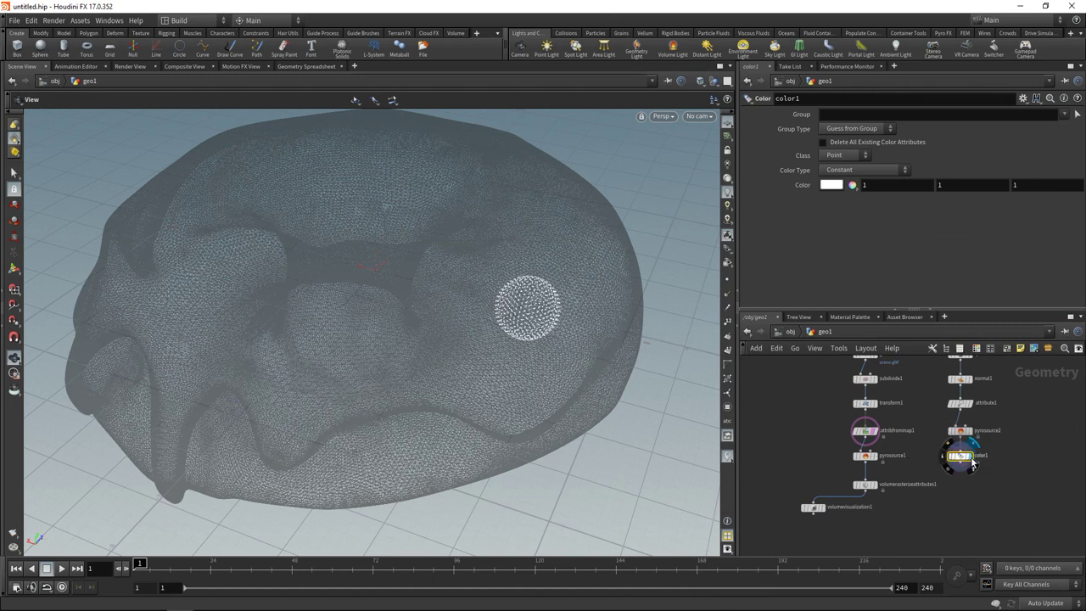
Step: Set the Color node's colour to a light grey with a value (V) of 0.8
click(833, 186)
click(815, 258)
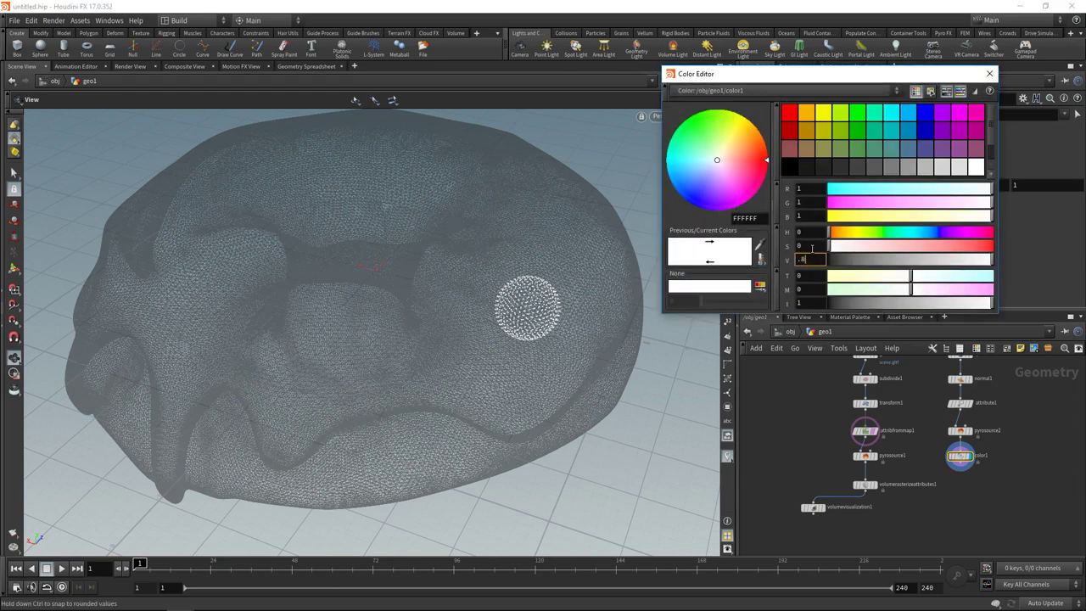
text(.8)
key(Return)
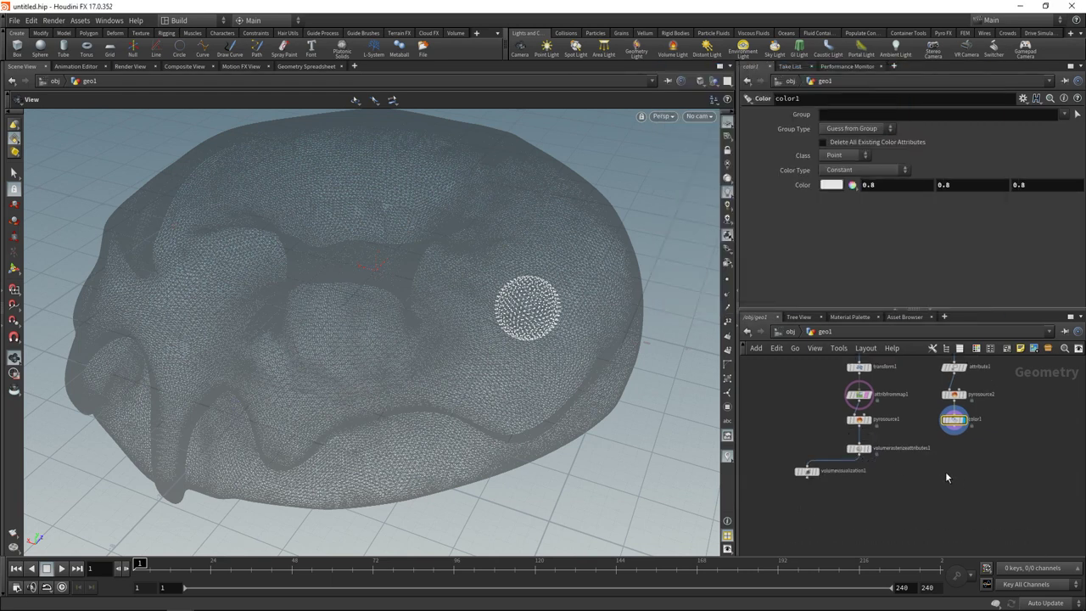
Step: Add a Volume Rasterize Attributes node connected below the sphere branch's Color node
key(Tab)
text(volras)
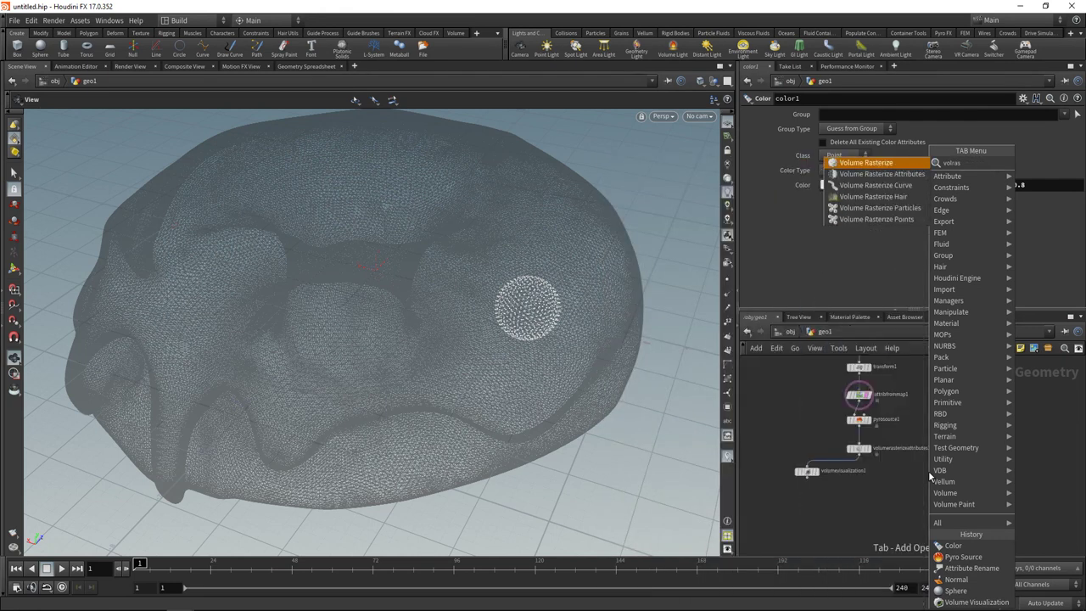
key(Down)
key(Return)
click(928, 471)
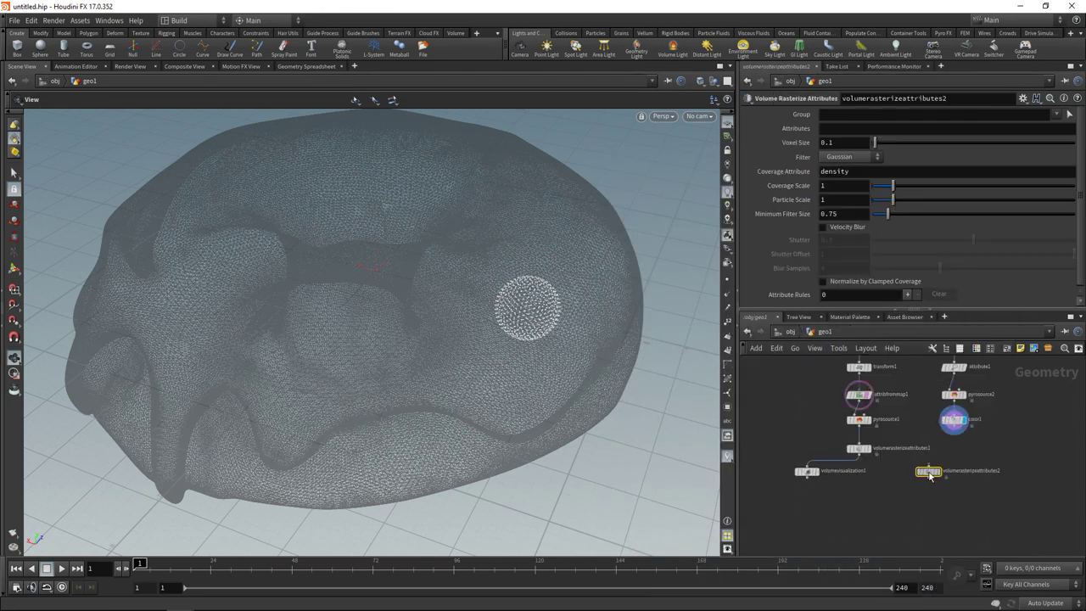
drag(929, 471, 955, 450)
click(955, 454)
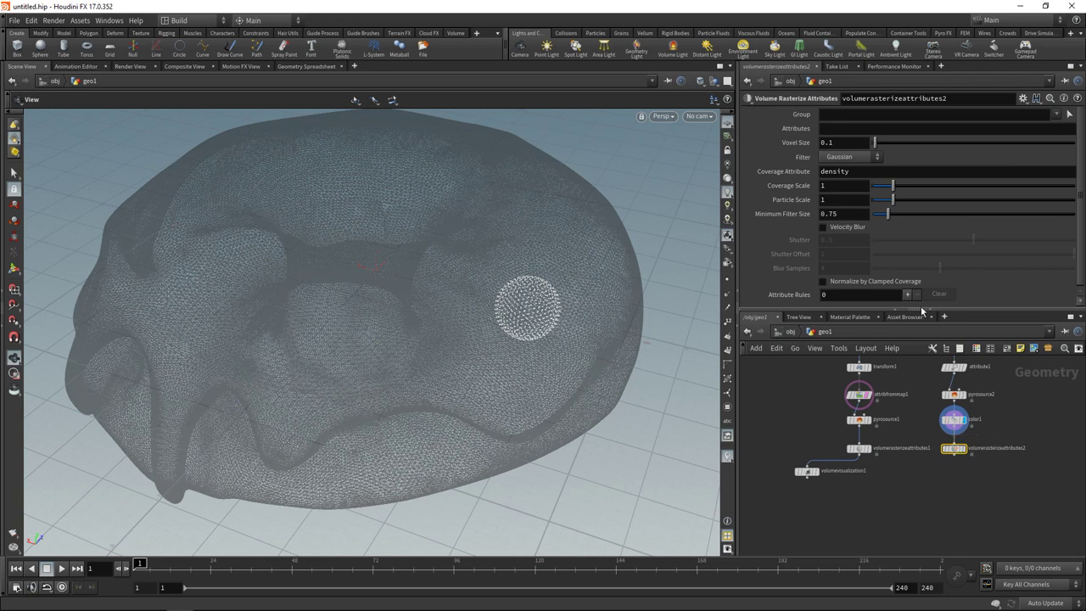
Step: Set the sphere branch's rasterized attributes to density Cd Alpha v and display the resulting volume
click(843, 128)
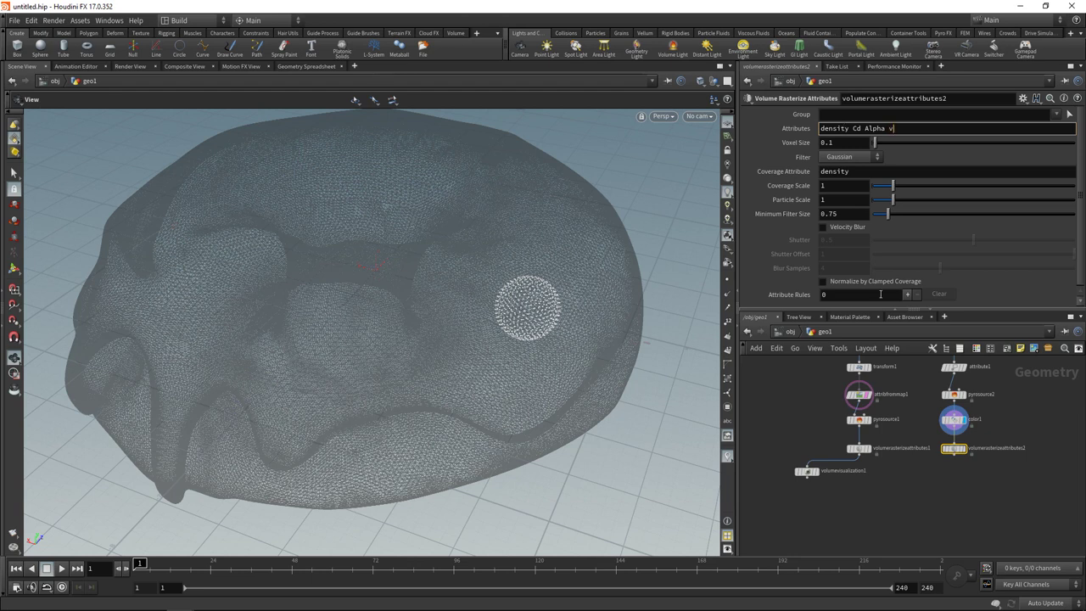
key(Return)
middle_click(954, 454)
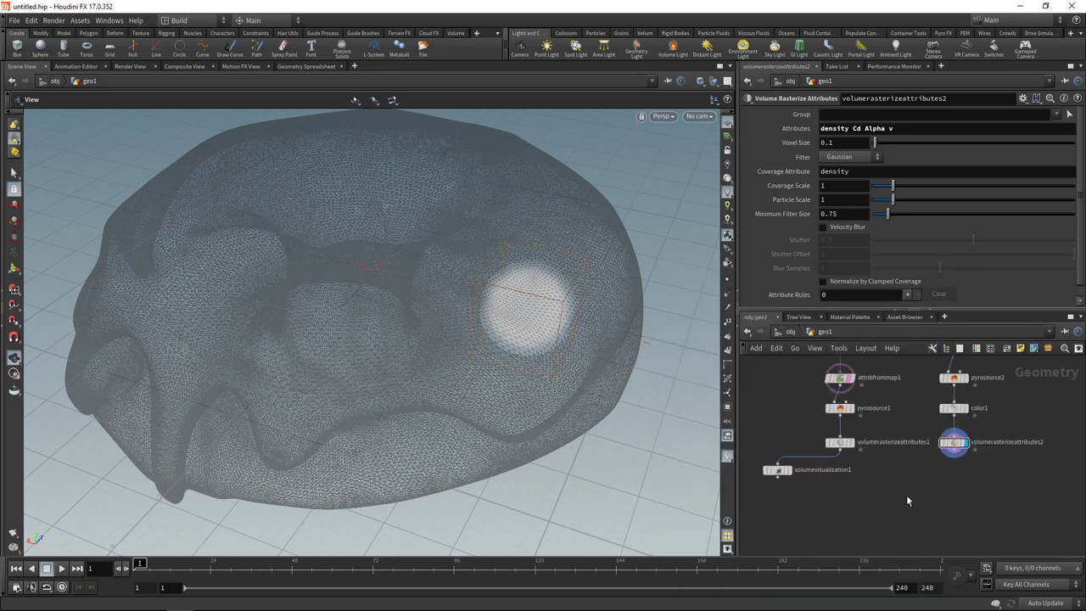
Step: Add two Null nodes, connect one below the donut's Volume Rasterize Attributes node, and rename it OUT_Color
key(Tab)
text(nu)
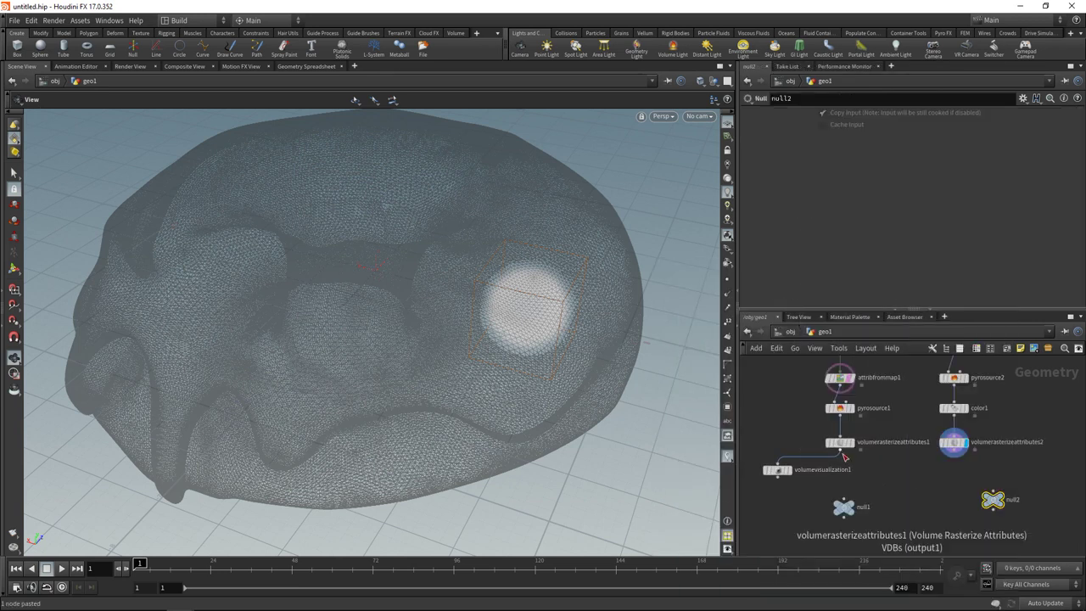
click(840, 450)
click(843, 499)
click(865, 507)
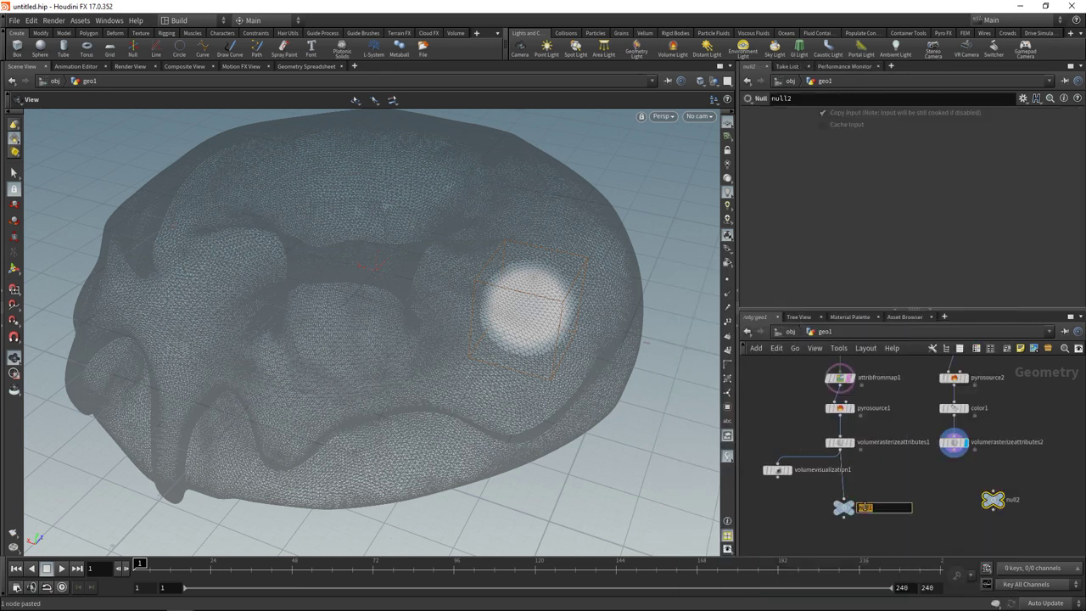
text(OUT_Color)
click(929, 526)
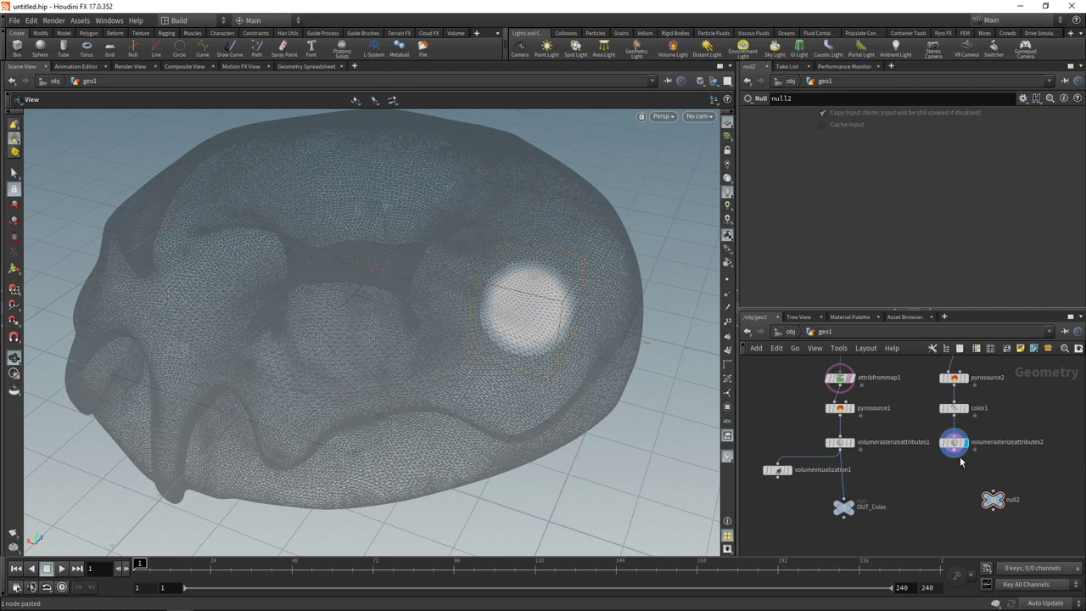
Step: Connect the other Null below the sphere's Volume Rasterize Attributes node and rename it Out_Emitter
click(954, 449)
click(993, 492)
drag(991, 503, 974, 510)
click(999, 507)
text(OU)
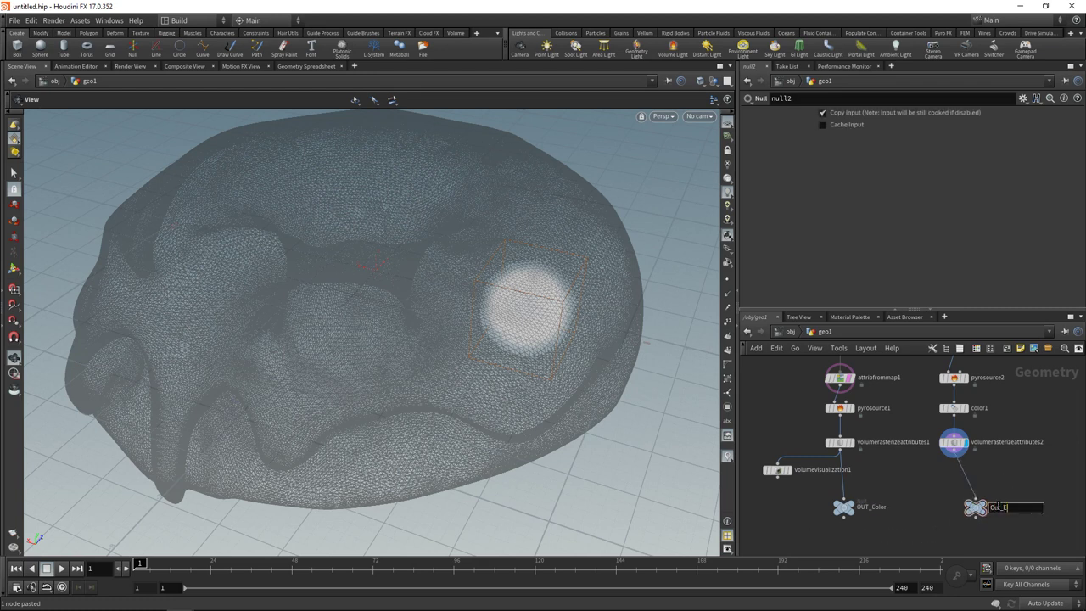
text(t_Emitter)
key(Return)
key(h)
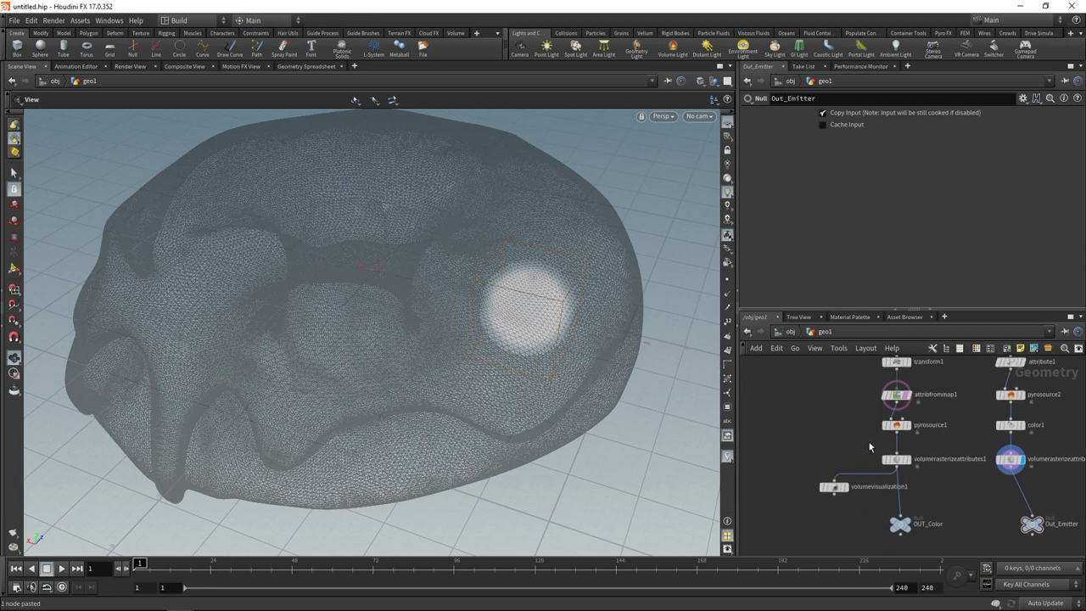
Step: Add a Null fed by the donut's Attribute from Map node, display it, and rename it Out_collider
key(Tab)
text(null)
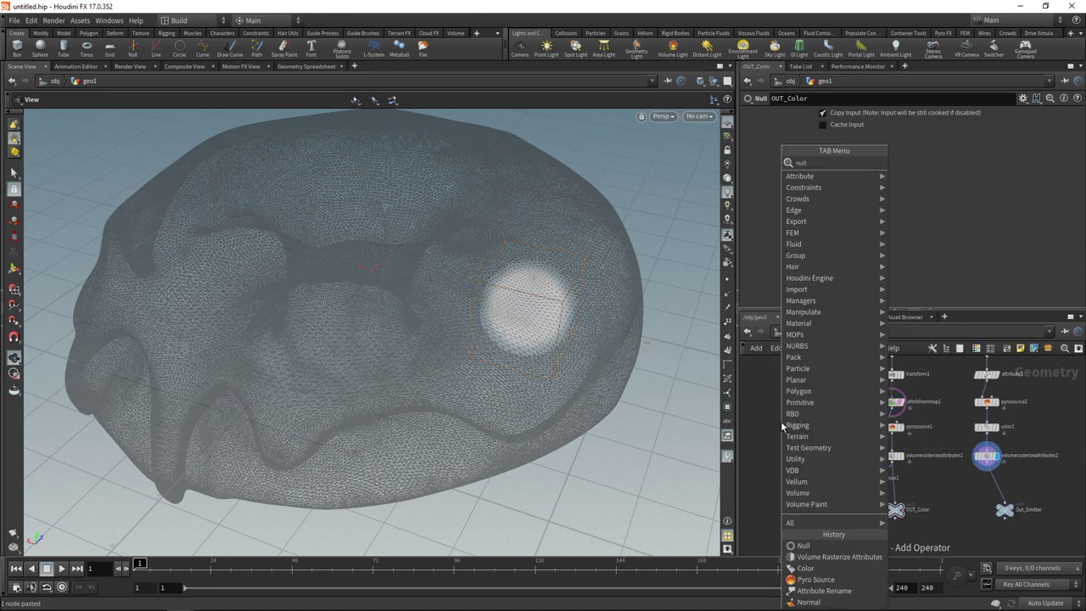
key(Return)
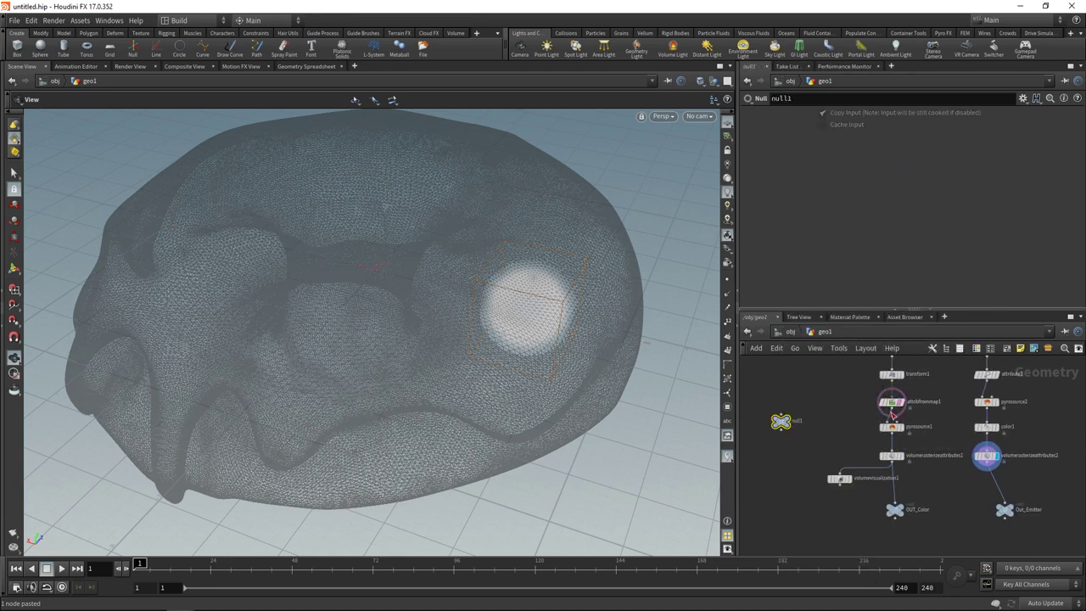
drag(899, 410, 787, 422)
click(792, 411)
click(800, 421)
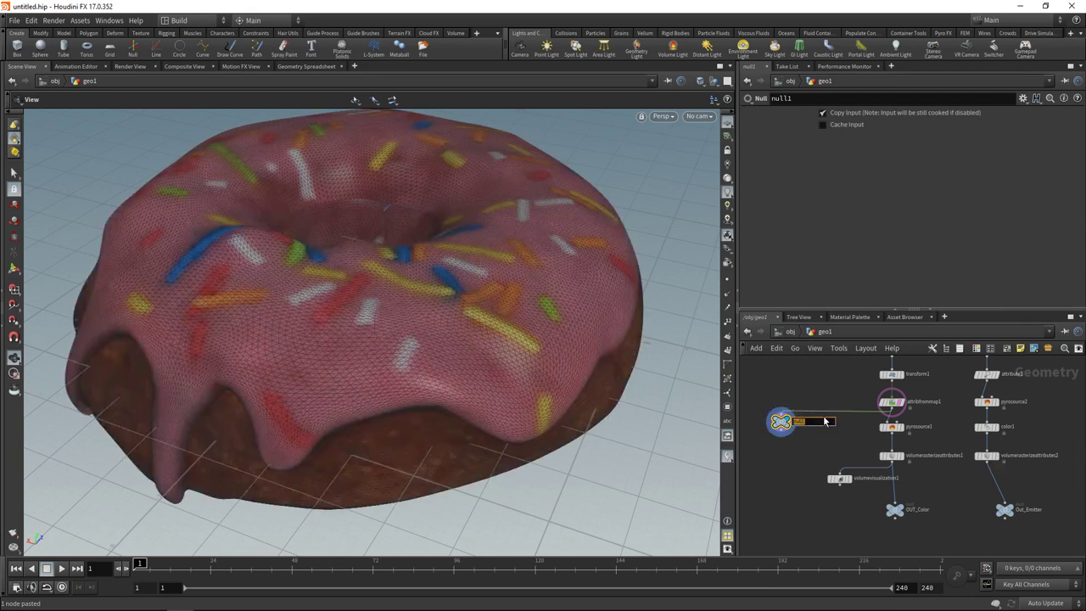
text(Out_collider)
click(815, 468)
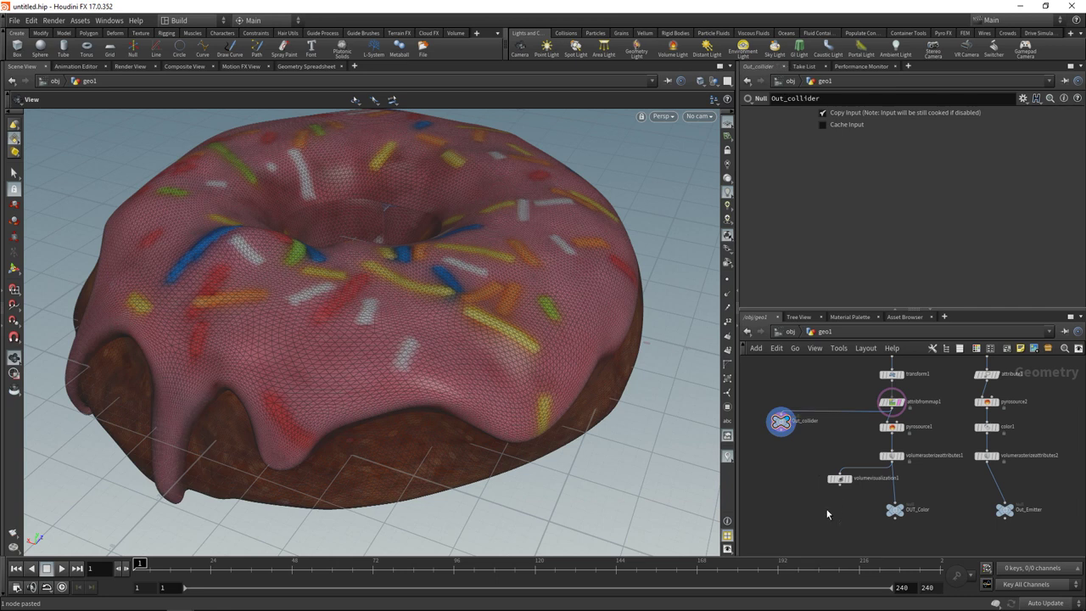
Step: Tidy the layout of the output nulls and display Out_Emitter, OUT_Color and Out_collider in turn to check them
drag(777, 427, 810, 427)
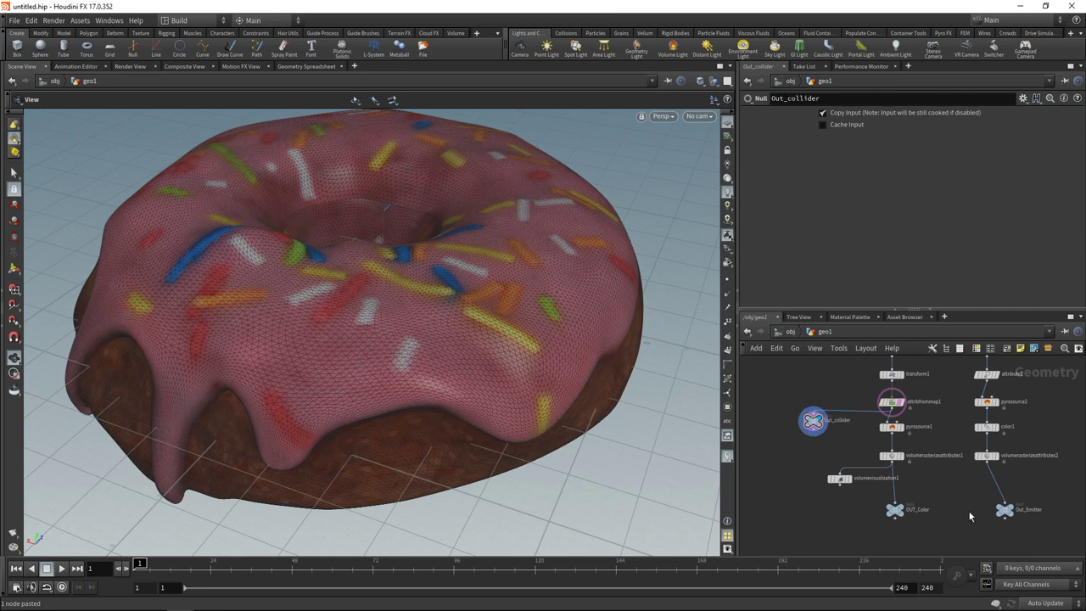
drag(1004, 510, 987, 512)
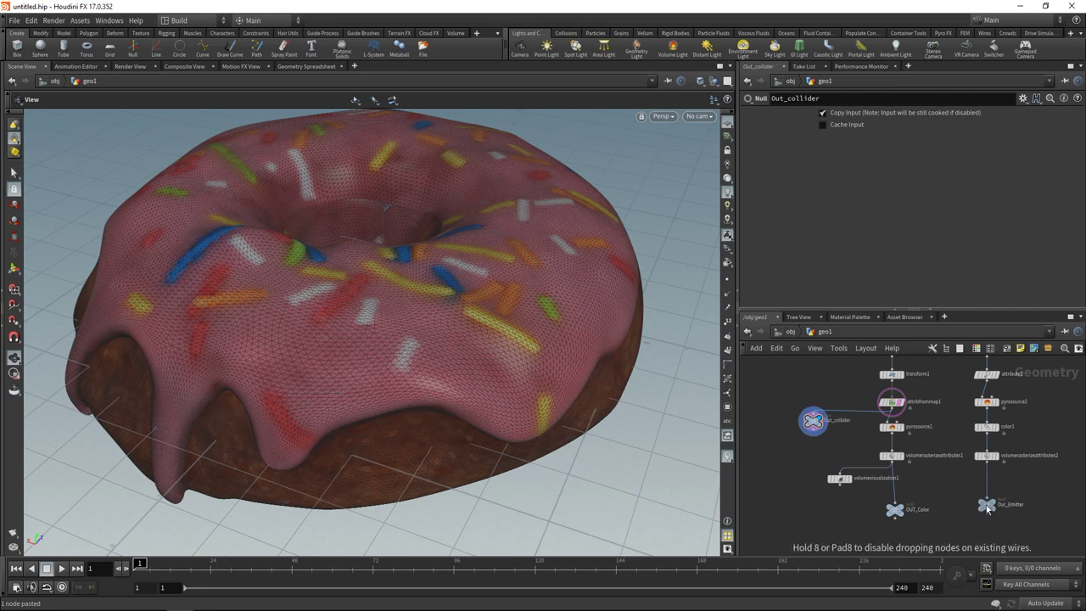
click(994, 510)
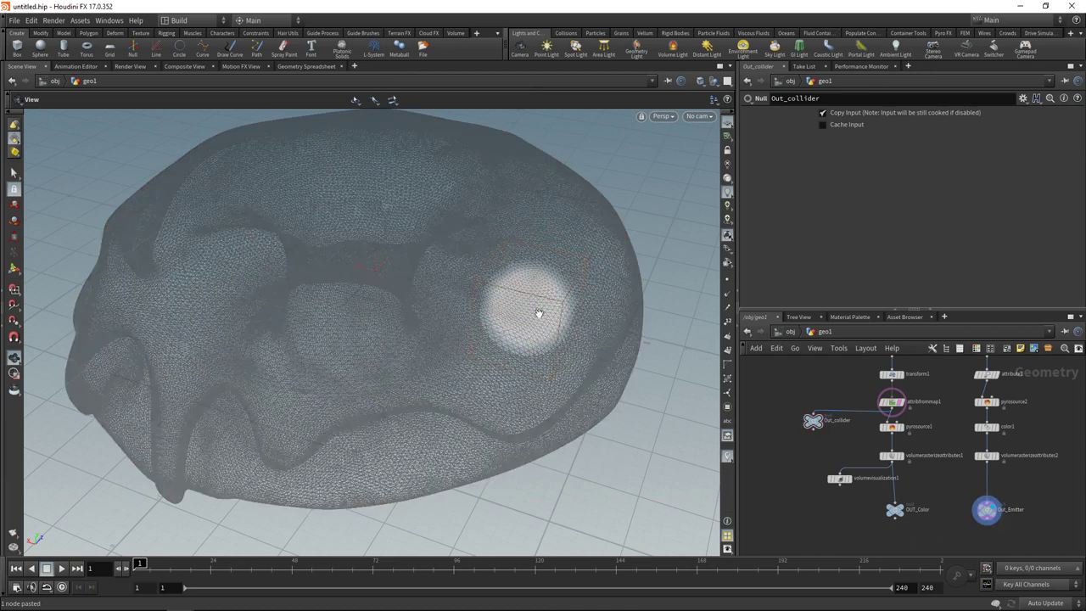
click(902, 509)
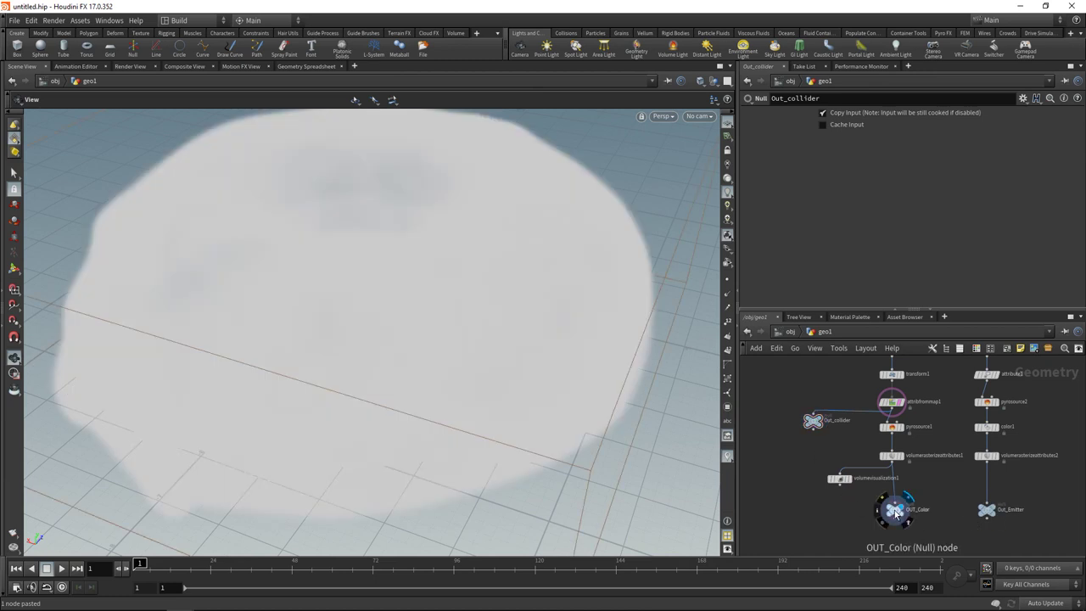
drag(411, 316, 438, 359)
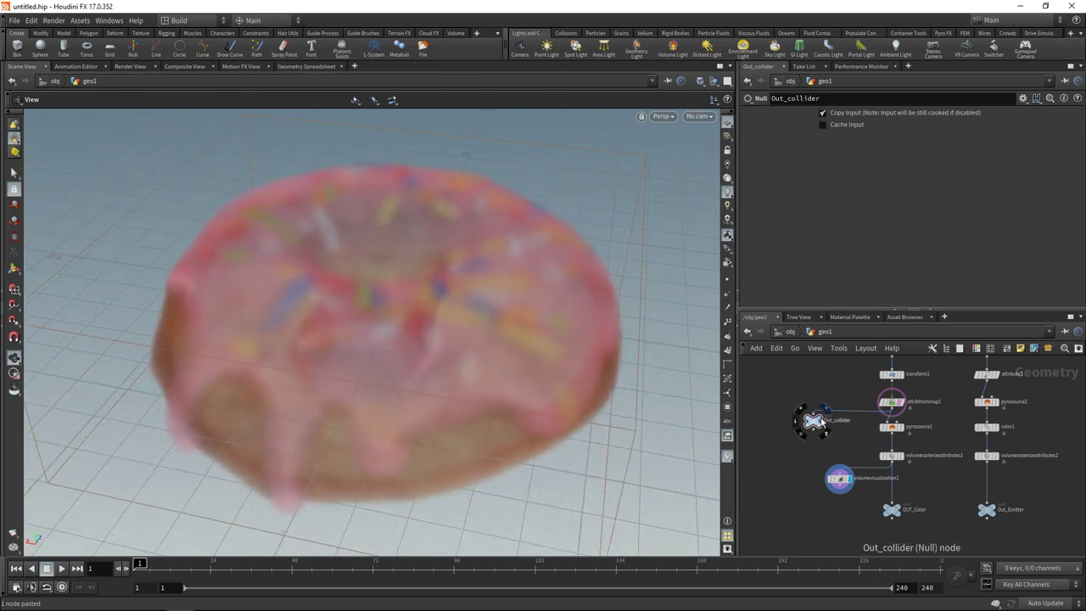
click(822, 421)
drag(431, 339, 444, 386)
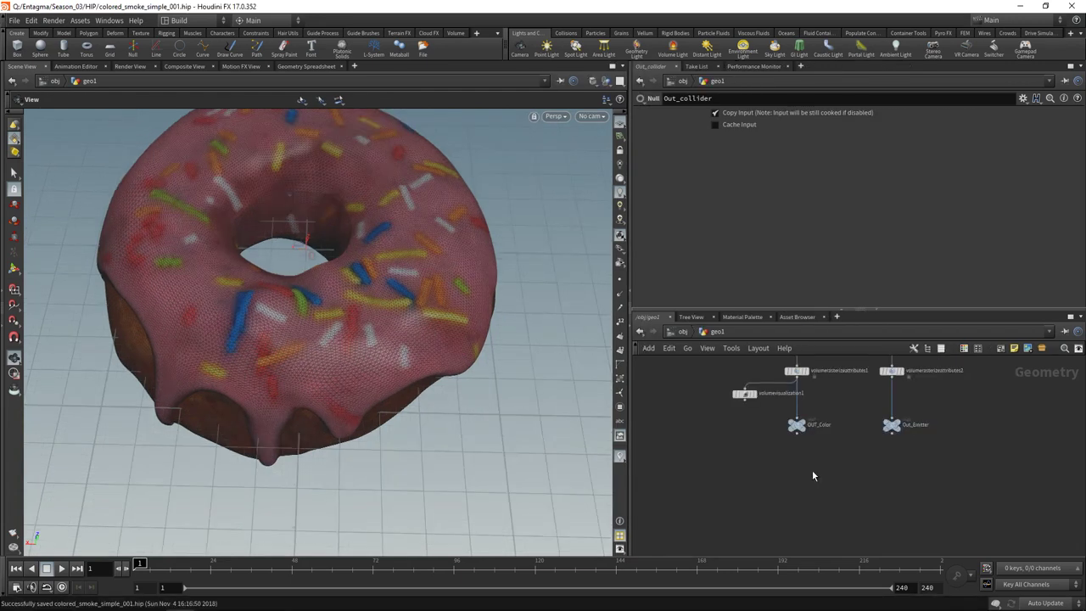
Step: Add a DOP Network inside geo1 and go inside it
key(Tab)
text(dop)
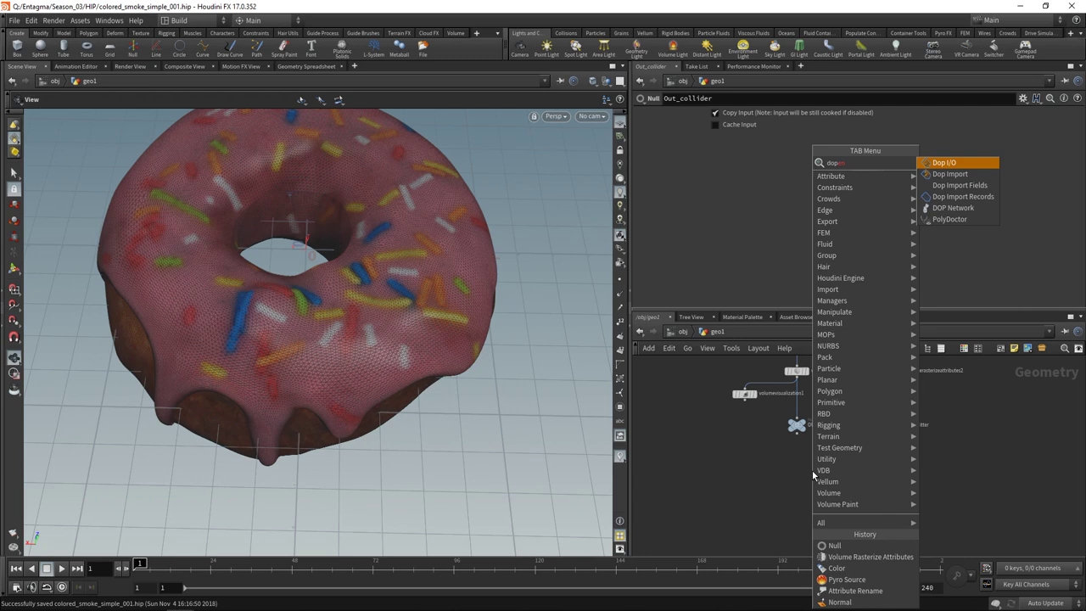
key(Down)
key(Down)
key(Down)
key(Down)
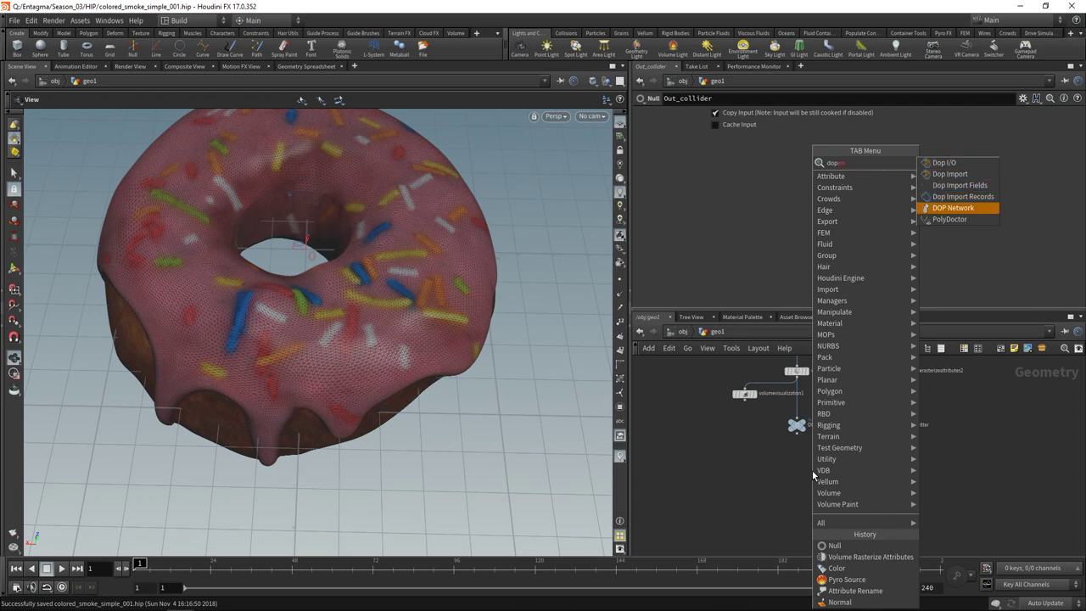
key(Return)
middle_drag(796, 455, 758, 525)
scroll(760, 502, down, 2)
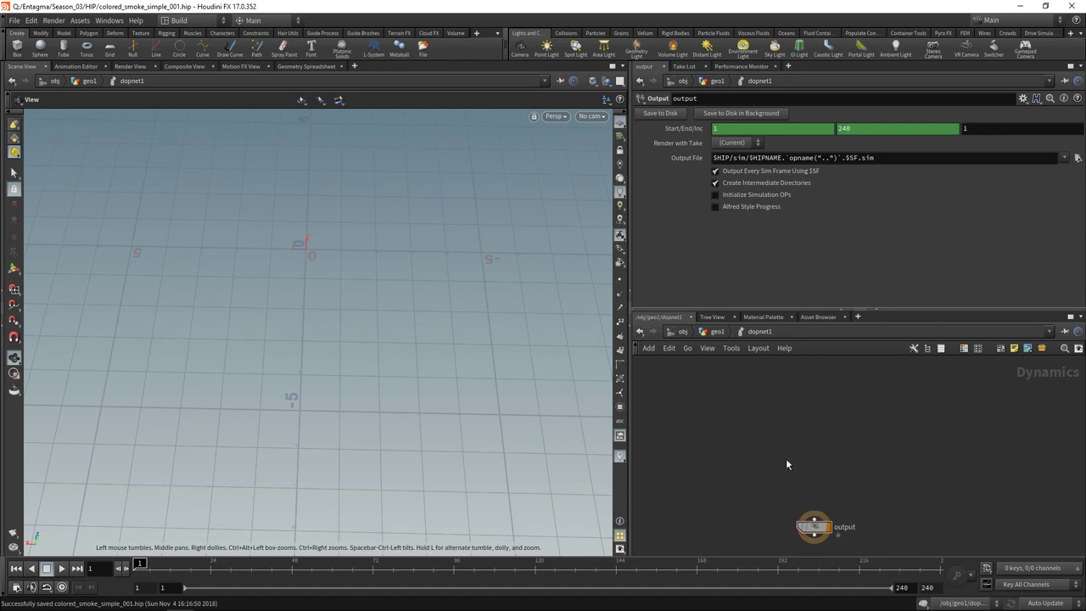
Step: Add a Gravity Force node above the DOP network's output and connect it to the output
key(Tab)
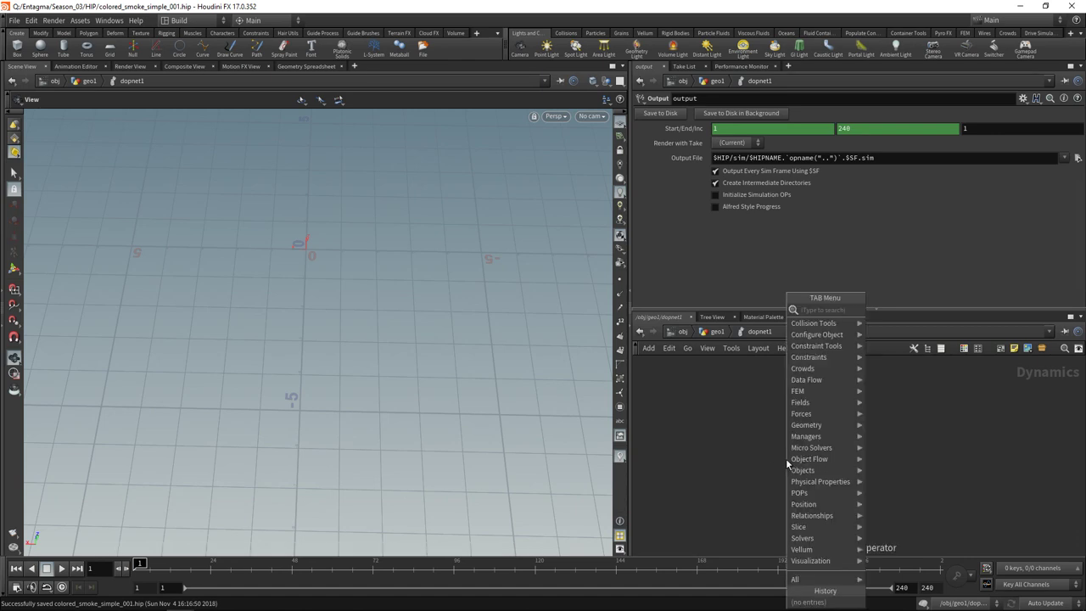
text(grav)
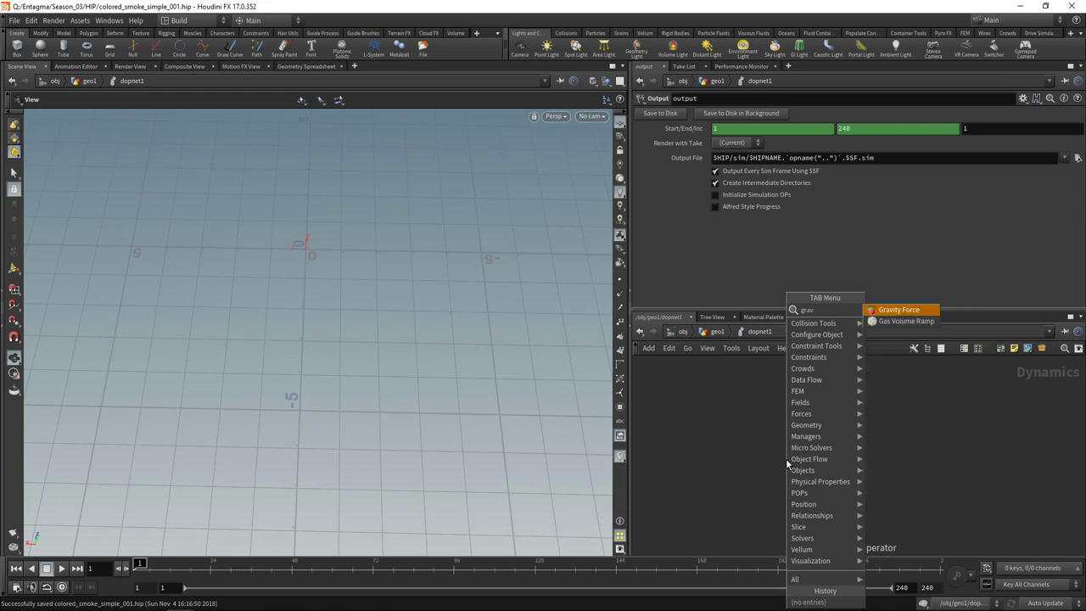
key(Return)
click(786, 459)
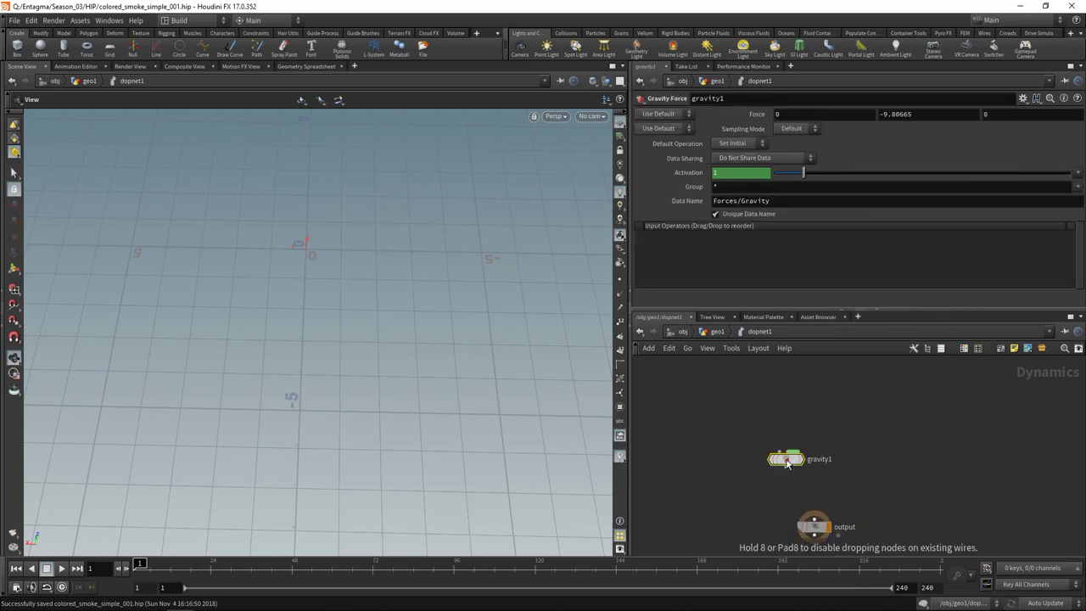
Step: Add a Merge node above the Gravity Force and connect it to the force's object input
key(Tab)
text(merge)
key(Return)
click(745, 429)
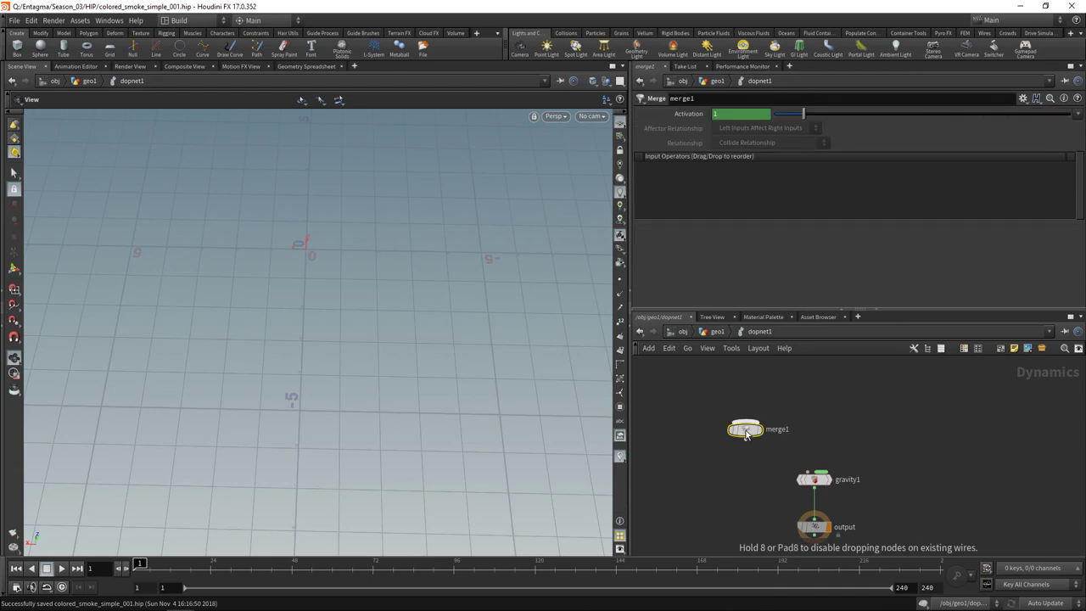
drag(745, 430, 815, 433)
click(815, 441)
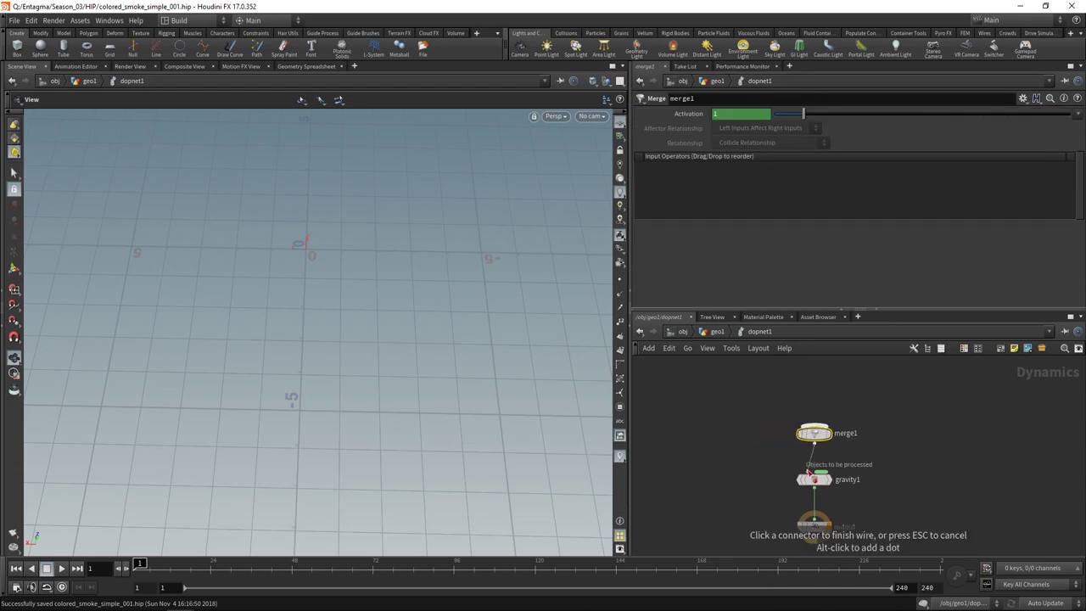
click(808, 471)
middle_drag(762, 459, 763, 472)
scroll(763, 472, down, 1)
middle_drag(728, 410, 727, 434)
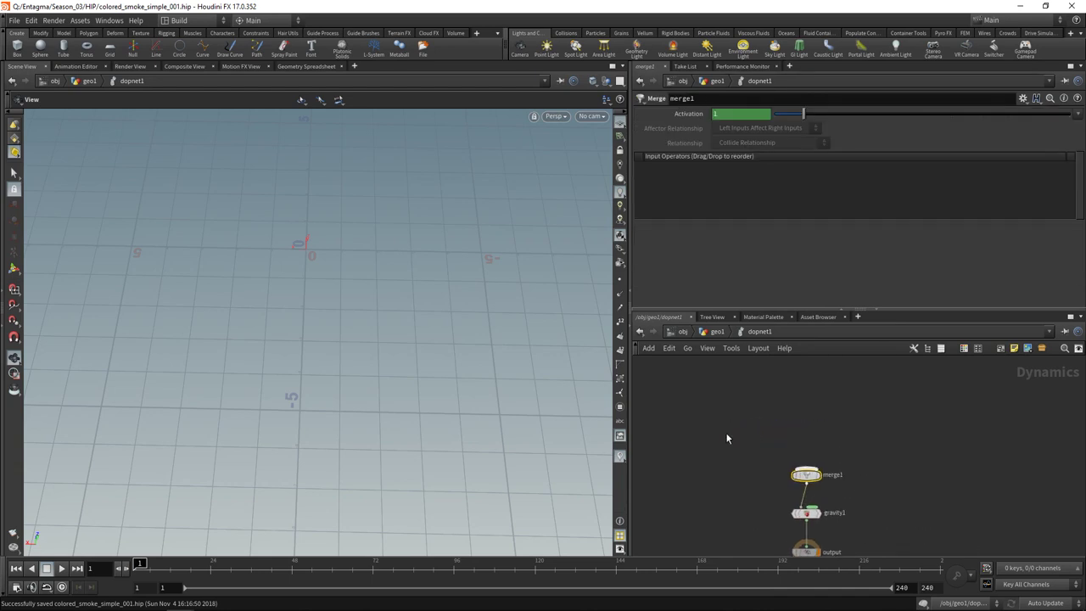
Step: Add a Static Object node to the DOP network, up and to one side of the Merge node
key(Tab)
text(static)
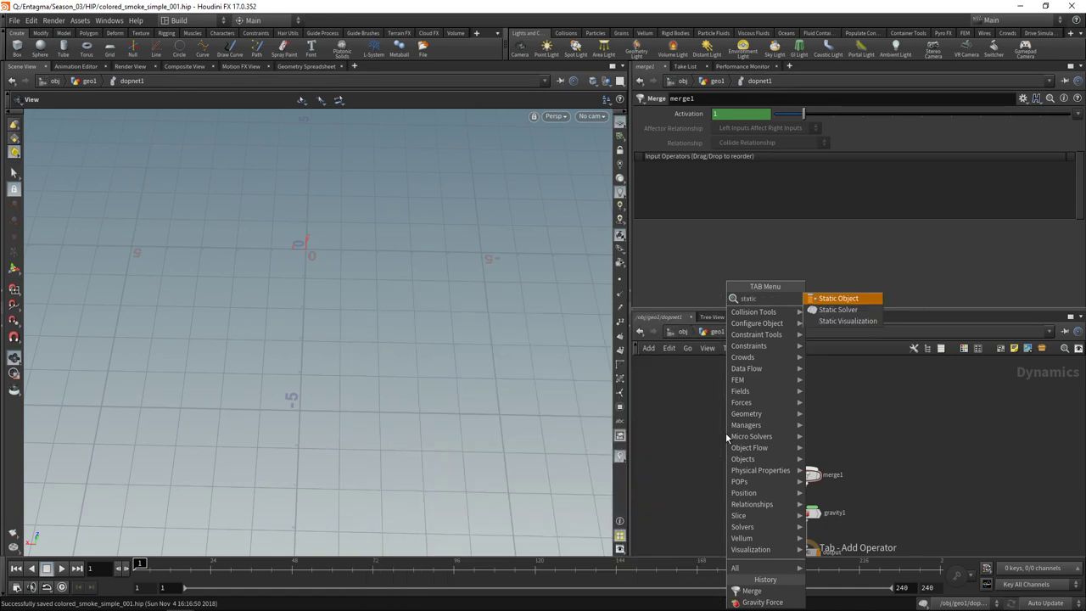
key(Return)
click(710, 440)
Step: Add a Static Solver below the Static Object, feed the object into it, and connect the solver to the Merge node
key(Tab)
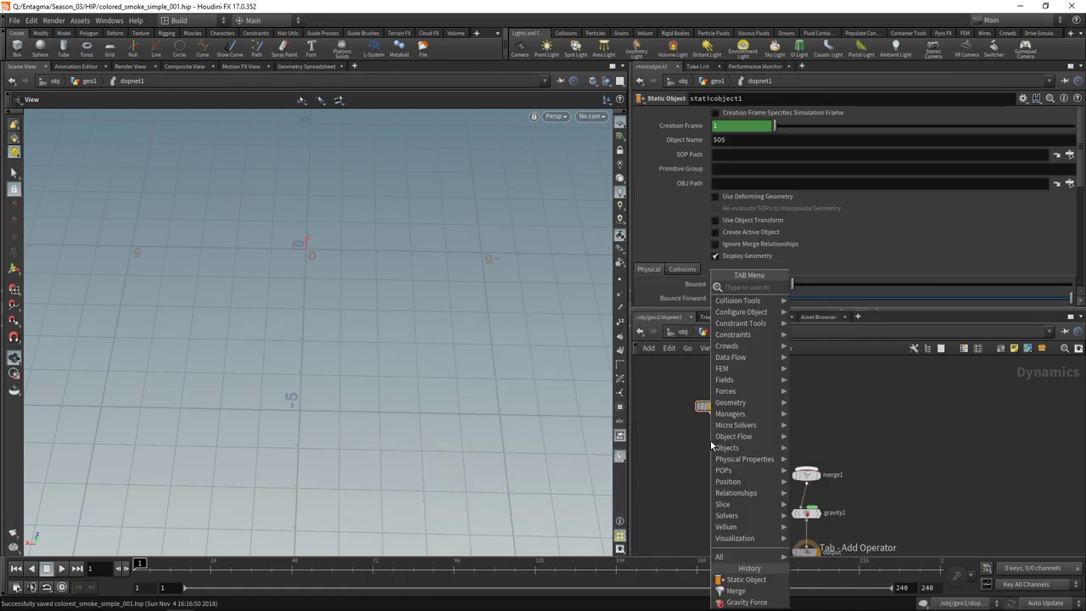
text(stat)
key(Down)
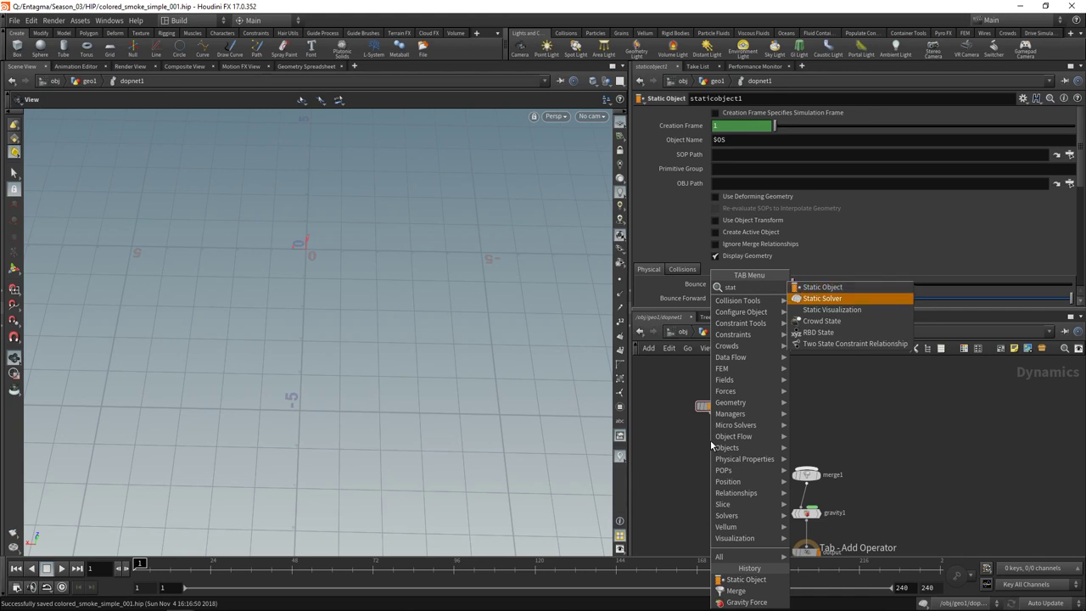
key(Return)
click(710, 439)
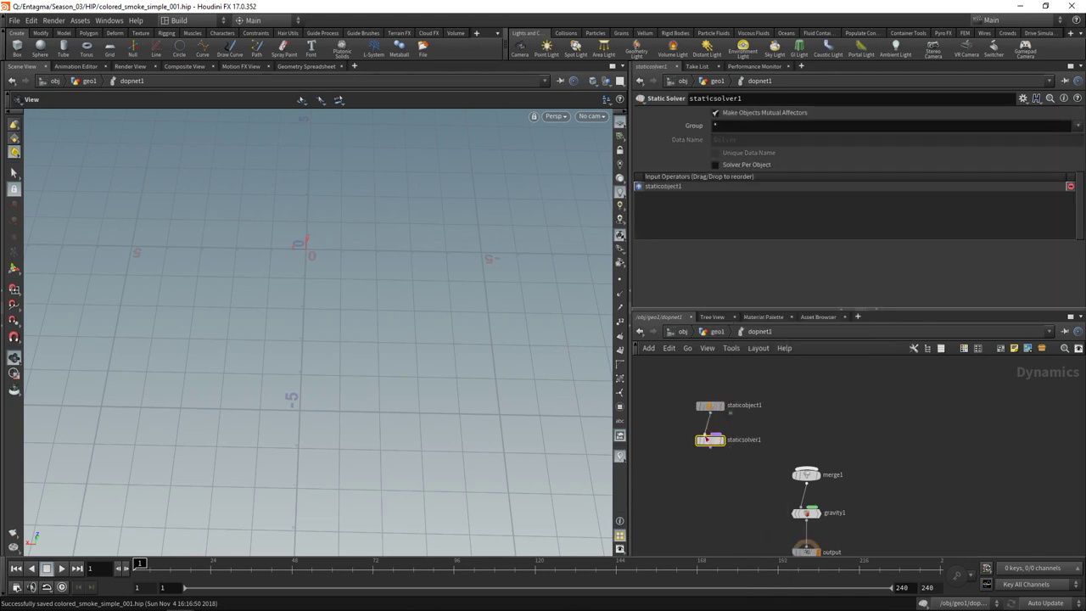
click(710, 446)
click(805, 468)
Step: Add a Pyro Solver above the Merge node, level with the Static Object, and connect its output to the Merge
key(Tab)
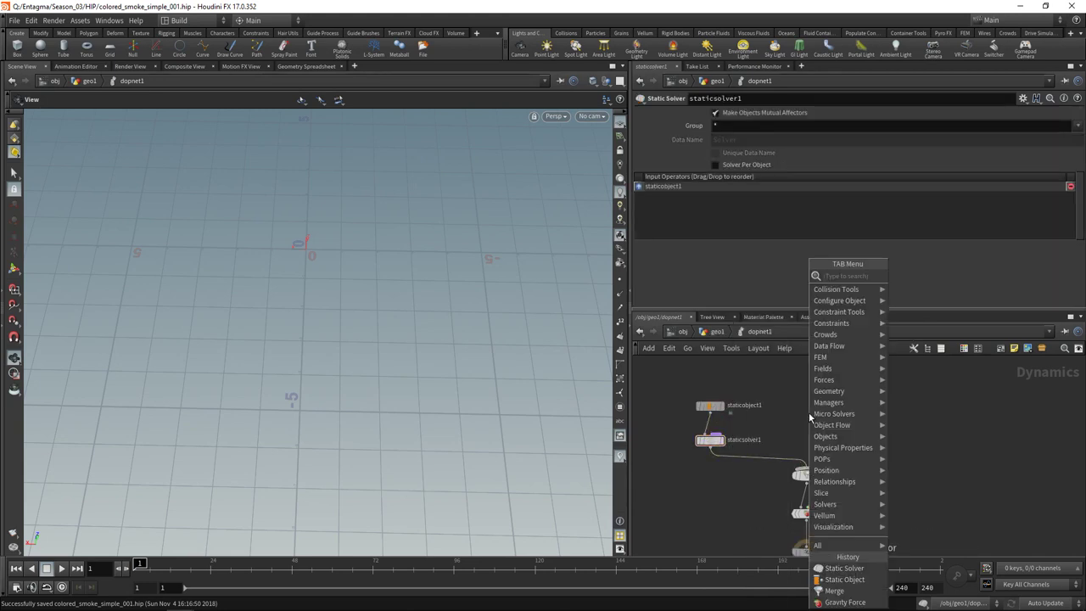
text(pyro)
key(Return)
click(809, 413)
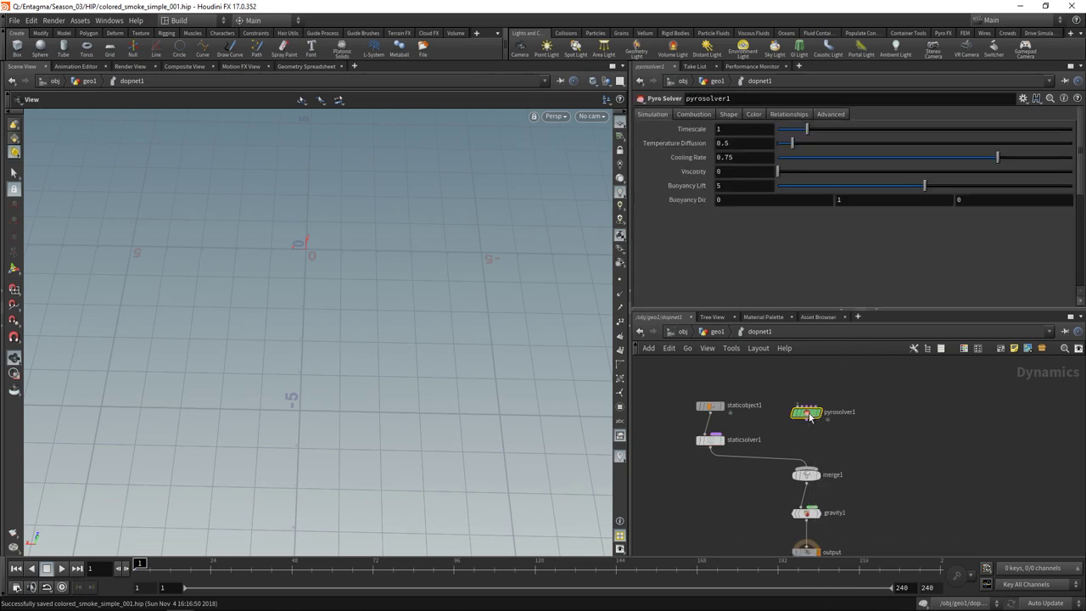
drag(809, 416, 808, 409)
click(807, 413)
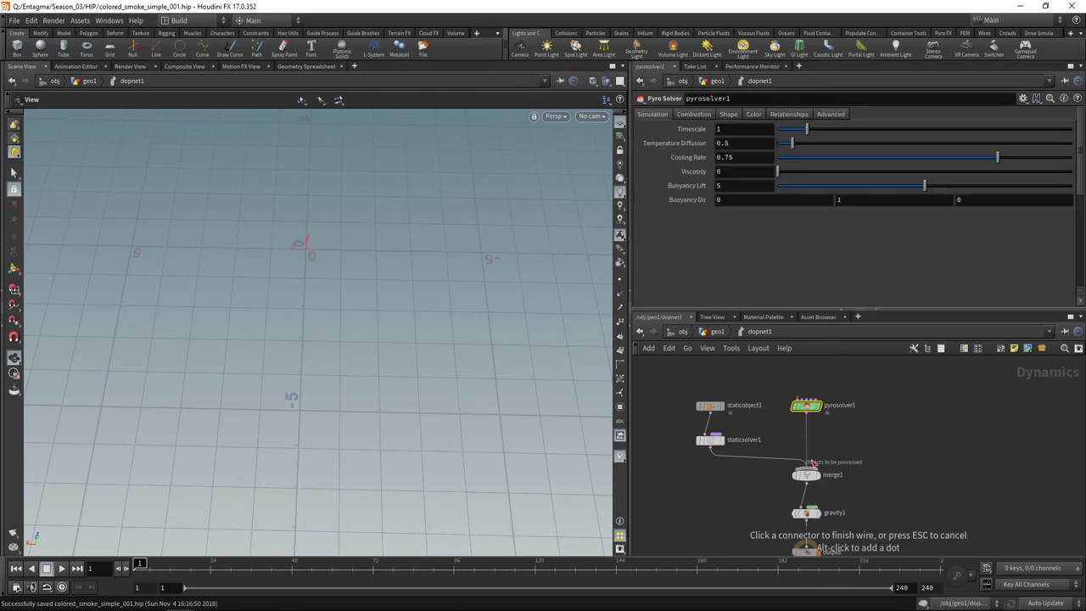
Step: Add a Smoke Object above the Pyro Solver and connect it to the solver's first input
key(Tab)
click(891, 274)
click(796, 425)
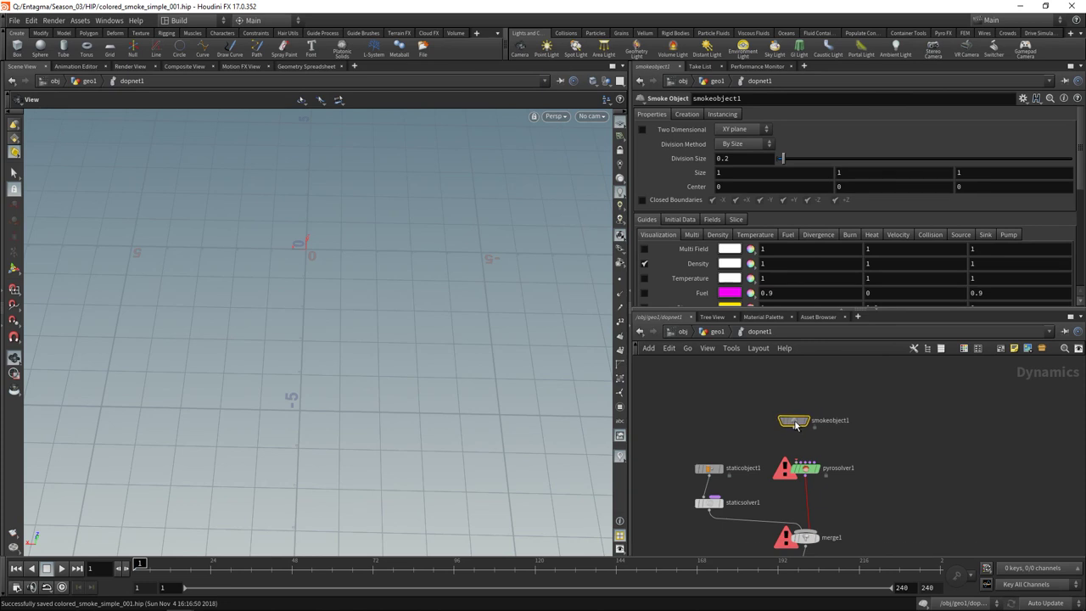
drag(795, 426, 767, 431)
click(766, 433)
click(791, 463)
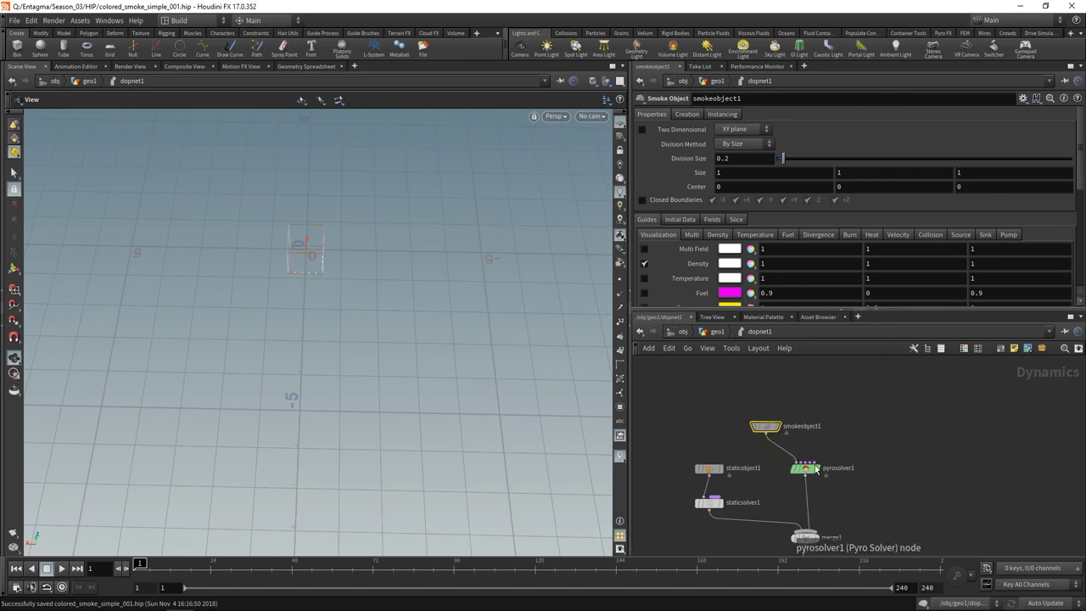
Step: Add a Gas Resize Fluid Dynamic node above the Pyro Solver and connect it to the solver's second input
key(Tab)
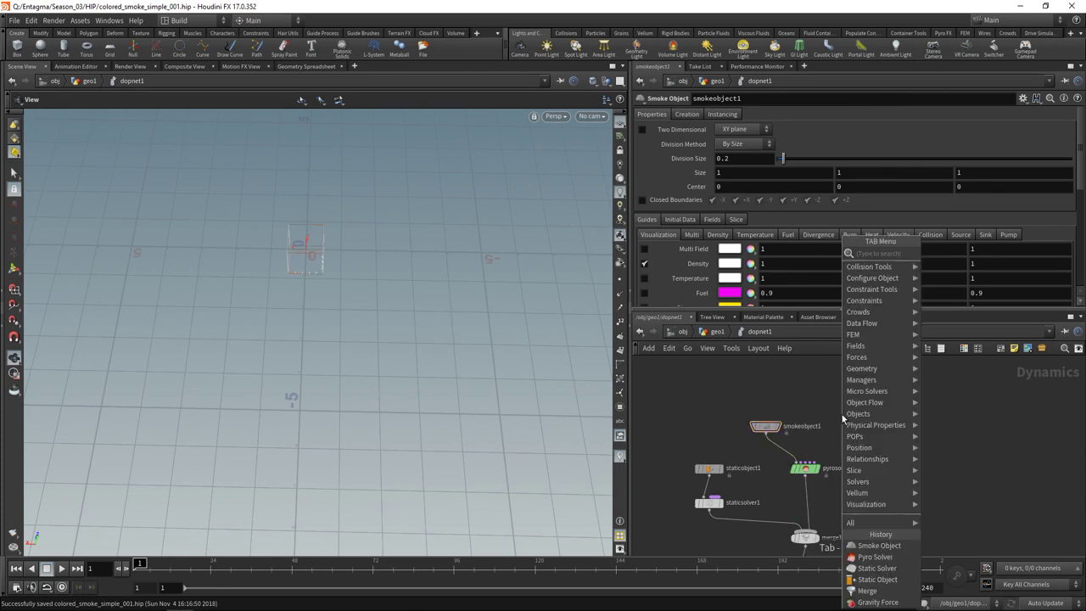
text(resi)
key(Down)
key(Return)
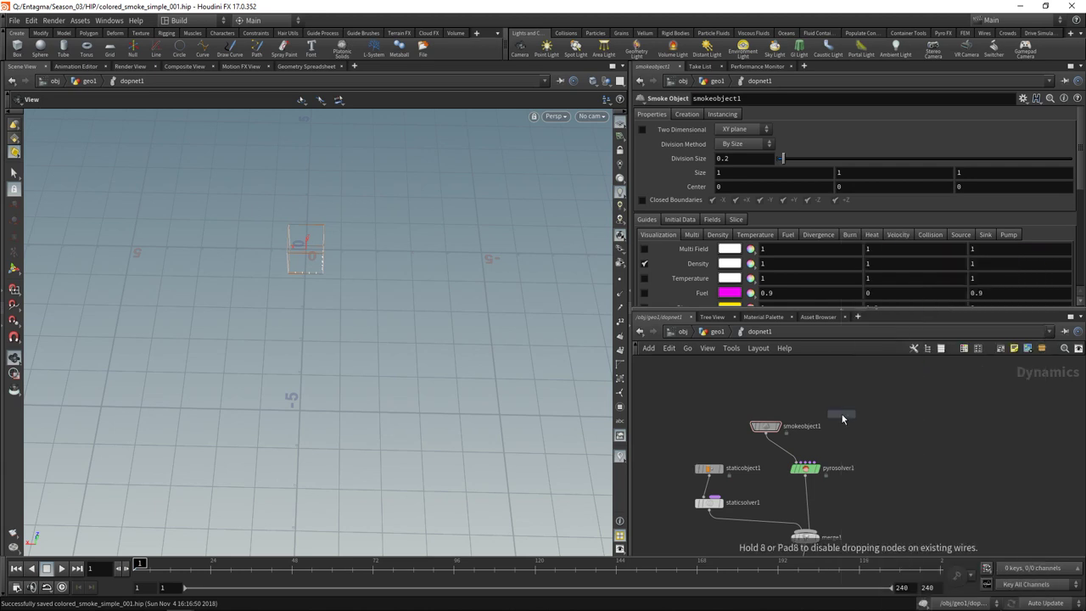
click(843, 416)
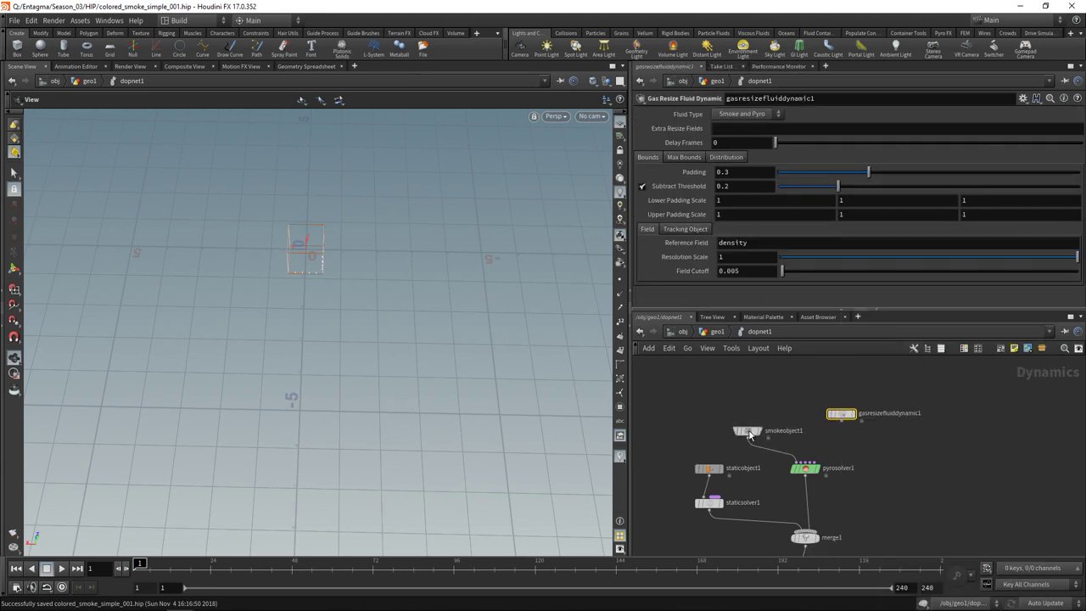
drag(857, 413, 820, 402)
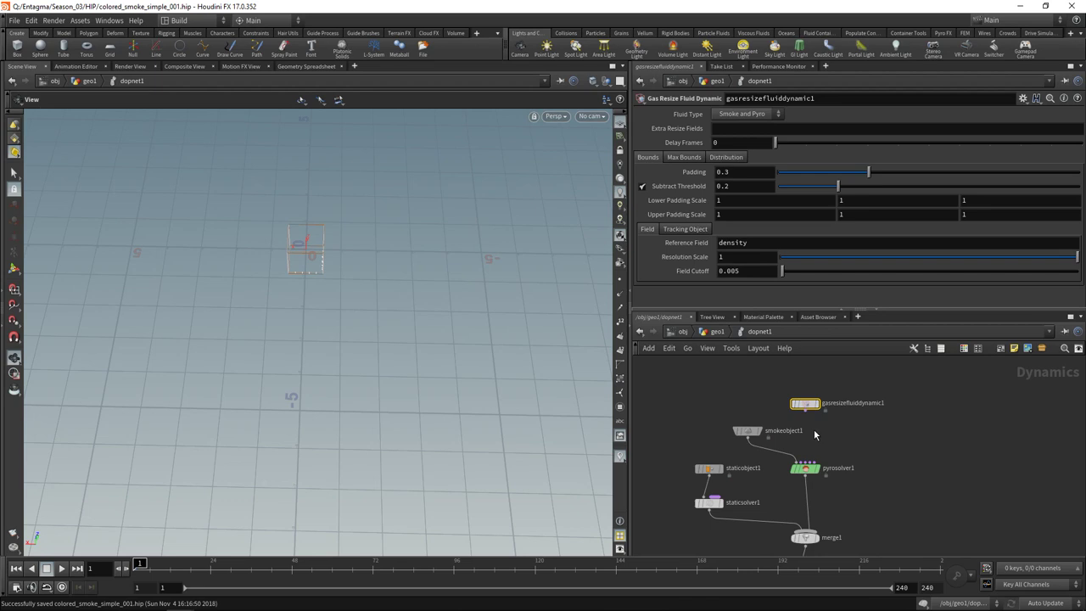
key(h)
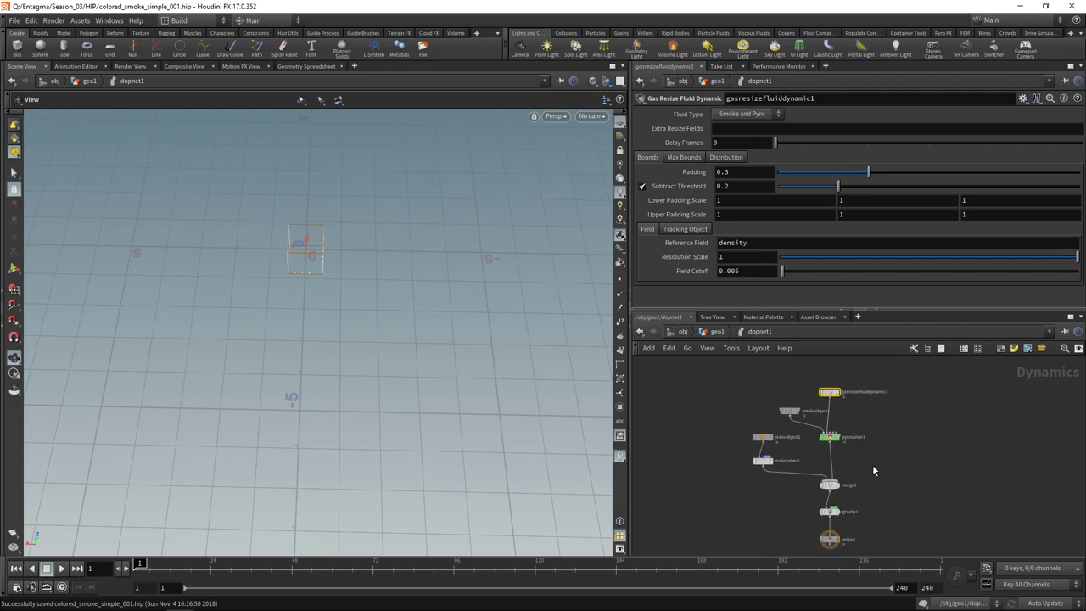
Step: Set the Static Object's SOP path to /obj/geo1/Out_collider
click(762, 438)
click(1070, 154)
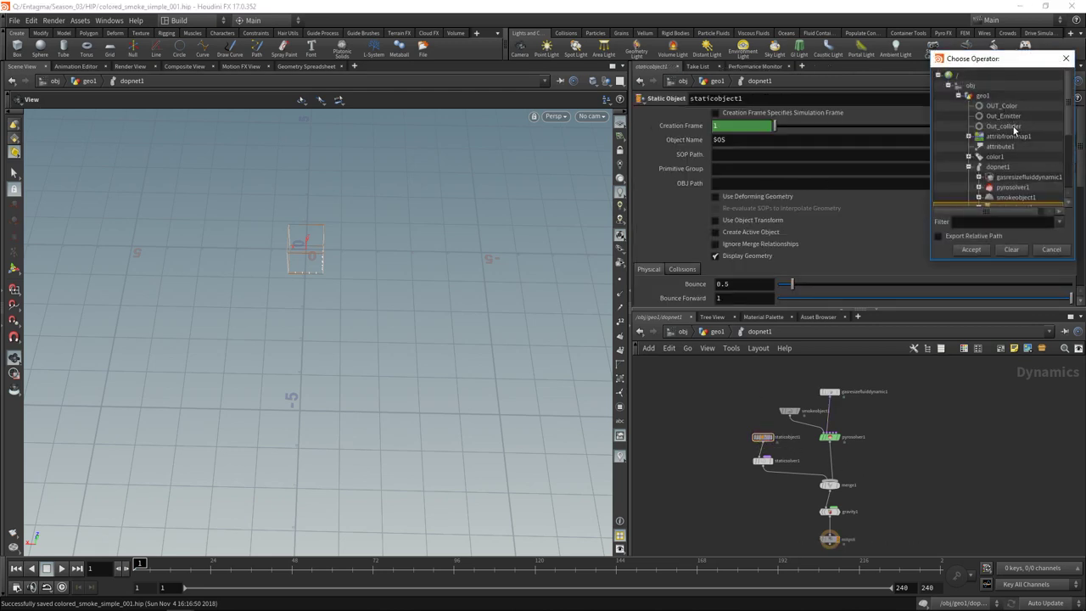
double_click(1004, 126)
Step: In the Static Object's volume collision settings, set Uniform Divisions to 64 and toggle Invert Sign
click(683, 270)
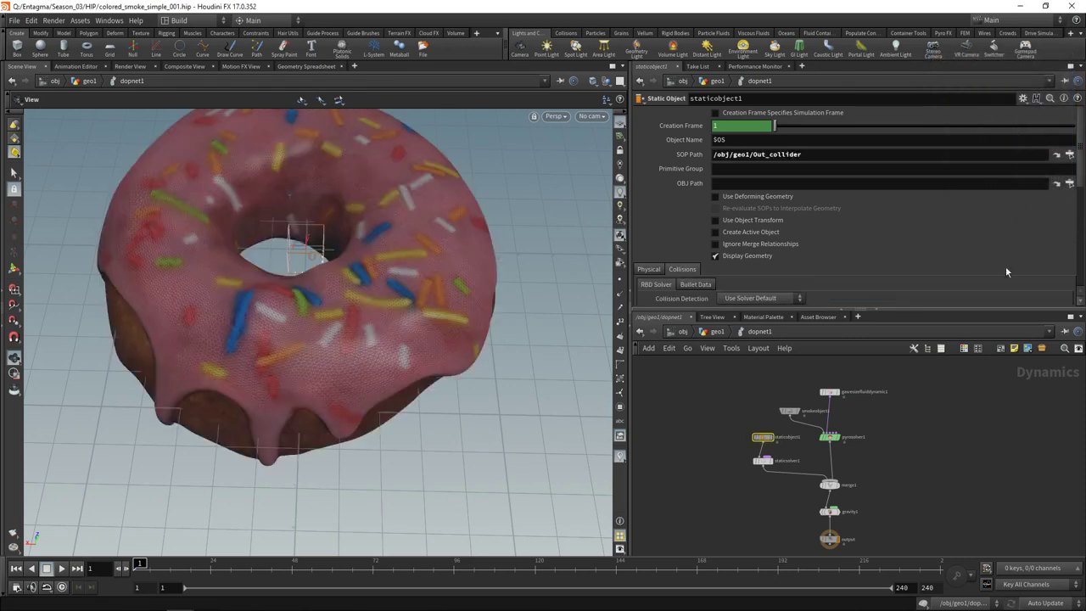
scroll(1007, 272, down, 4)
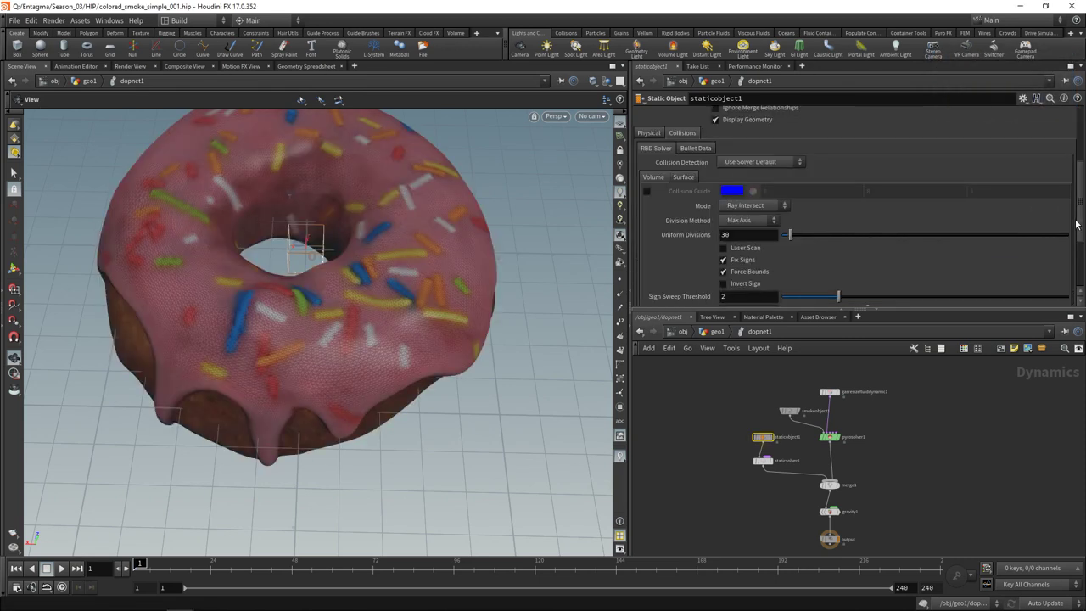
double_click(744, 237)
click(692, 390)
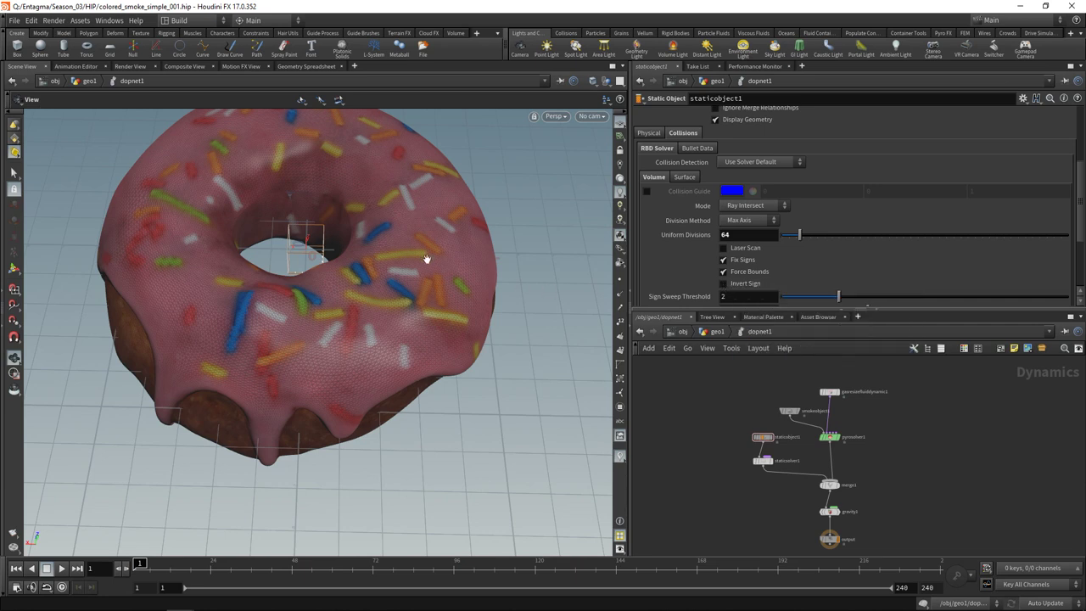
click(723, 285)
Step: Set the Smoke Object's container size to 12, 4, 12
click(803, 417)
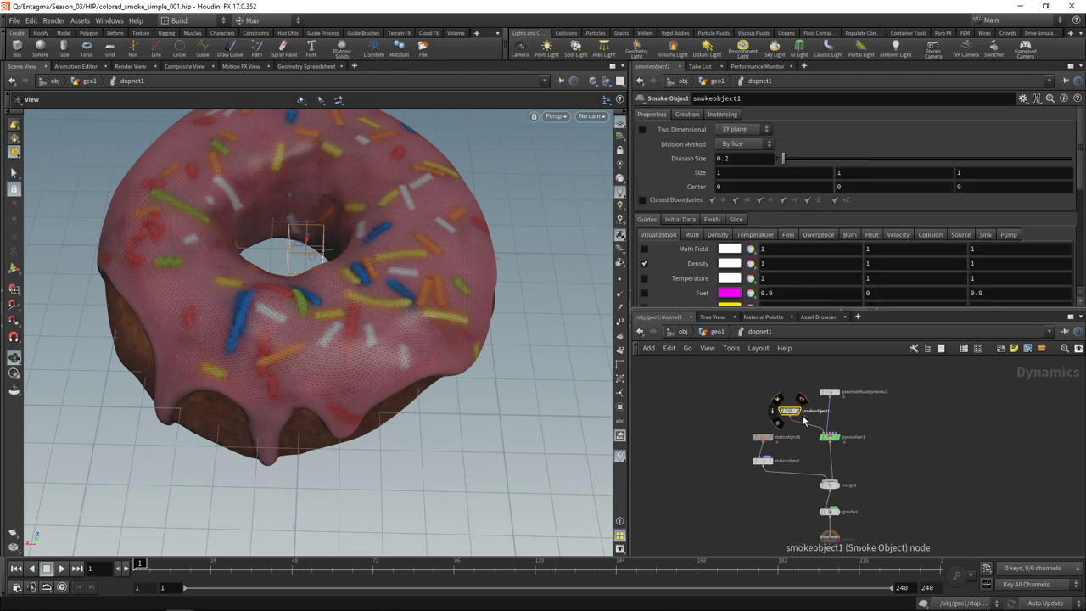
click(735, 173)
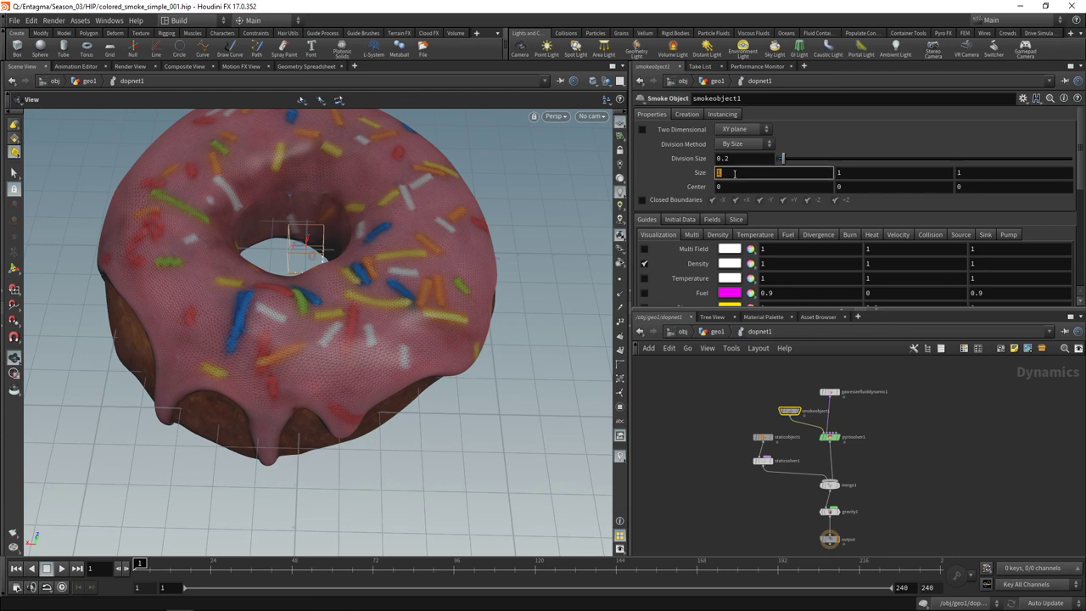
text(12)
key(Tab)
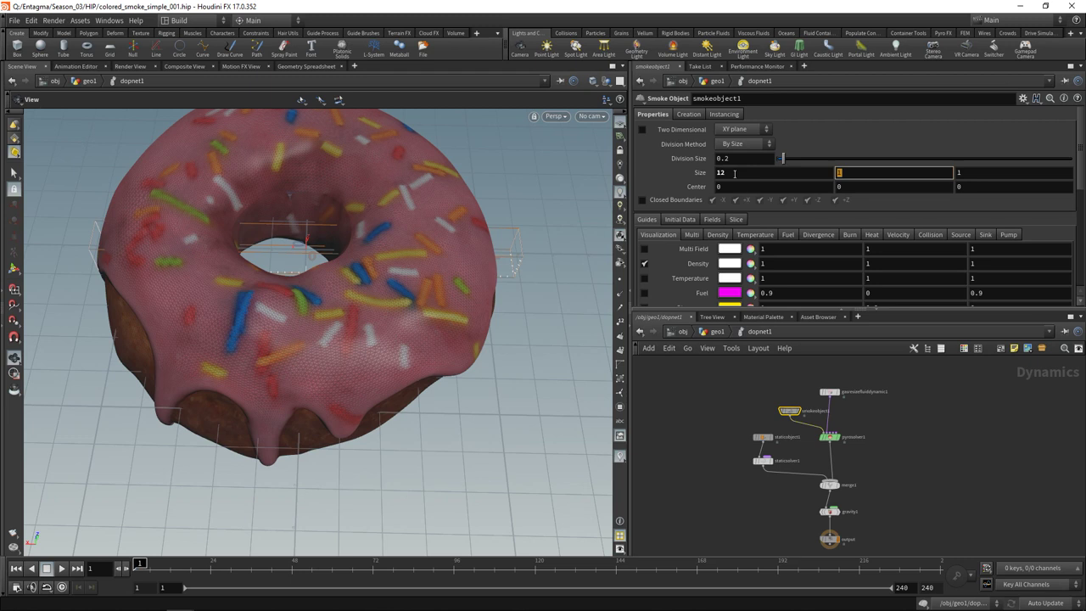
text(4)
key(Tab)
text(12)
key(Return)
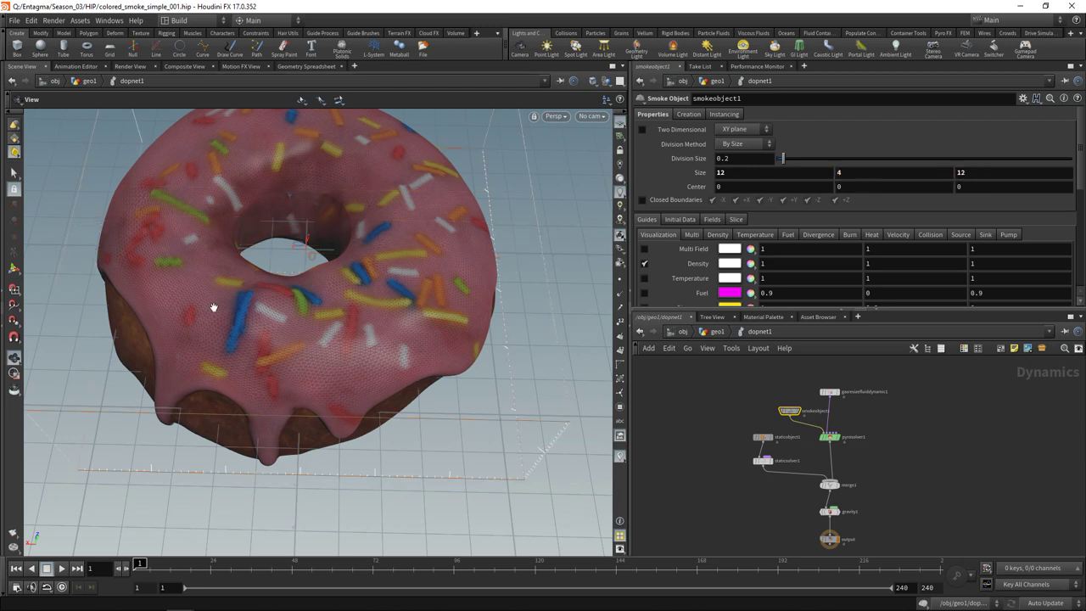
Step: Set the Gas Resize Fluid Dynamic node's Delay Frames to 1 and disable Clamp To Maximum in its maximum bounds
drag(894, 421, 828, 376)
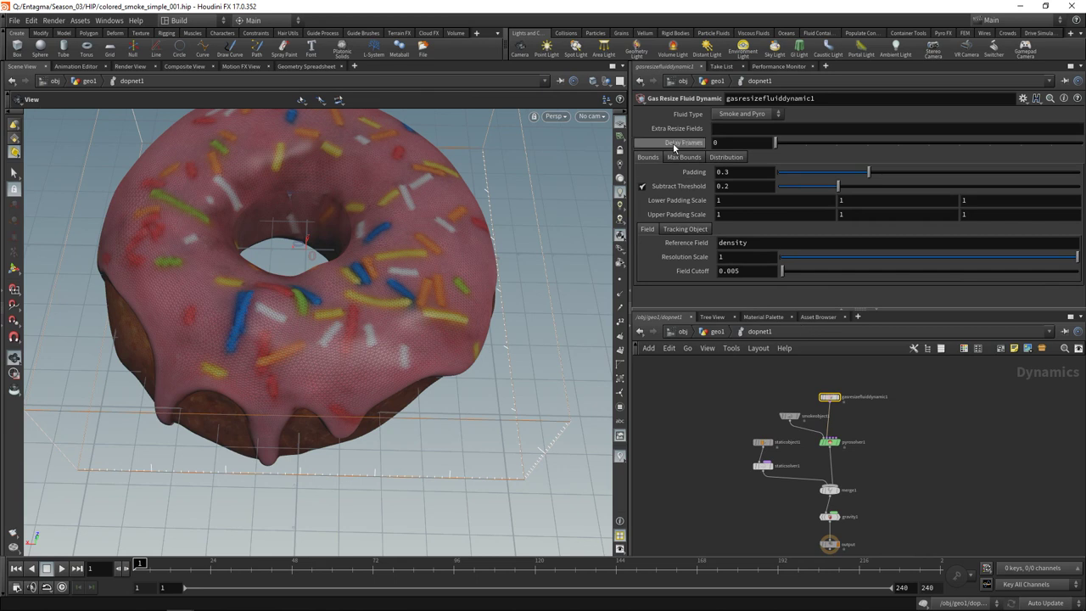
click(734, 144)
text(1)
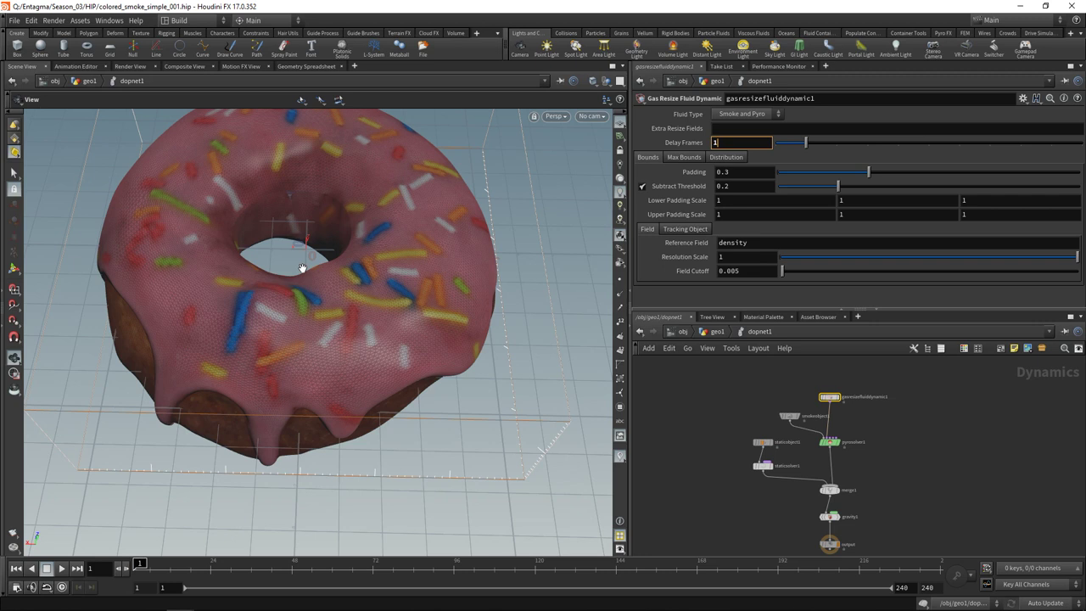
click(684, 157)
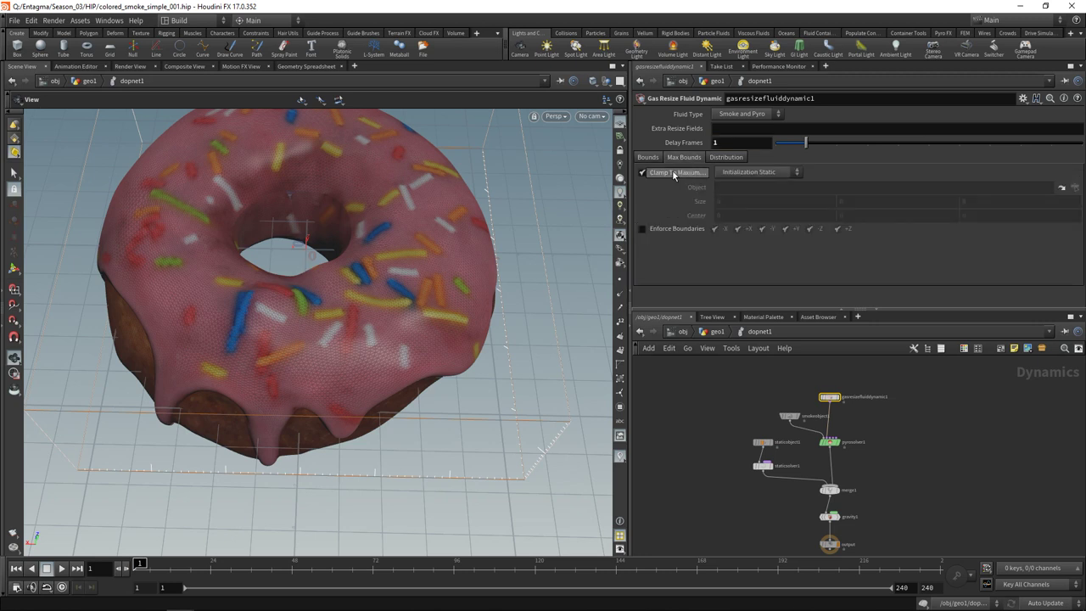
click(642, 173)
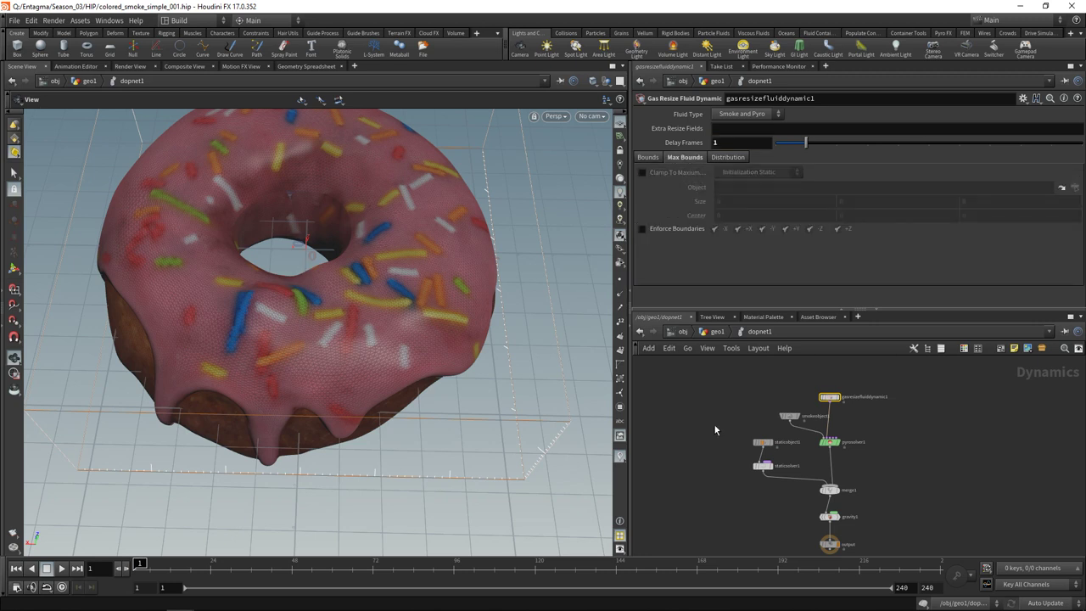
Step: Add a Volume Source node beside the Smoke Object, on the other side of the Pyro Solver
click(890, 416)
key(Tab)
text(sourc)
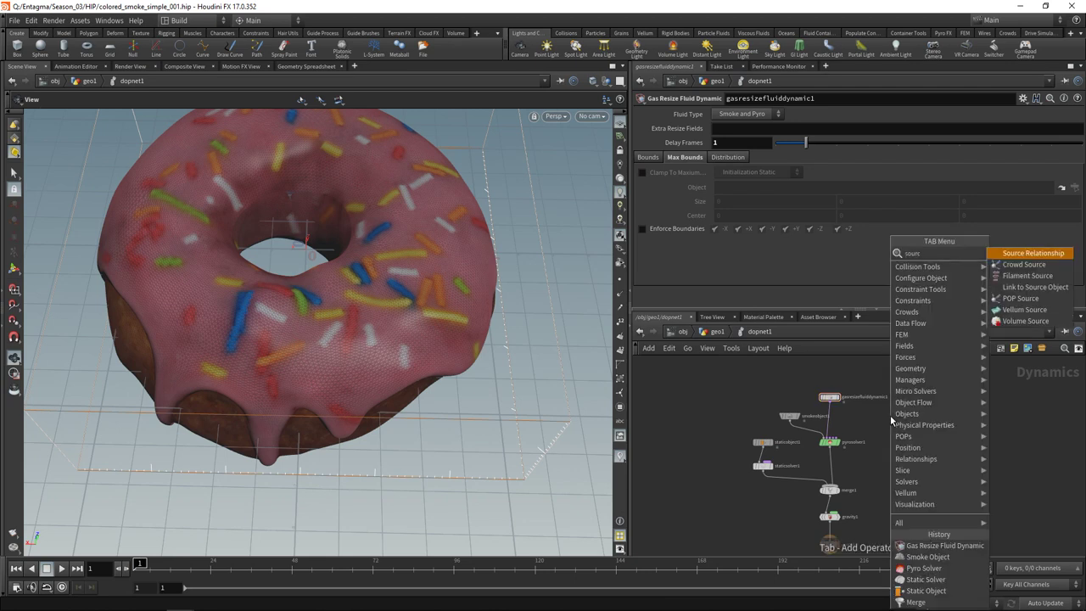
key(Down)
key(Down)
key(Down)
key(Down)
key(Down)
key(Down)
key(Return)
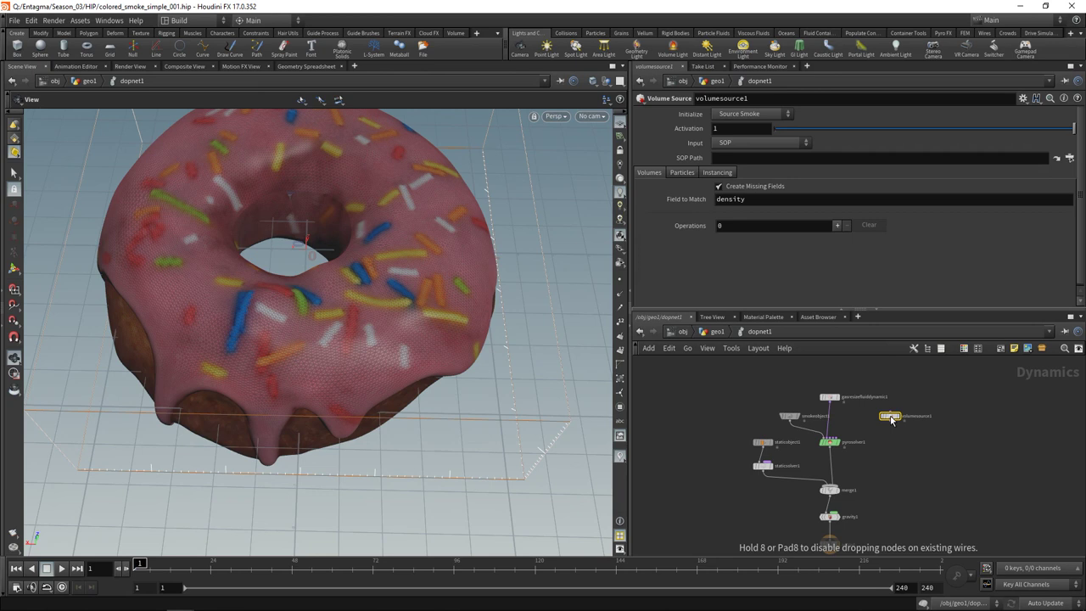
Step: Connect the Volume Source to the last input of the Pyro Solver
drag(890, 417, 875, 416)
scroll(891, 428, up, 3)
click(796, 444)
click(864, 416)
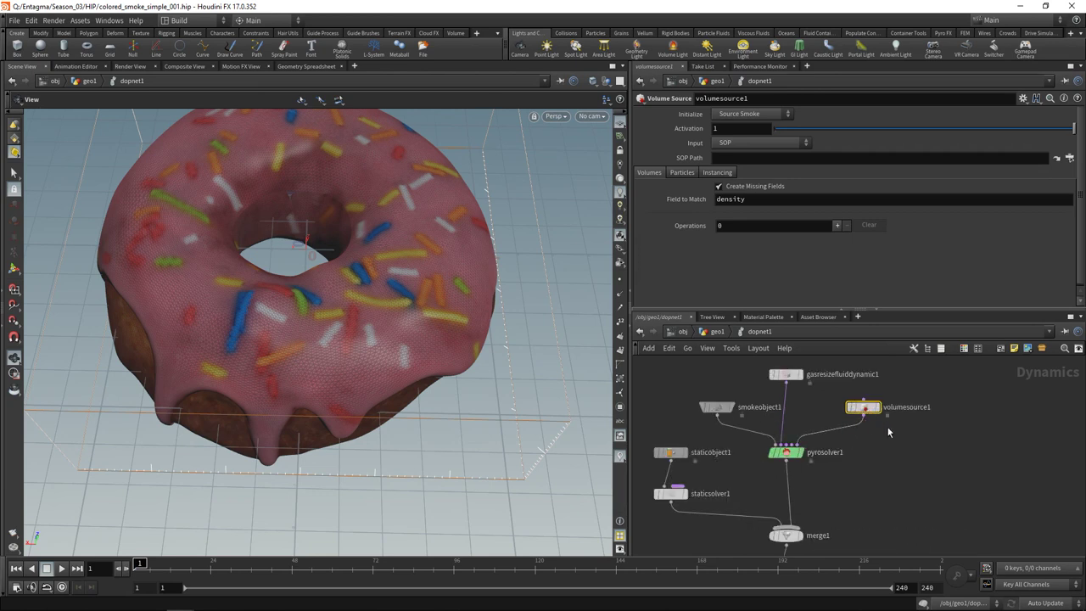
Step: Set the Volume Source's SOP path to /obj/geo1/Out_Emitter and its number of operations to 4
click(1070, 158)
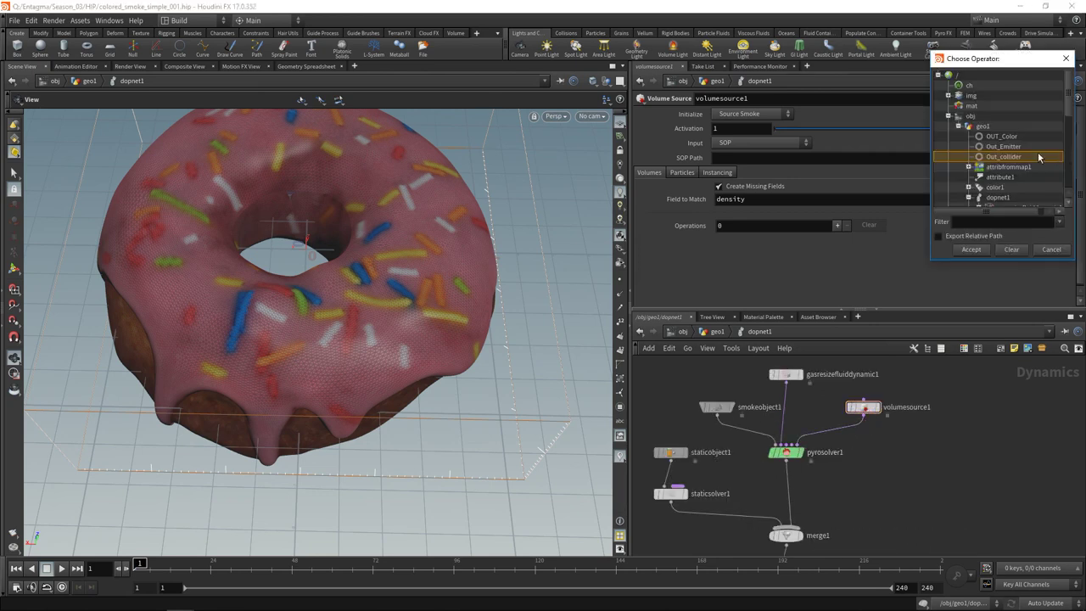
double_click(1014, 146)
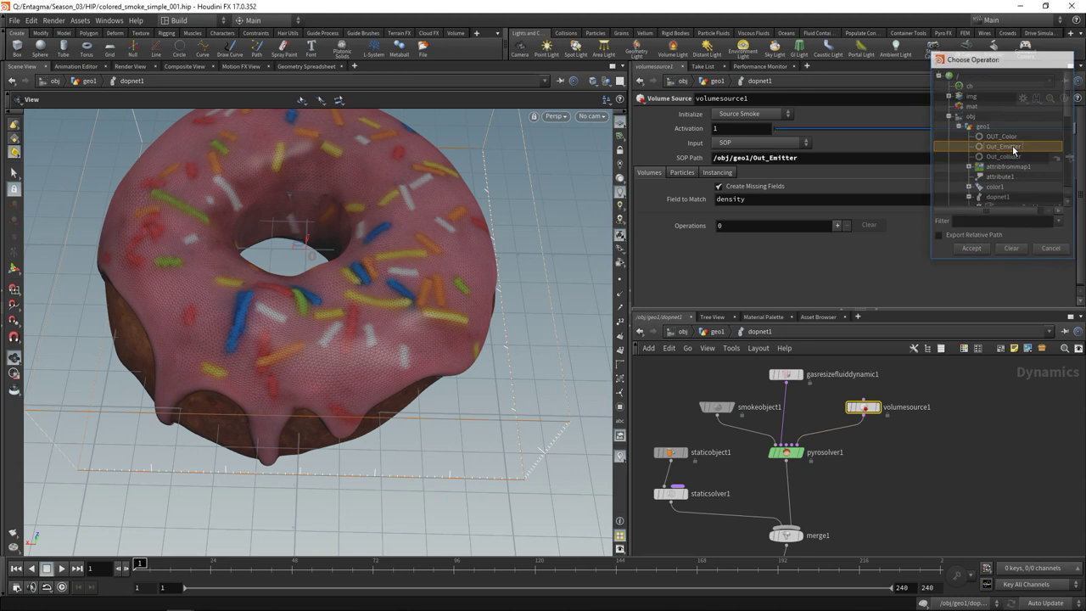
double_click(760, 228)
key(Return)
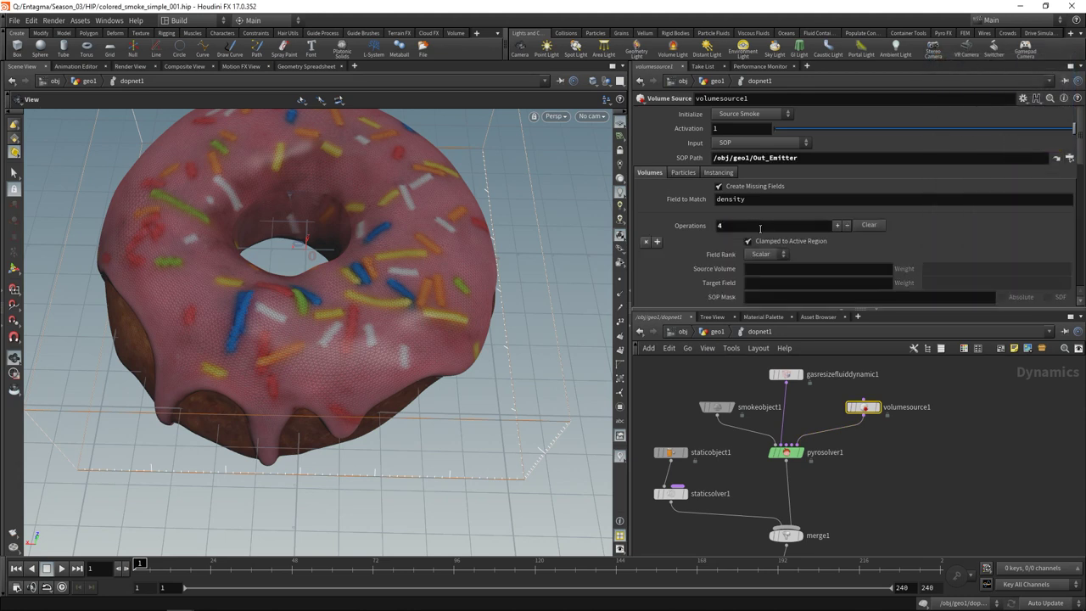
Step: Configure the first sourcing operation with field rank Vector, source volume v, target field vel and operation Copy
click(766, 254)
click(772, 268)
click(777, 270)
text(v)
click(777, 285)
text(ve)
scroll(849, 237, down, 2)
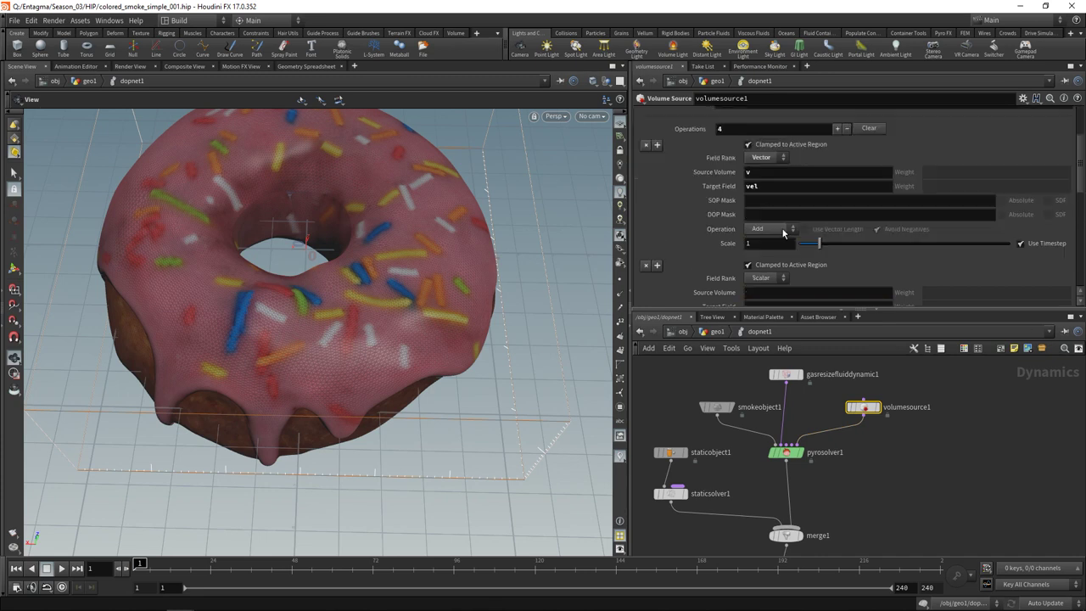
click(768, 229)
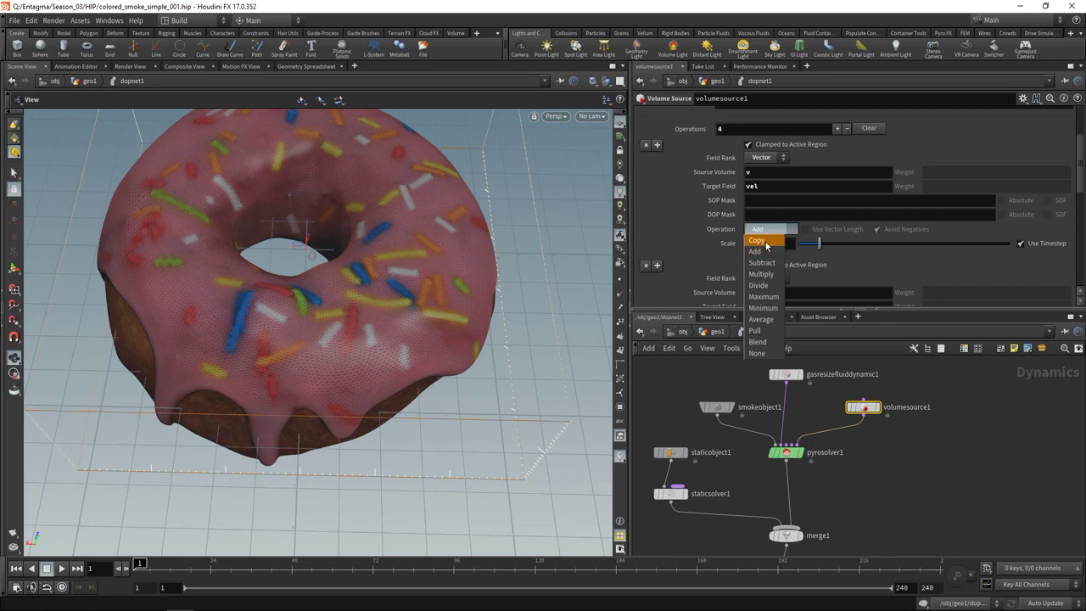
click(766, 241)
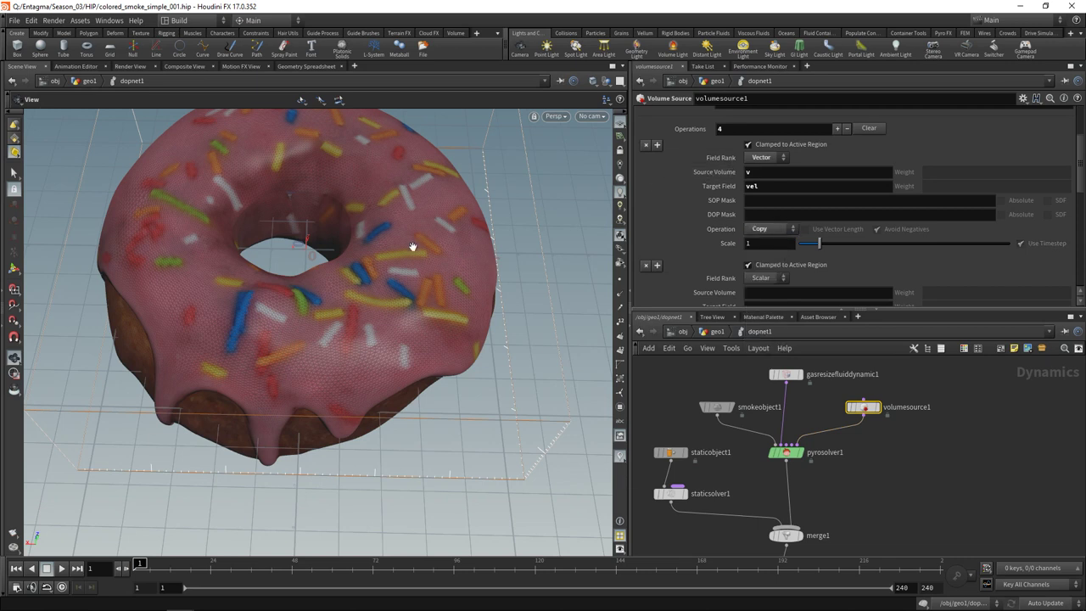
Step: Set the scale of the Volume Source's velocity operation to 50
click(785, 243)
text(50)
key(Return)
Step: Configure the second sourcing operation with field rank Vector, source volume Cd, target field Cd and operation Blend
scroll(1065, 189, down, 3)
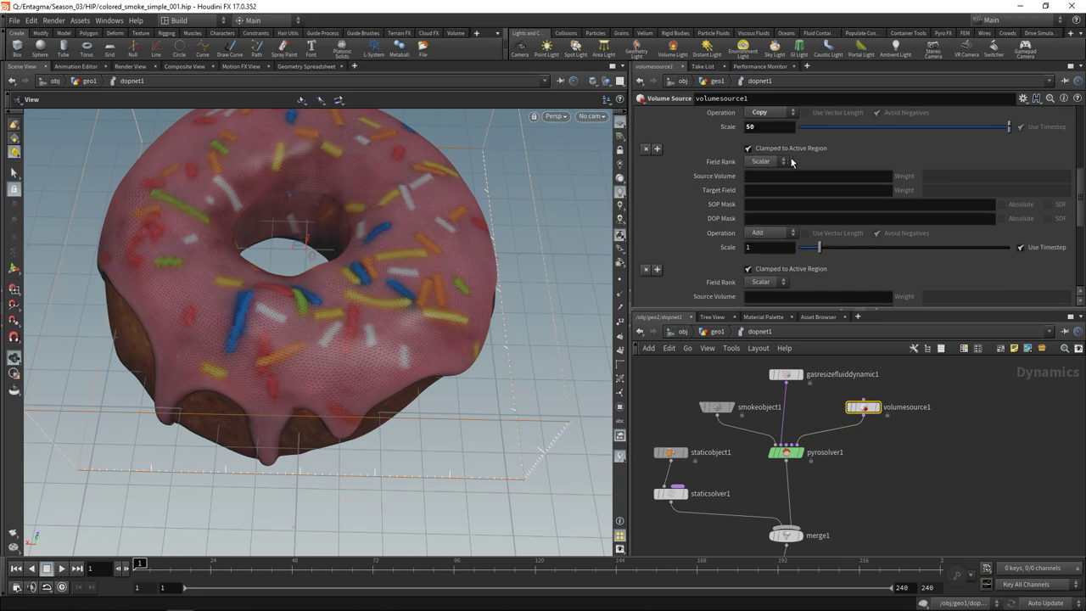
click(777, 161)
click(758, 184)
click(759, 177)
text(Cd)
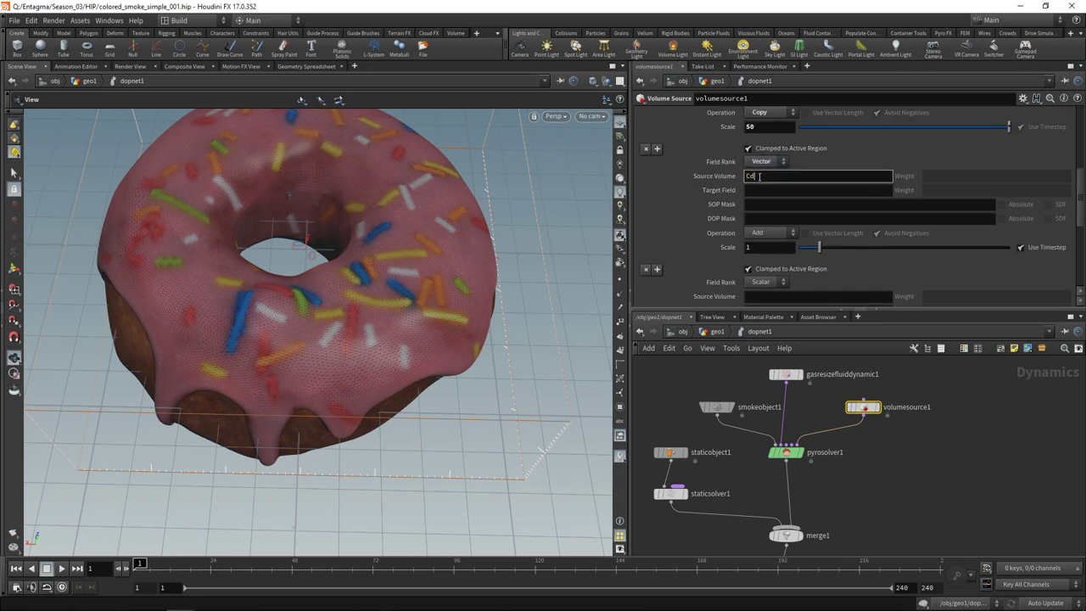
click(761, 190)
text(Cd)
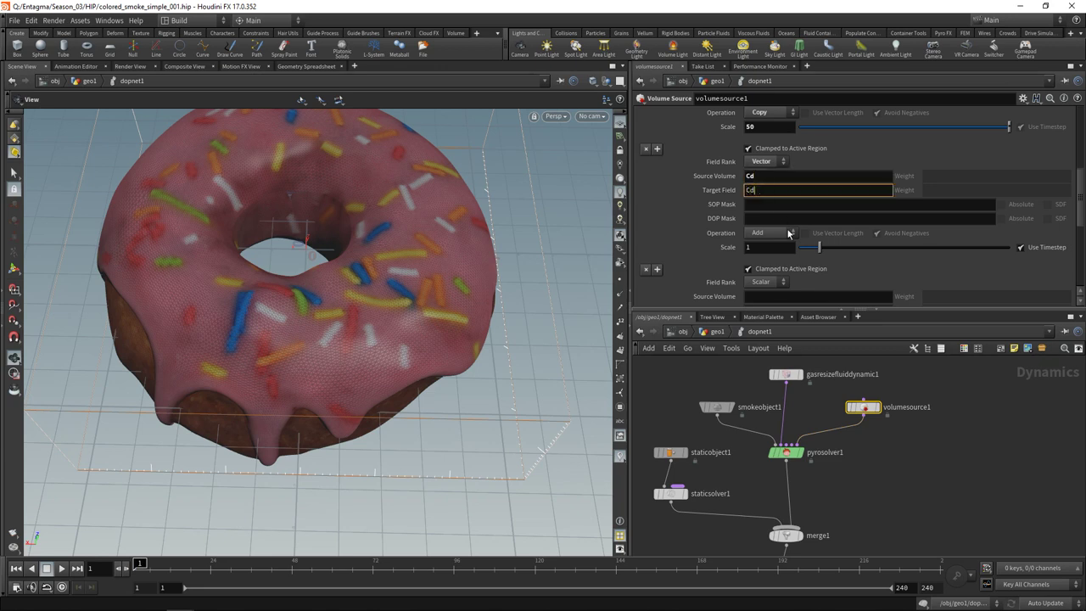
click(787, 233)
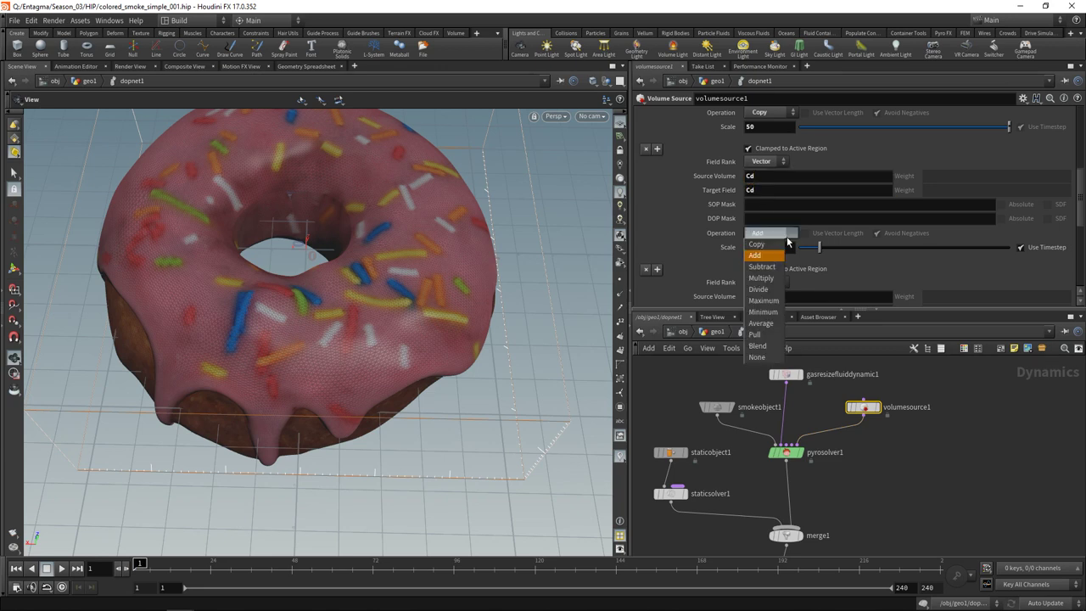
click(758, 346)
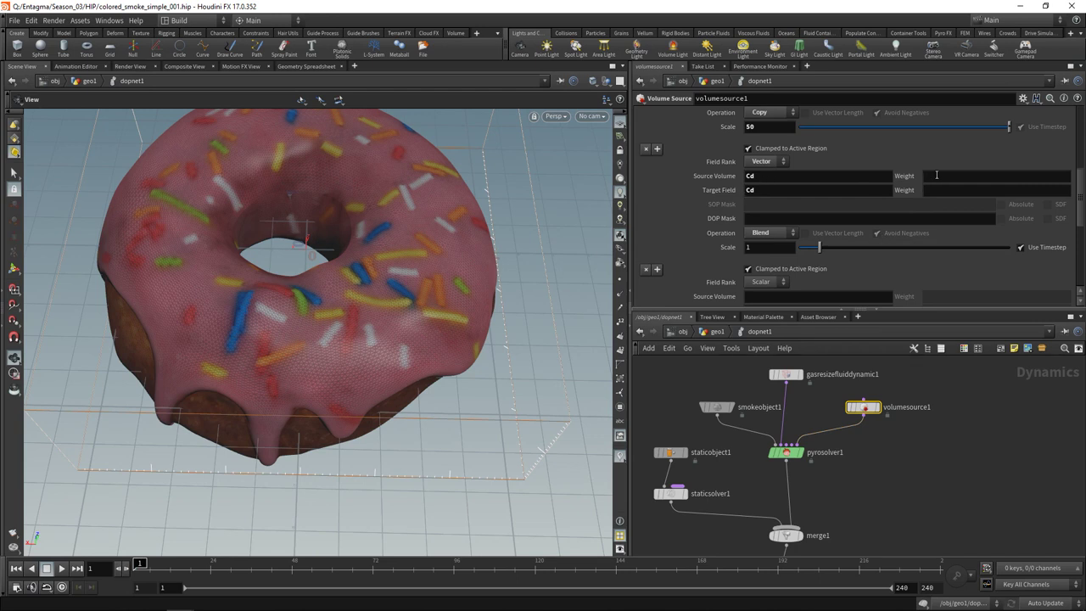
Step: Weight the Cd operation's source volume by density and its target field by Alpha
click(937, 175)
text(den)
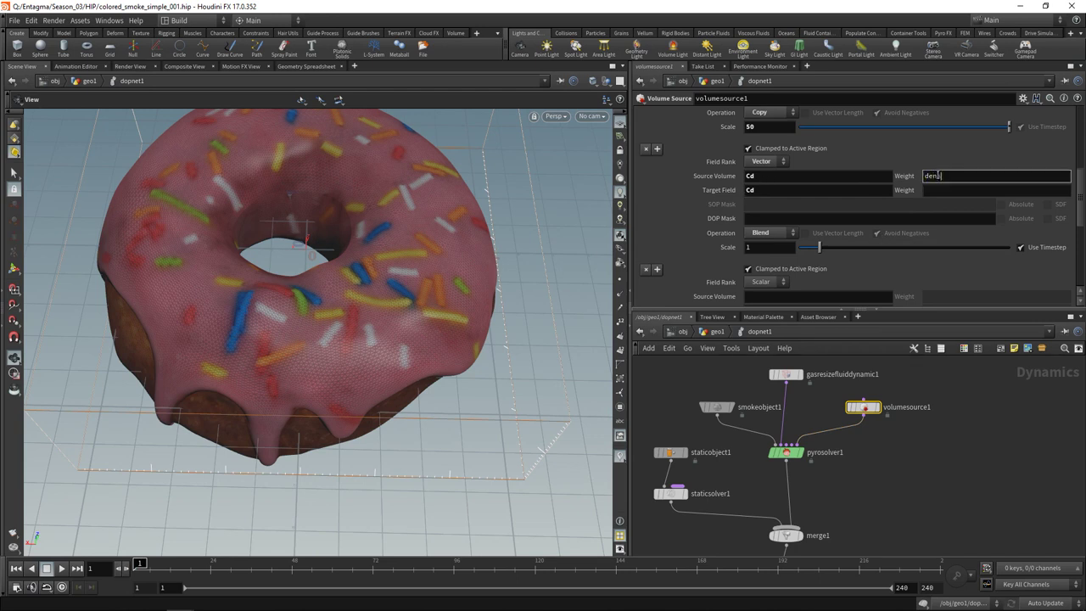
text(sity)
click(938, 191)
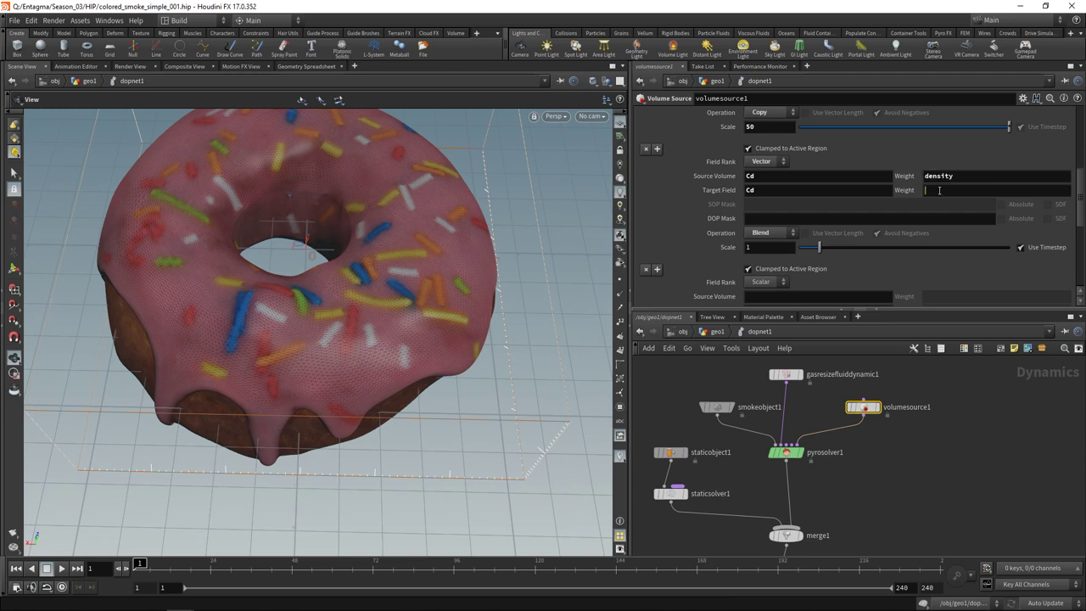
text(Alpha)
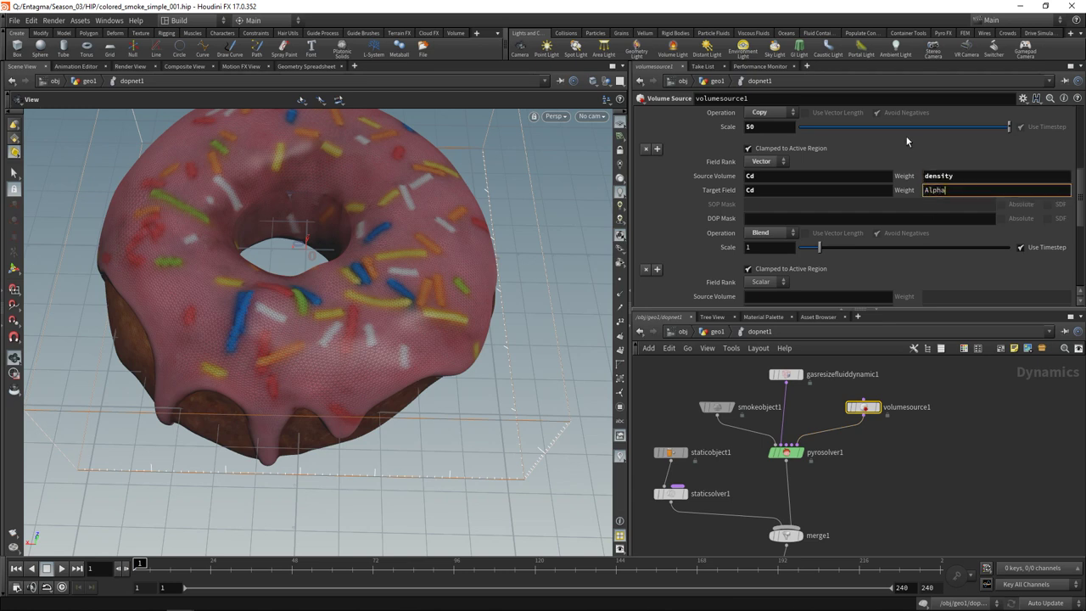
Step: Set the third sourcing operation's source volume and target field both to density
scroll(823, 141, down, 3)
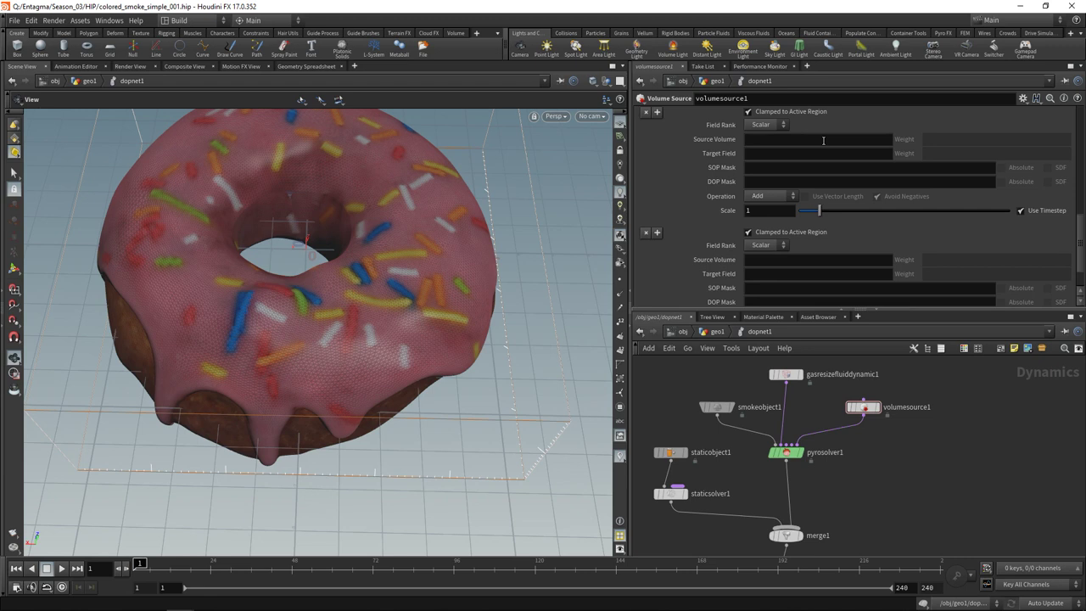
click(788, 140)
text(dens)
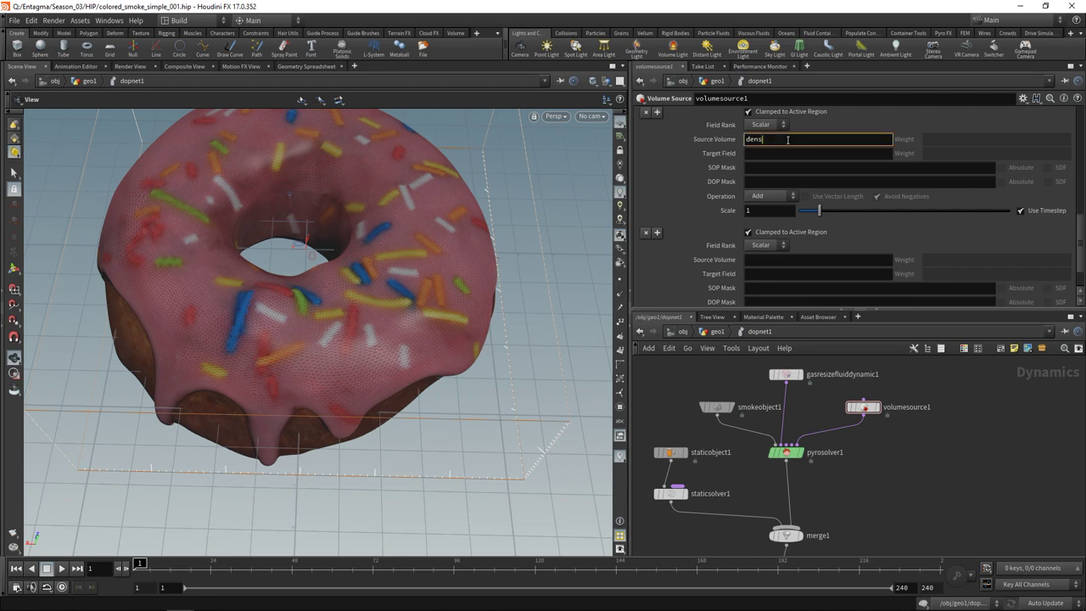
text(ity)
key(Tab)
text(density)
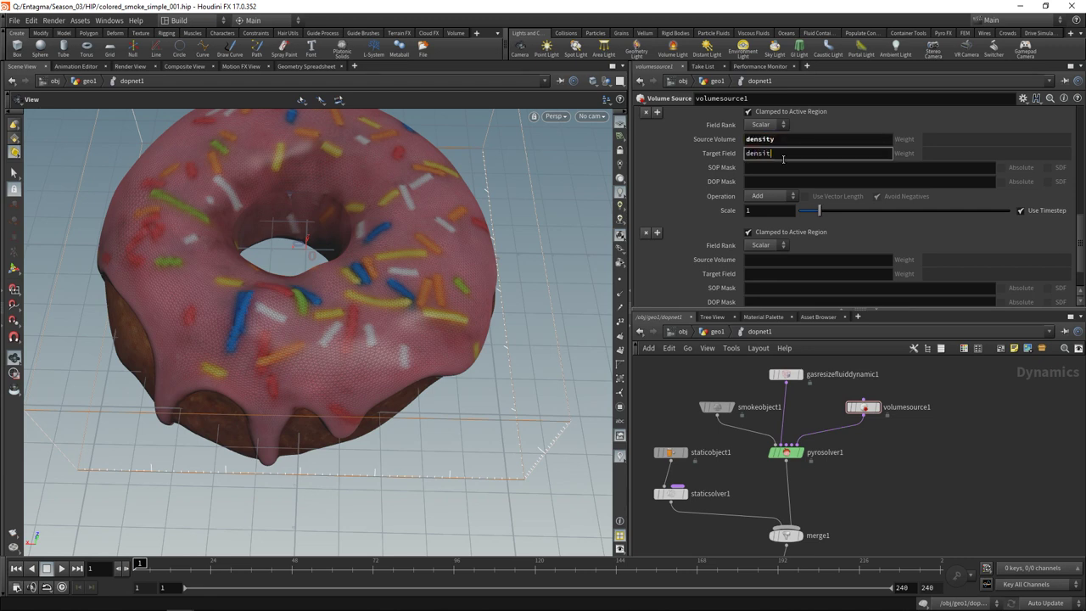
Step: Set the fourth sourcing operation's source volume to density and its target field to temperature
click(804, 260)
click(803, 274)
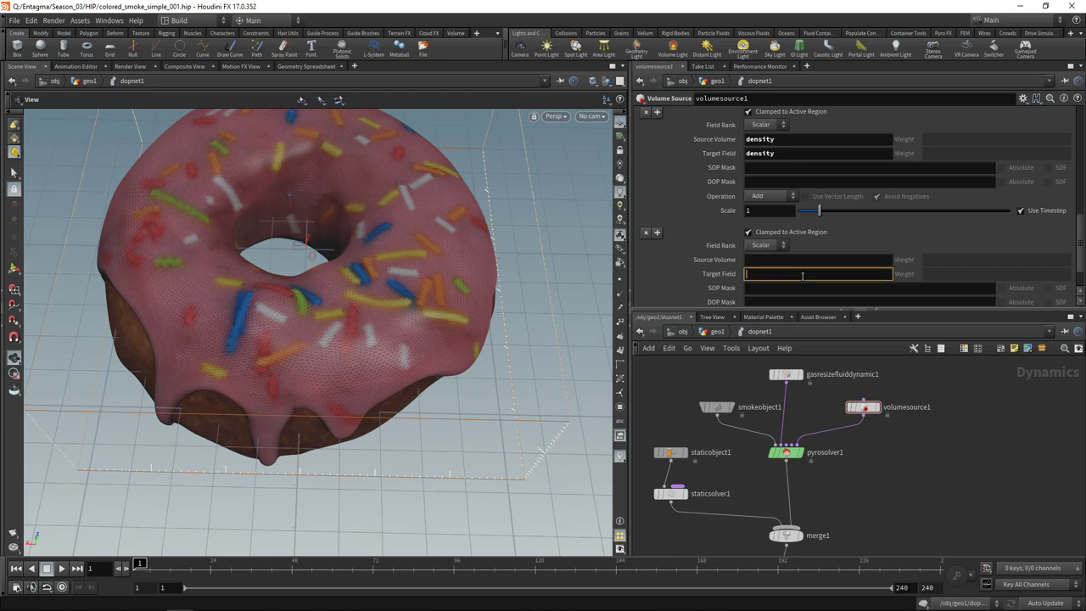
text(temperature)
click(795, 260)
text(deni)
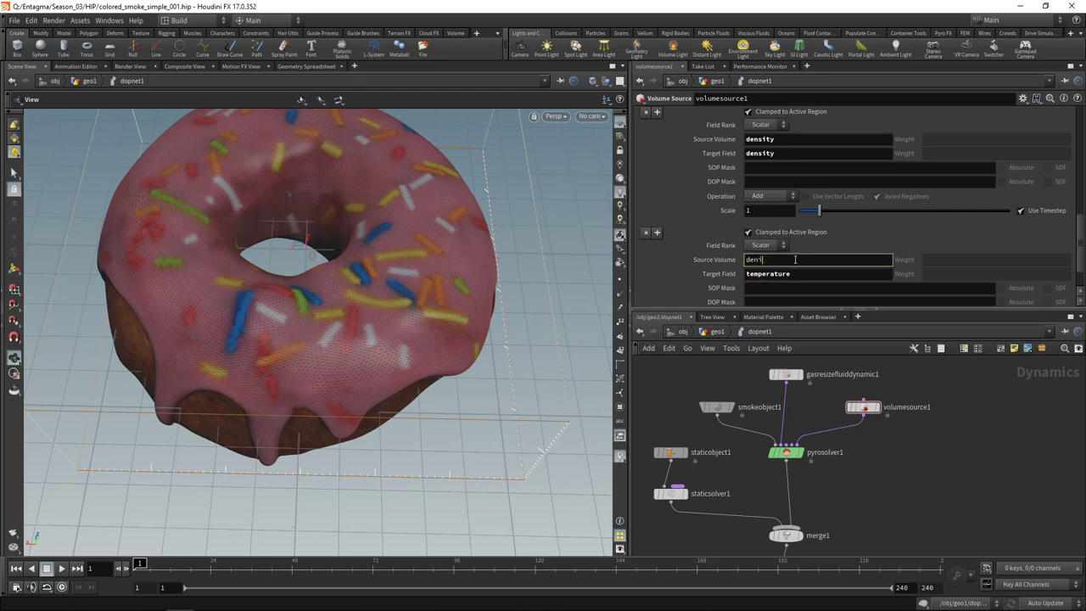
key(BackSpace)
text(sity)
Step: Set the scale of the density-to-density sourcing operation to 10
scroll(1071, 245, down, 3)
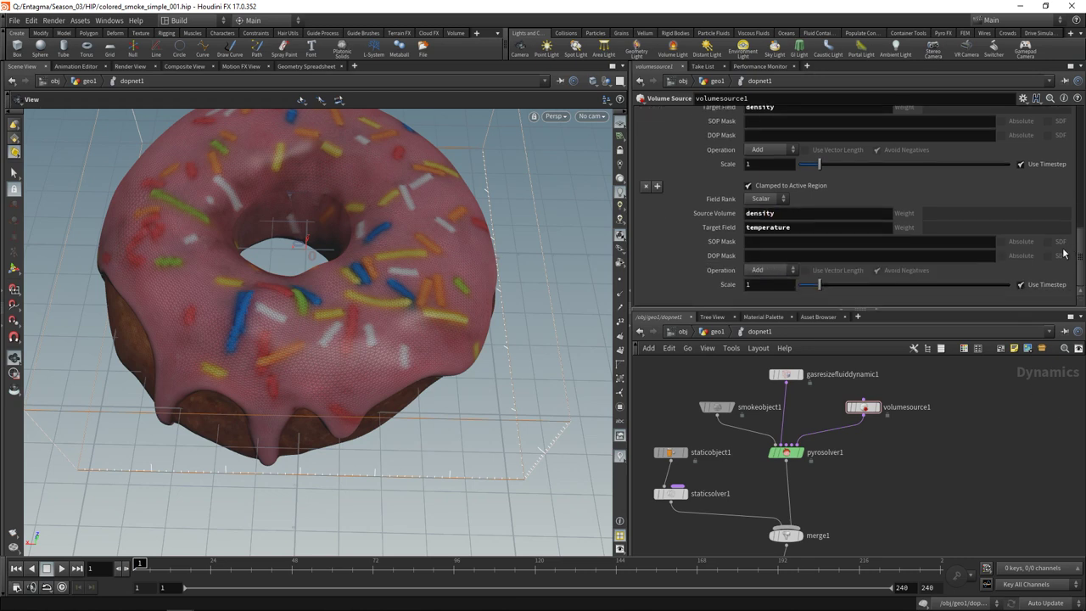
scroll(1064, 253, up, 3)
click(765, 213)
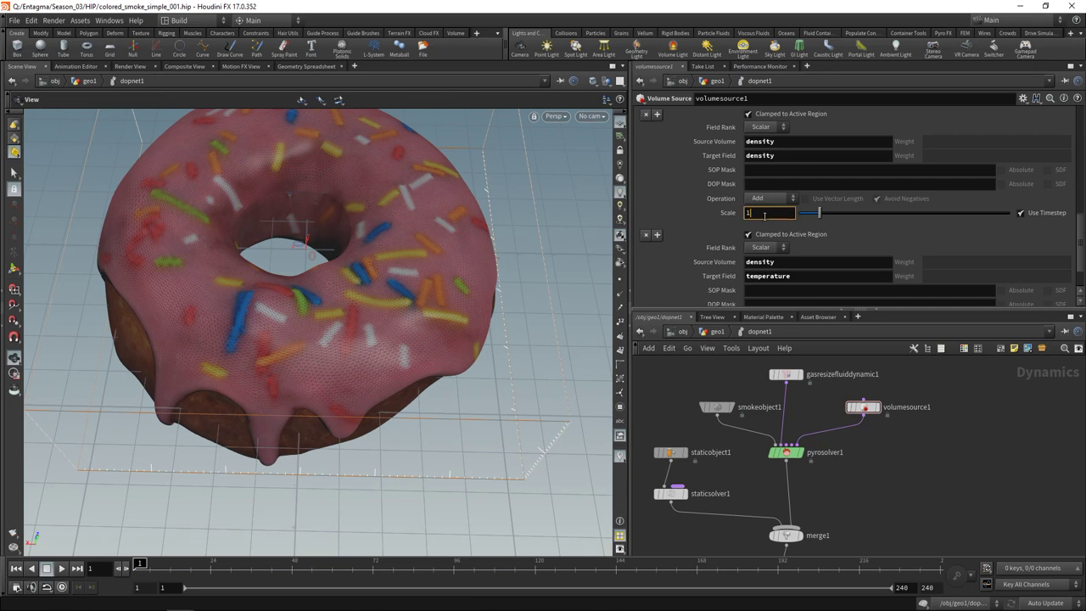
key(Return)
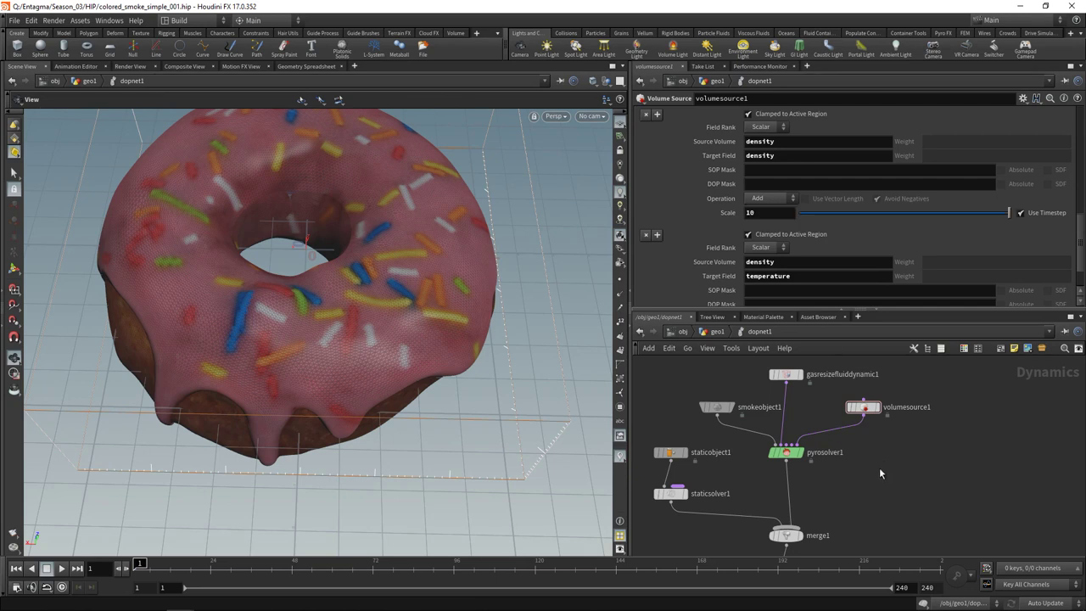
Step: Turn off Display Geometry on the Static Object and save the scene file
middle_drag(879, 471, 913, 390)
click(704, 371)
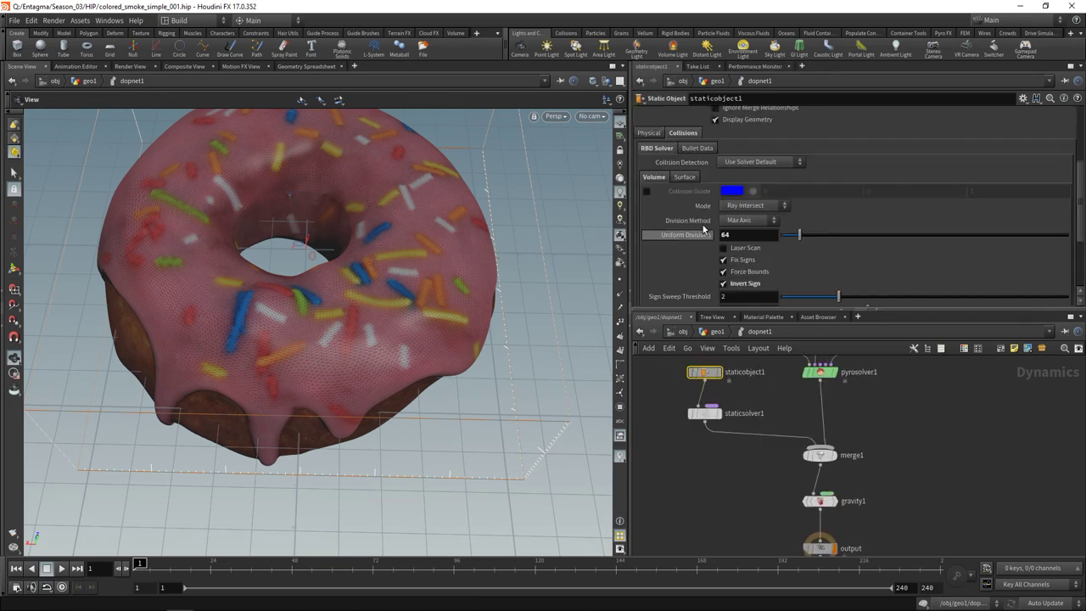
click(715, 119)
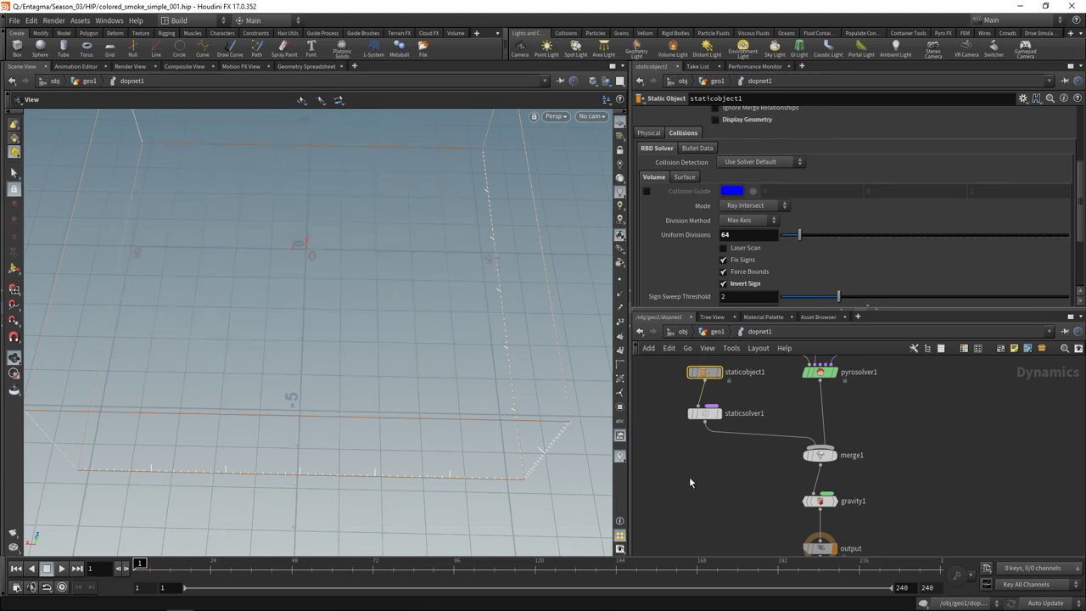
key(ctrl+s)
middle_drag(722, 520, 718, 478)
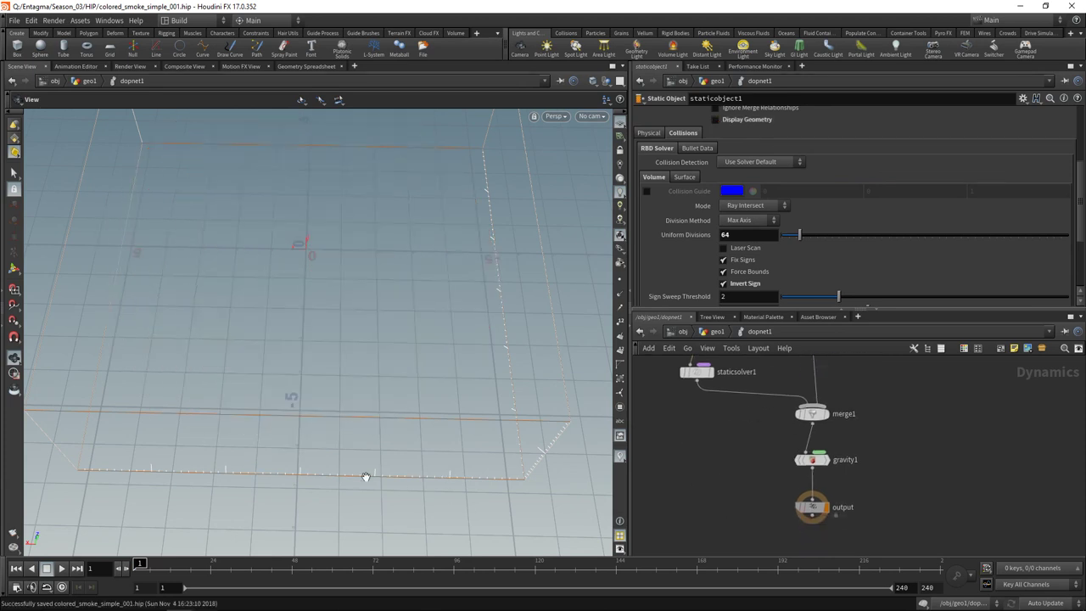
Step: Play the simulation, inspect the smoke from several angles and return to the first frame
click(61, 568)
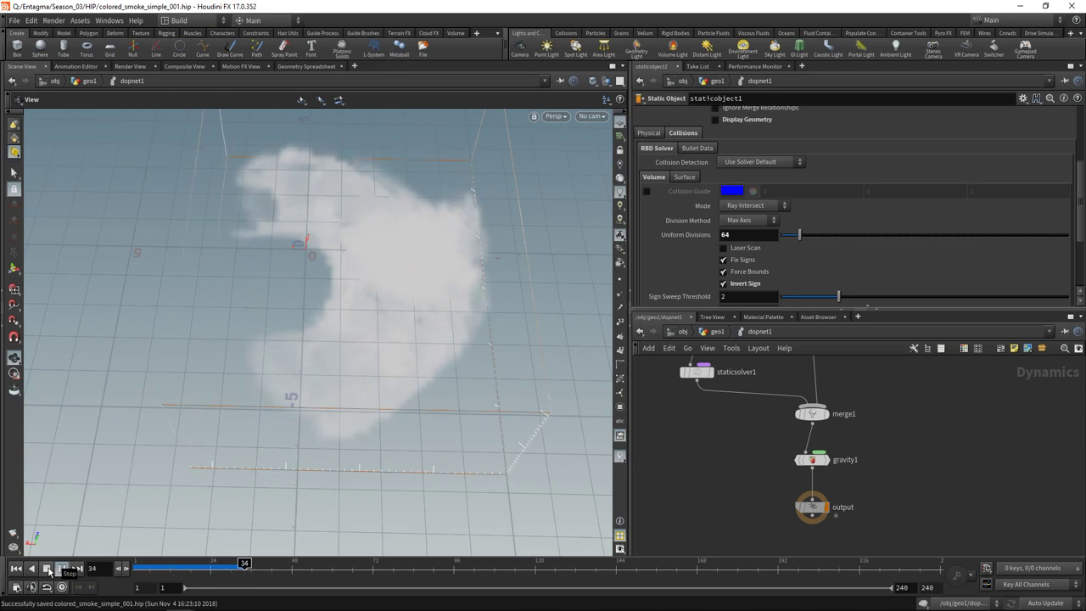
click(48, 570)
drag(245, 414, 298, 356)
middle_drag(337, 370, 343, 313)
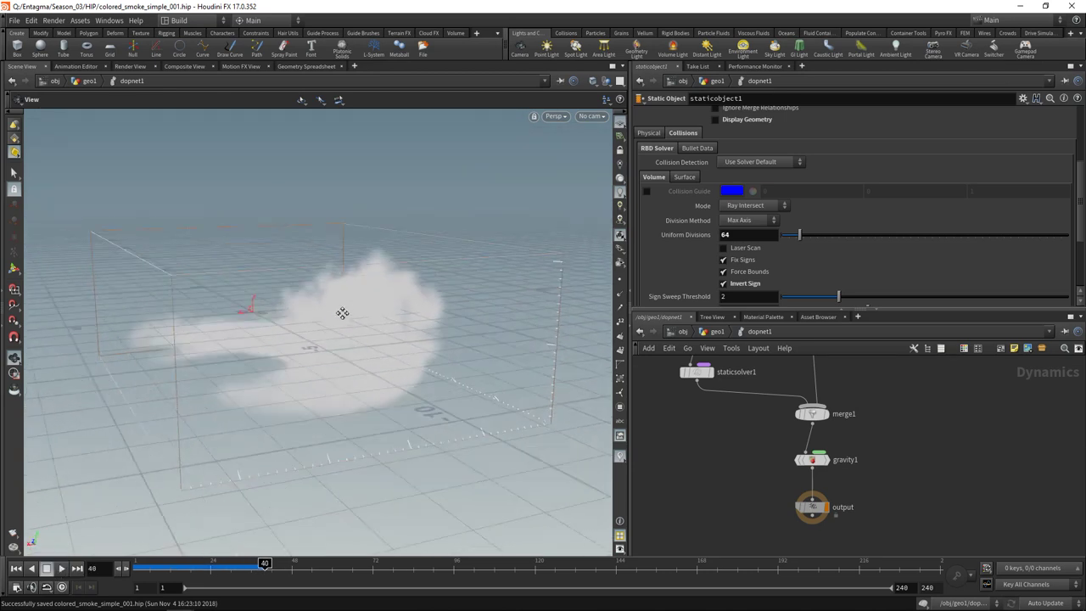
mouse_move(342, 313)
mouse_down()
mouse_move(344, 298)
mouse_move(354, 306)
mouse_up()
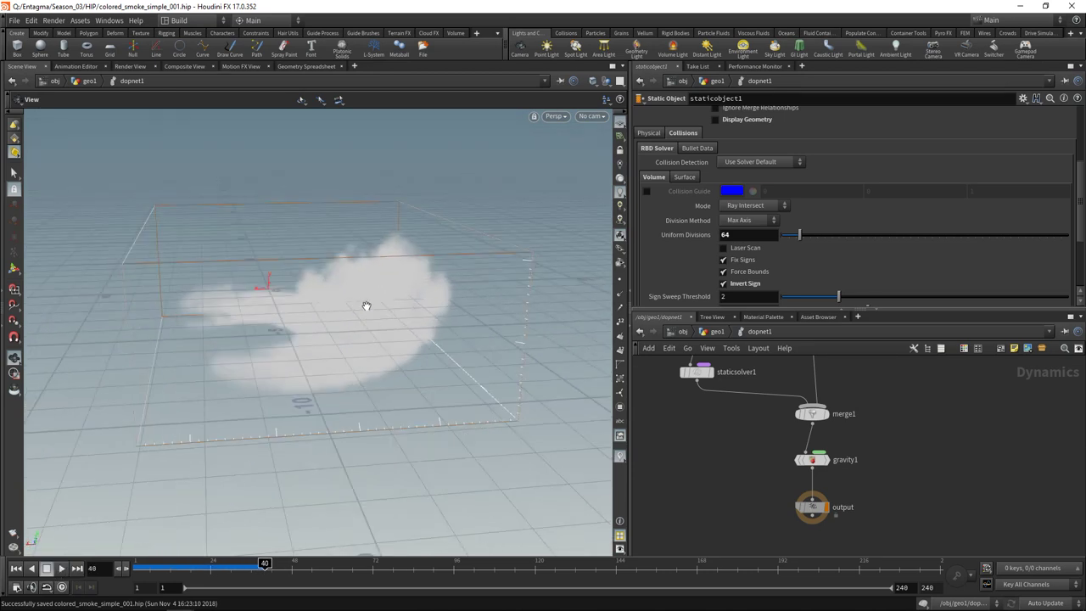
drag(262, 378, 327, 334)
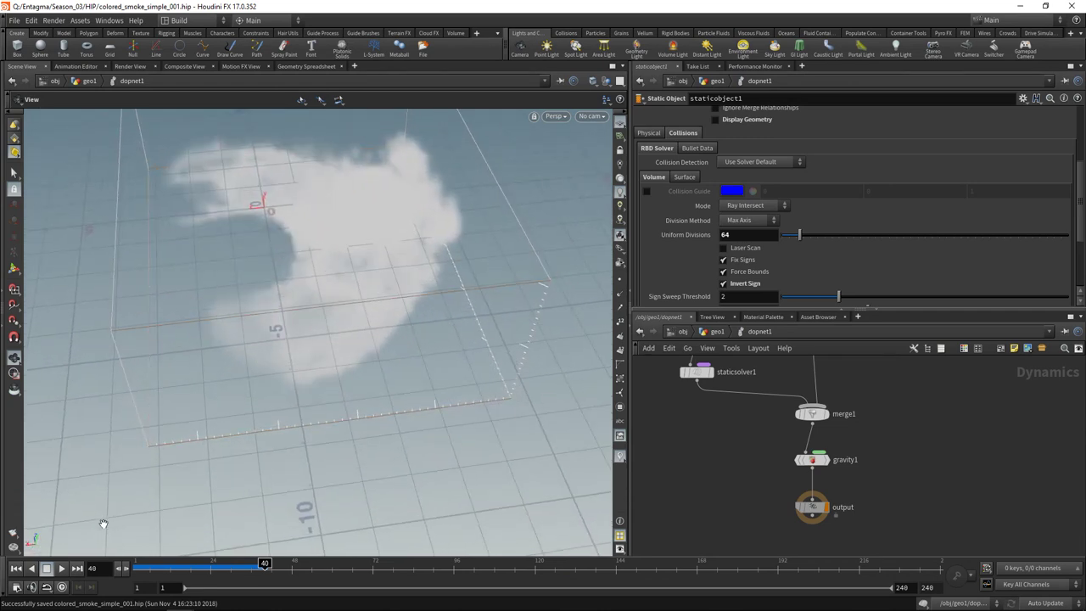
click(15, 567)
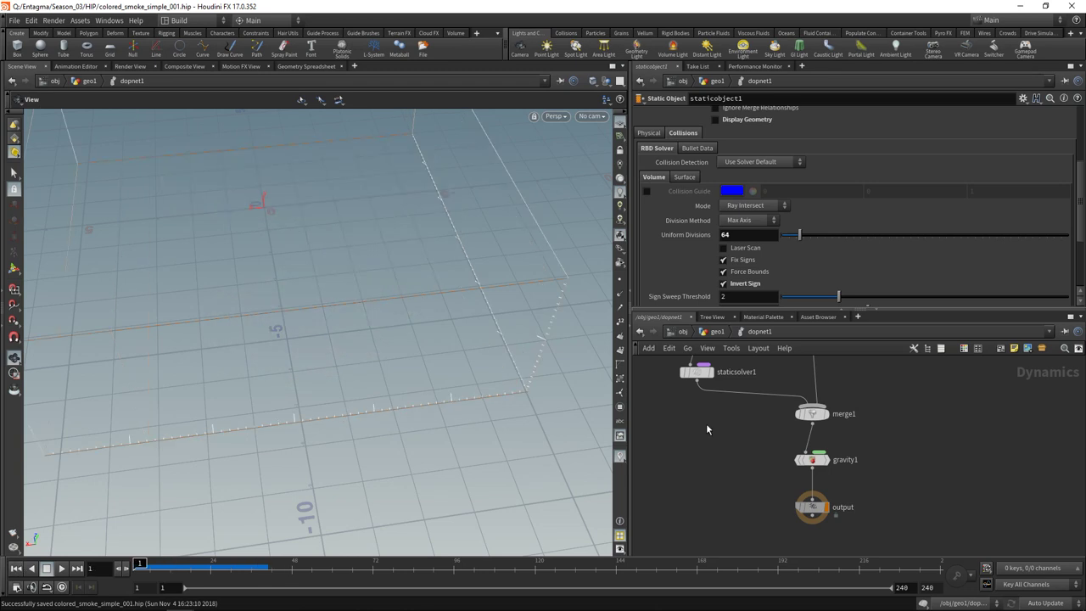
Step: Set the Smoke Object's division size to 0.1 and play the simulation to check the smoke detail
middle_drag(707, 424, 711, 495)
middle_drag(735, 392, 739, 462)
drag(717, 403, 758, 434)
click(731, 159)
key(BackSpace)
text(2)
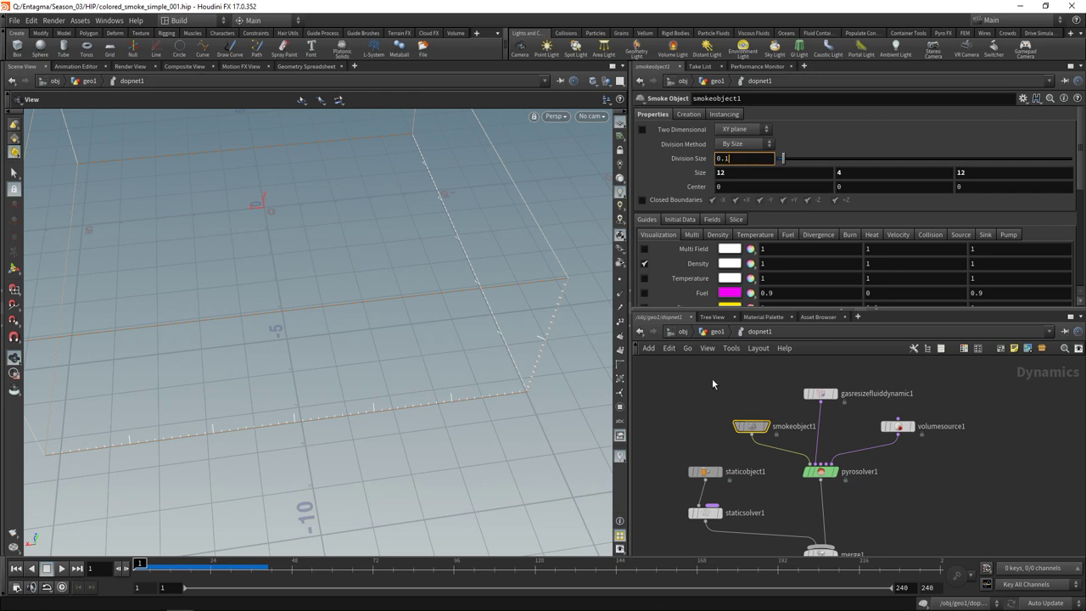
key(Return)
click(66, 570)
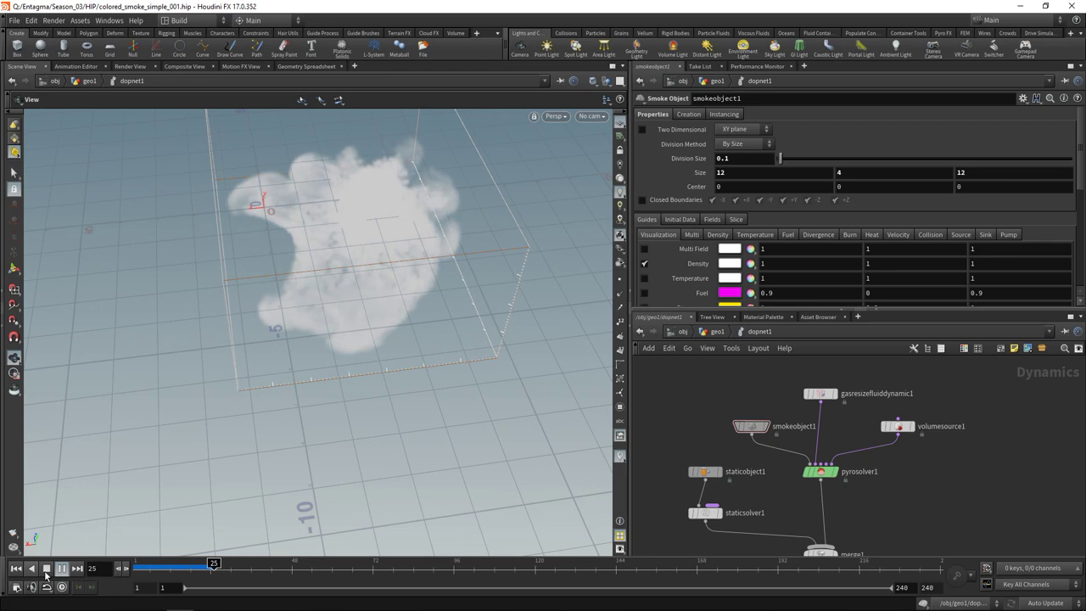
click(47, 569)
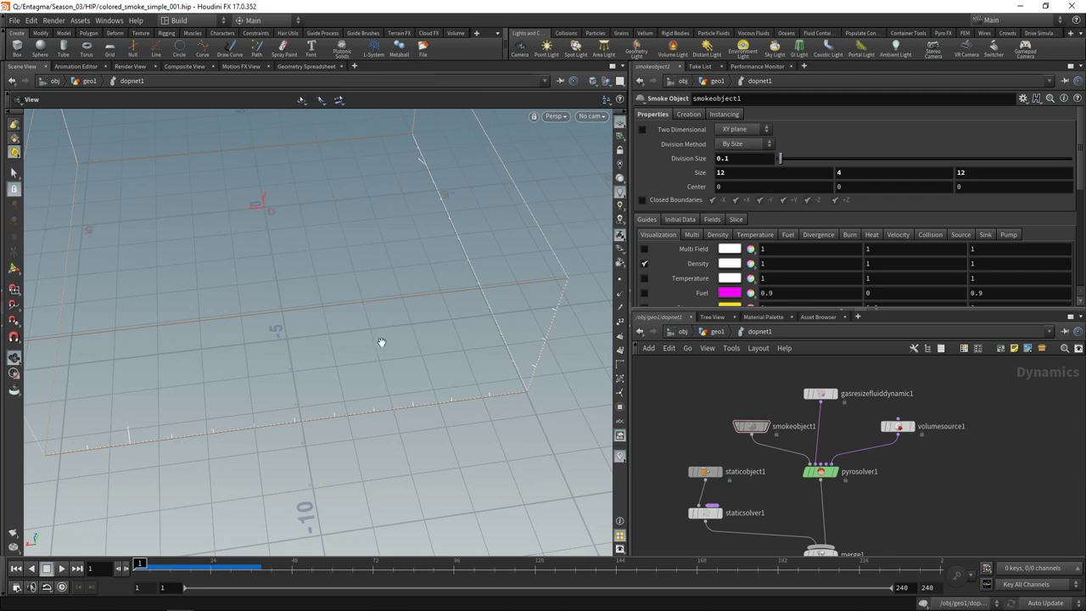
Step: Insert a Merge node on the wire between the Volume Source and the Pyro Solver
drag(900, 427, 896, 415)
key(Tab)
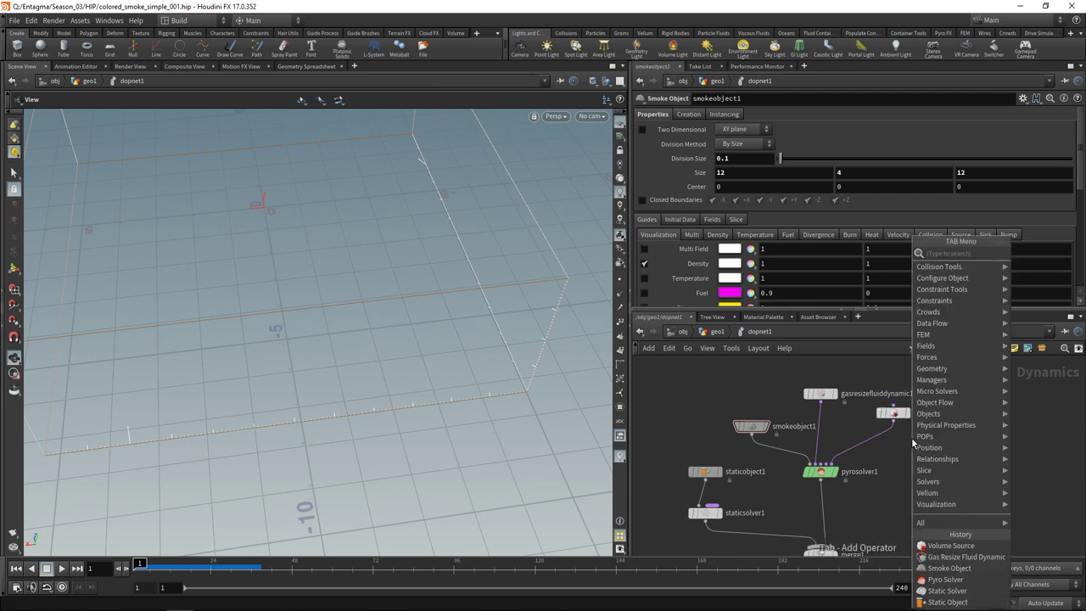
text(mer)
key(Return)
click(881, 444)
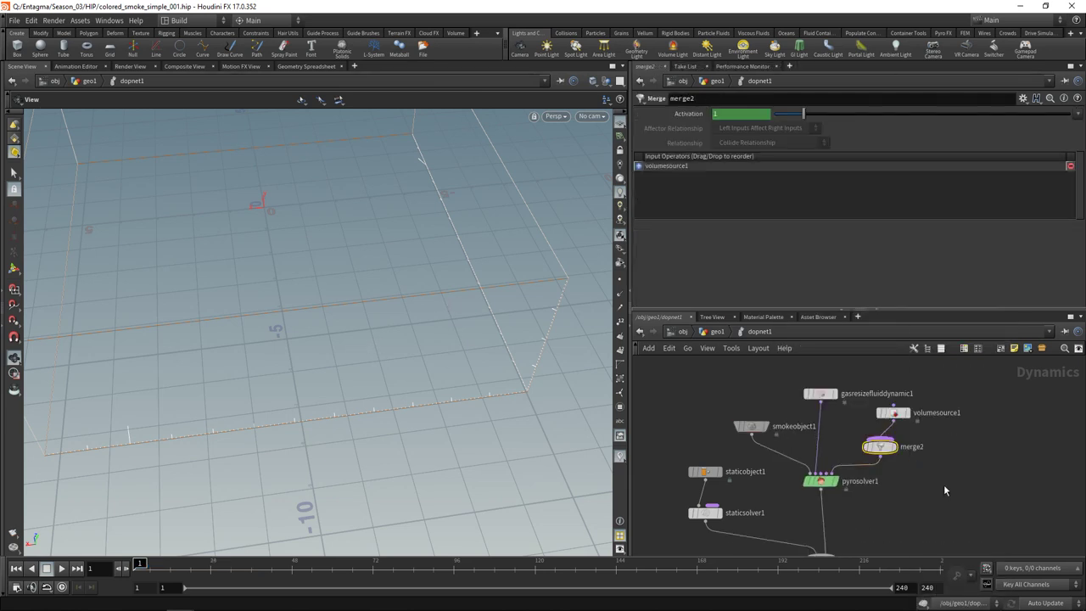
Step: Add a second Volume Source node beside the new Merge node and rename it volumesource_color
key(Tab)
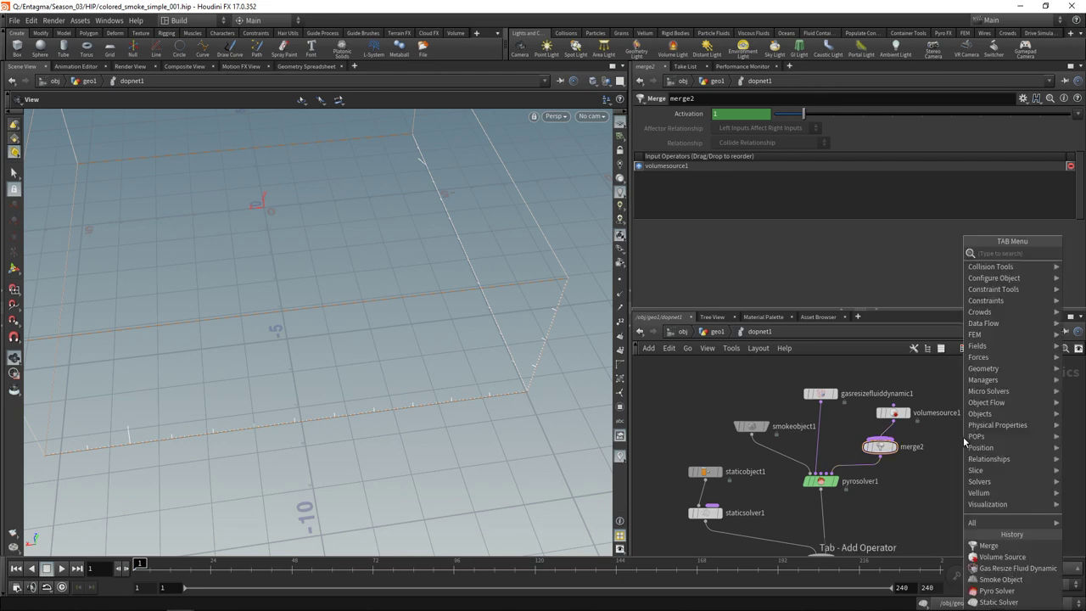
text(vol)
key(Return)
click(964, 438)
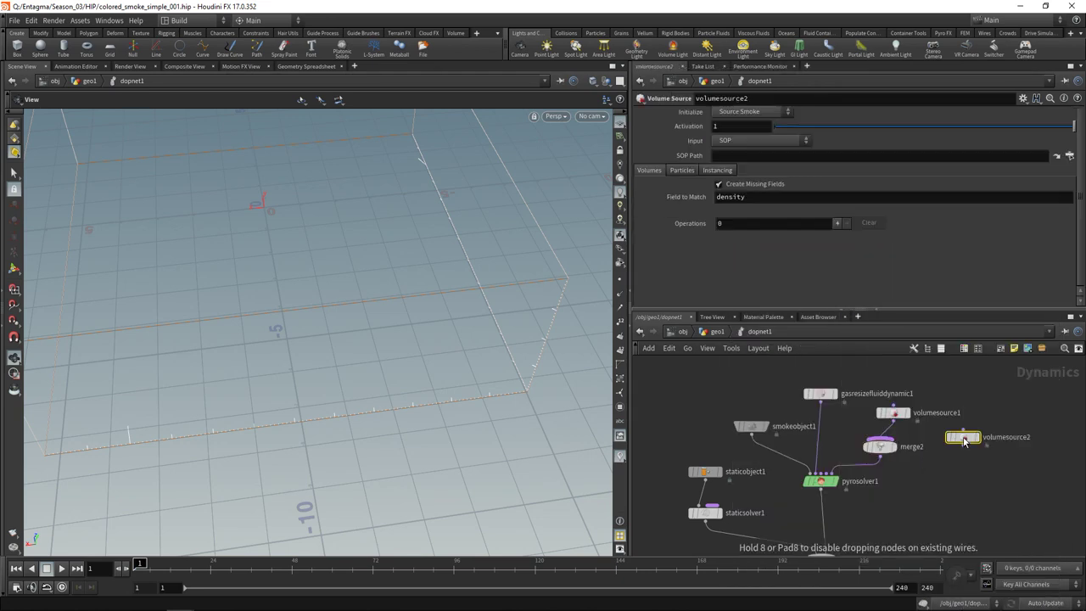
click(1019, 437)
click(1041, 435)
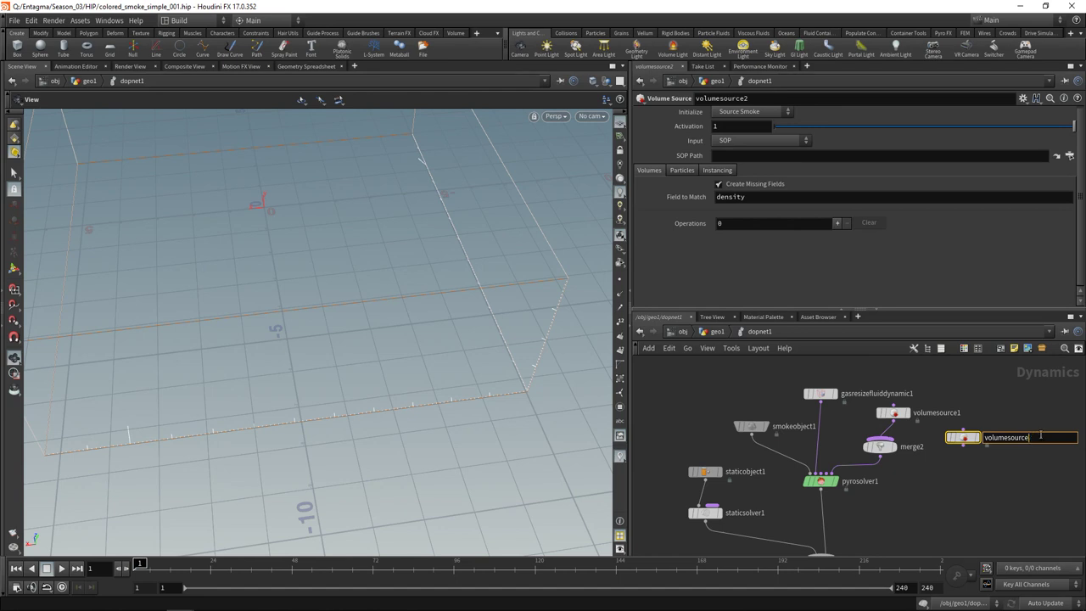
text(_color)
key(Return)
Step: Connect volumesource_color to the new Merge node and align volumesource1 directly above that Merge
drag(965, 437, 1006, 412)
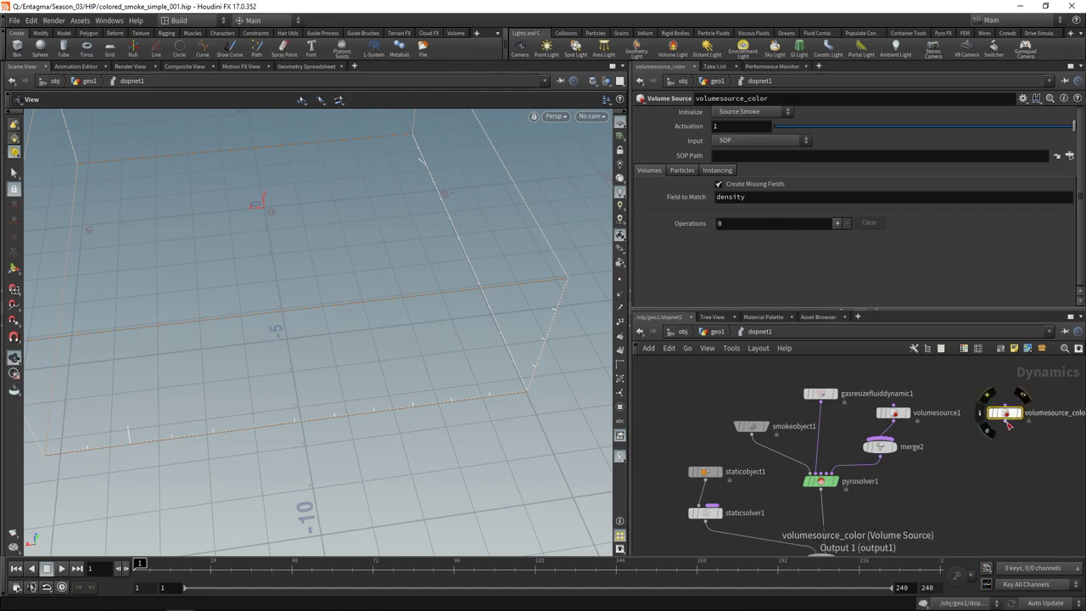
click(1005, 421)
click(886, 439)
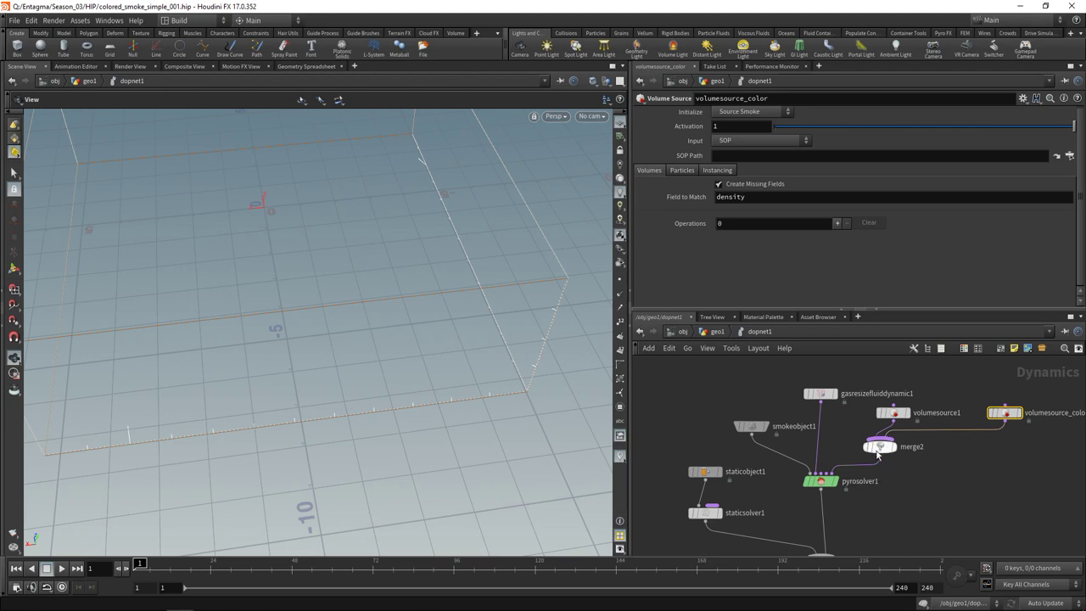
click(894, 418)
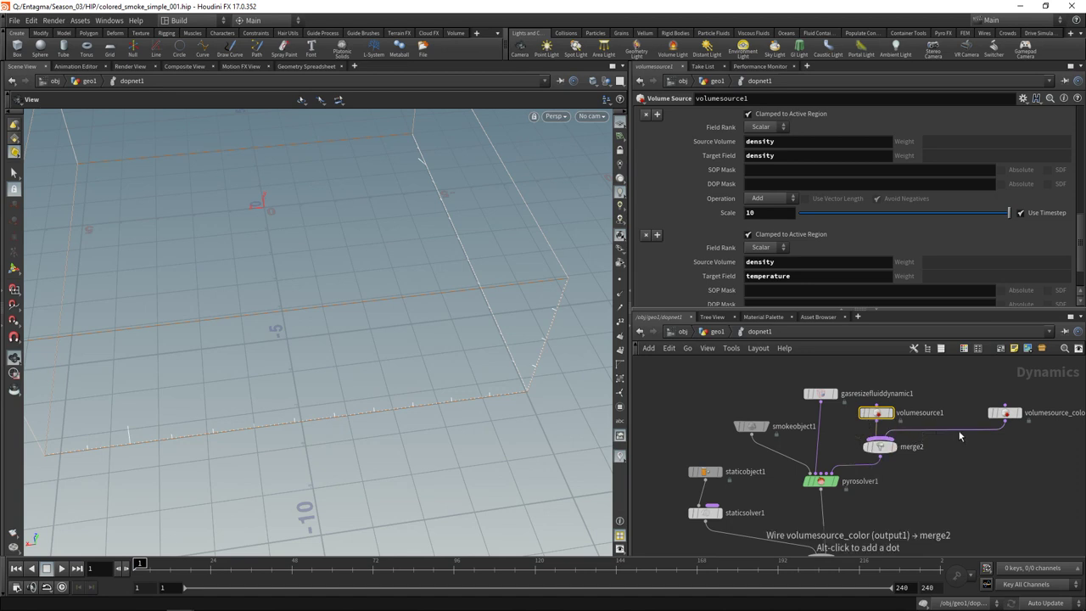
Step: Move volumesource_color slightly closer to volumesource1 and set its number of operations to 1
drag(1008, 417, 991, 417)
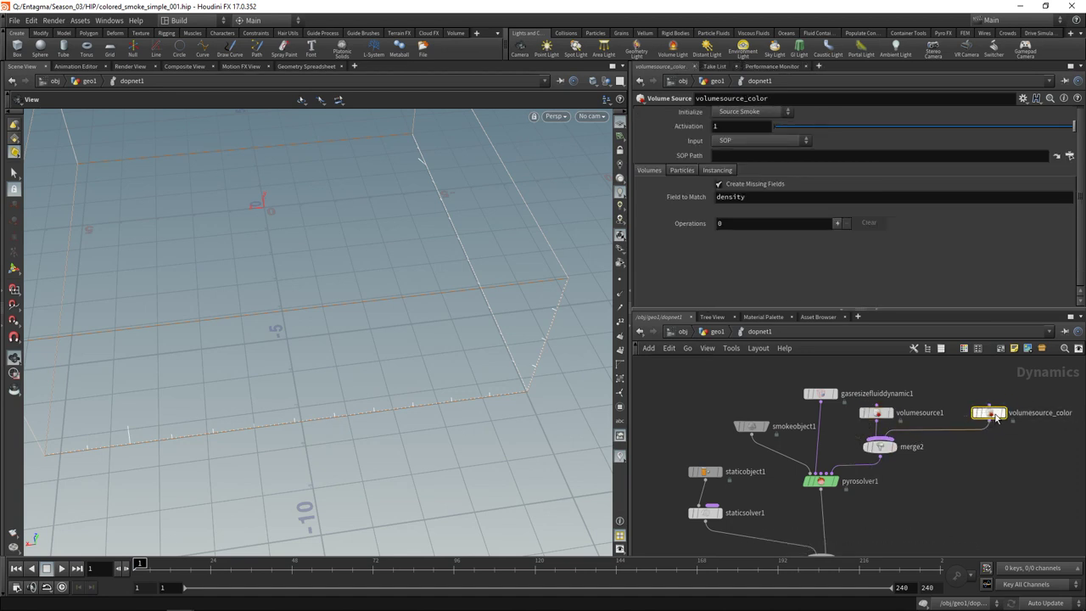
click(736, 225)
text(1)
key(Return)
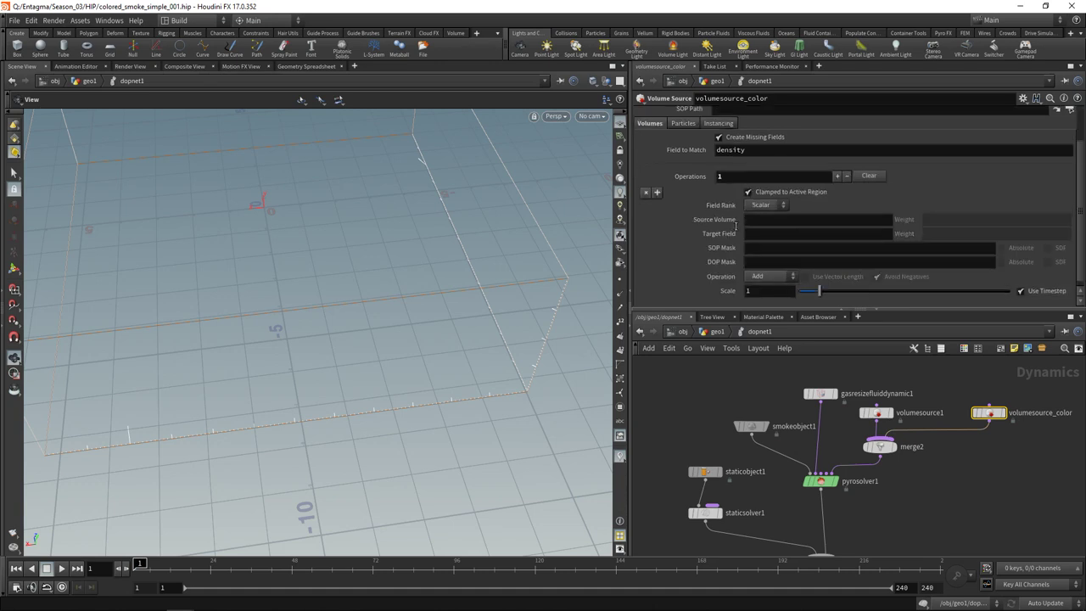
Step: Set the volumesource_color operation's field rank to Vector, with Cd as both source volume and target field
click(758, 206)
click(766, 222)
click(765, 218)
text(Cd)
click(762, 236)
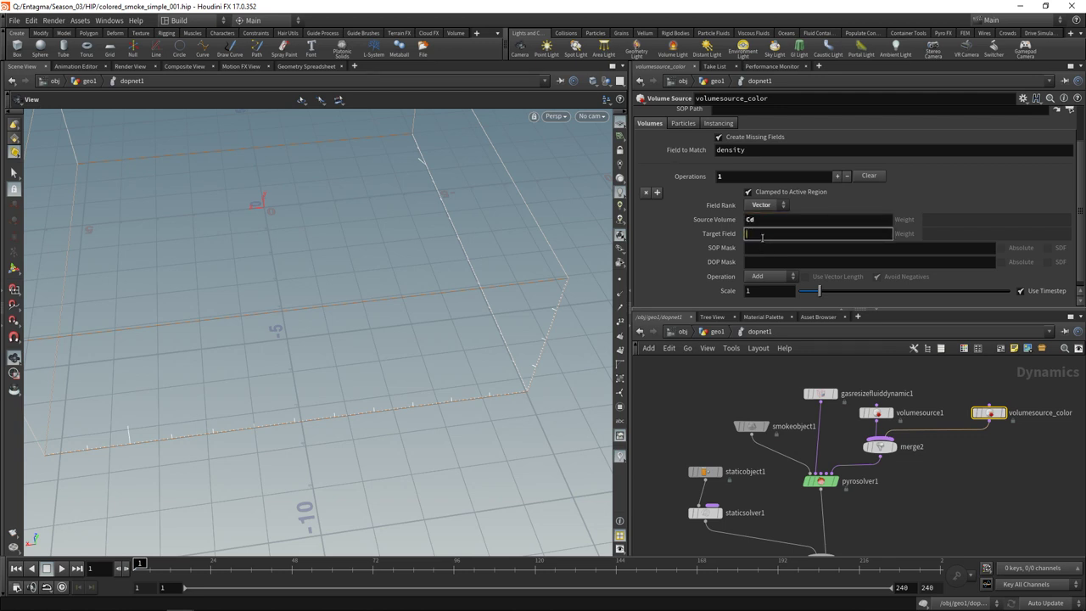
text(Cd)
Step: Set the colour operation to Blend, with density as the source weight and Alpha as the target weight
click(768, 277)
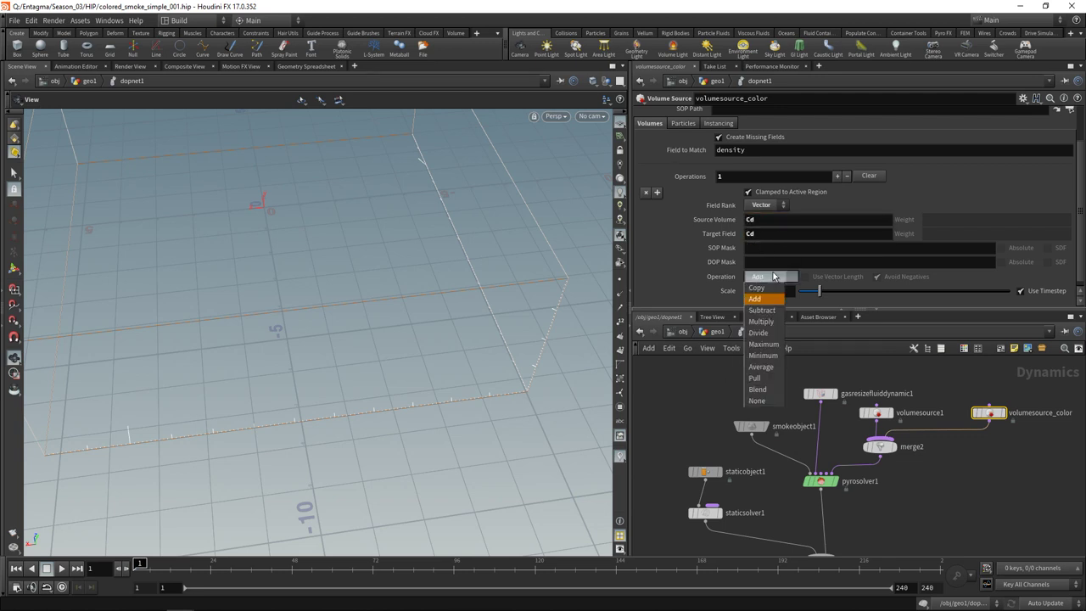
click(764, 377)
click(931, 221)
text(d)
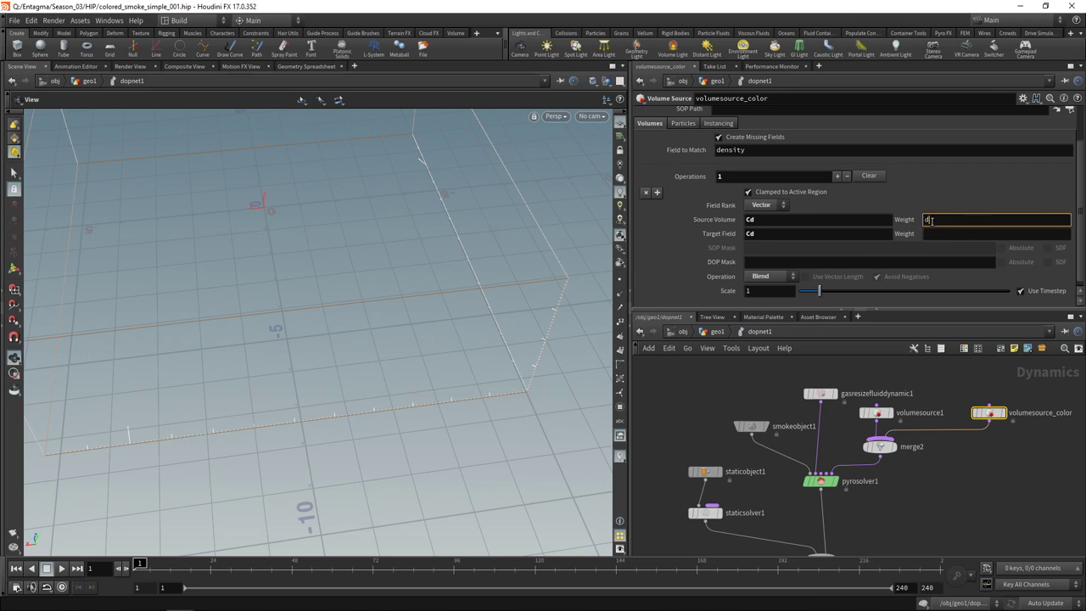
text(ensity)
key(Tab)
key(Tab)
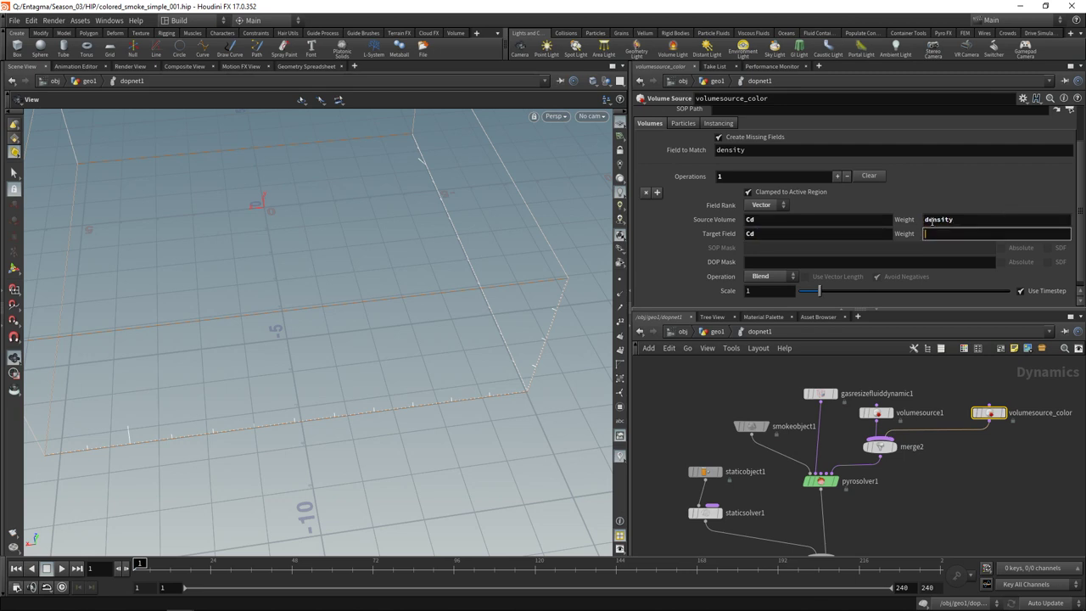
text(Alpha)
Step: Play the smoke simulation to about frame 26 and stop it
click(988, 511)
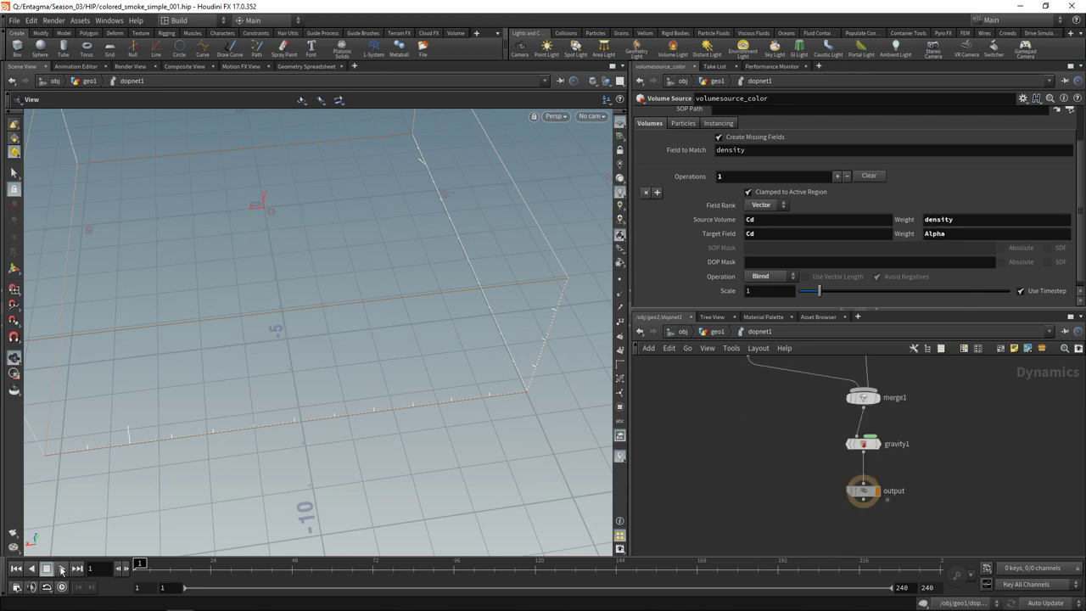
click(61, 569)
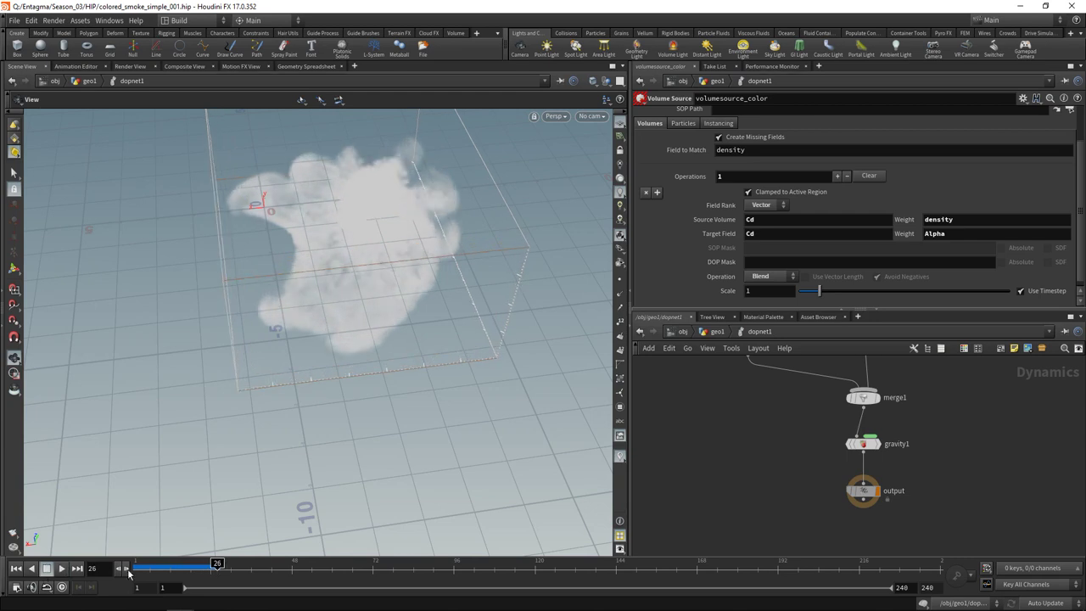
click(47, 569)
Step: Return to the geo1 network and add a Dop I/O node below dopnet1
key(u)
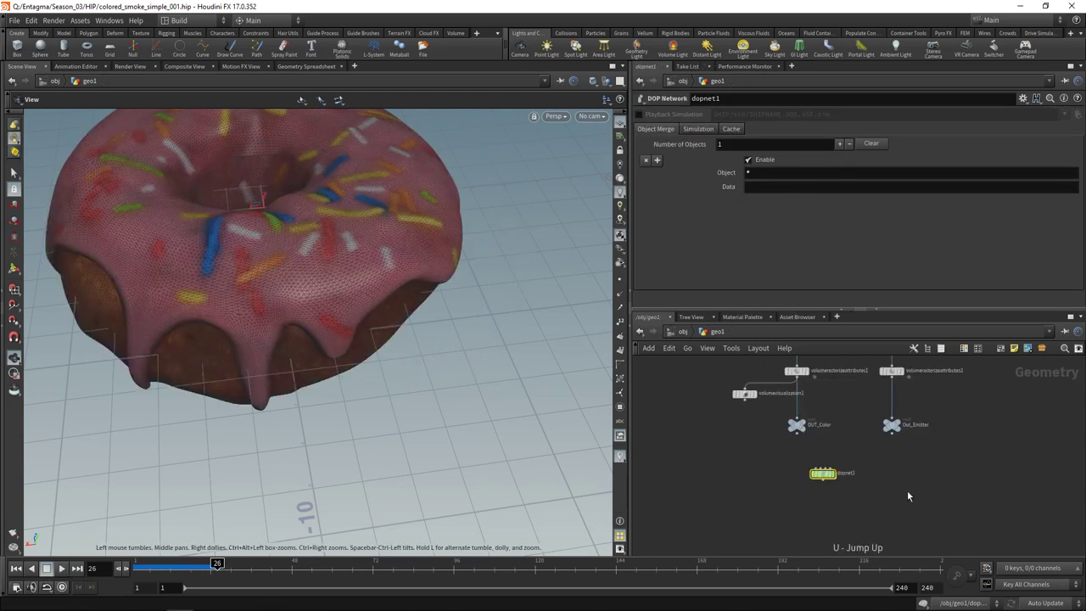
key(Tab)
text(dopio)
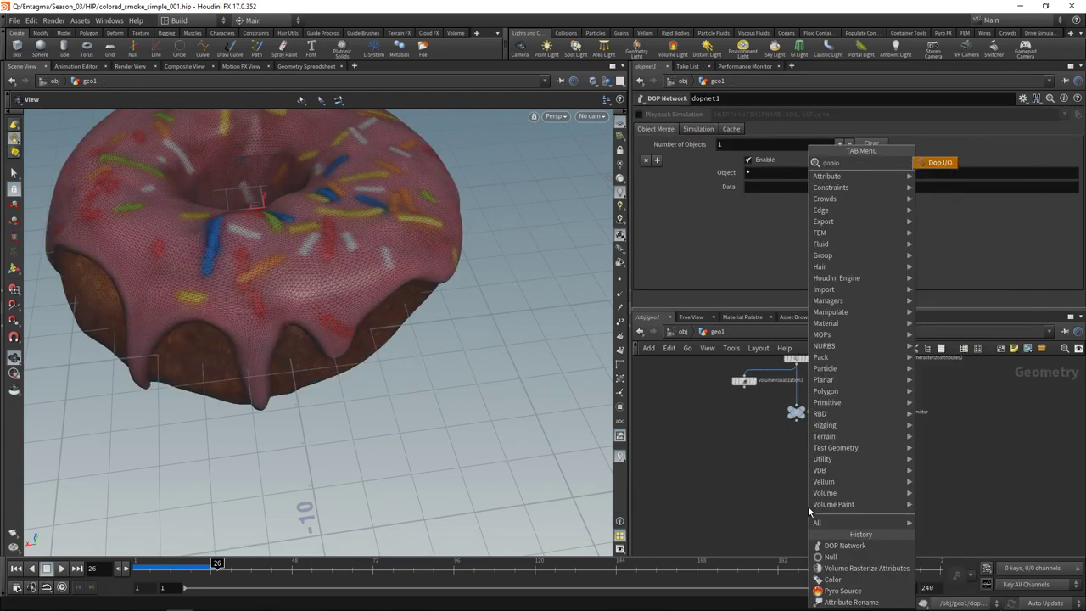
key(Return)
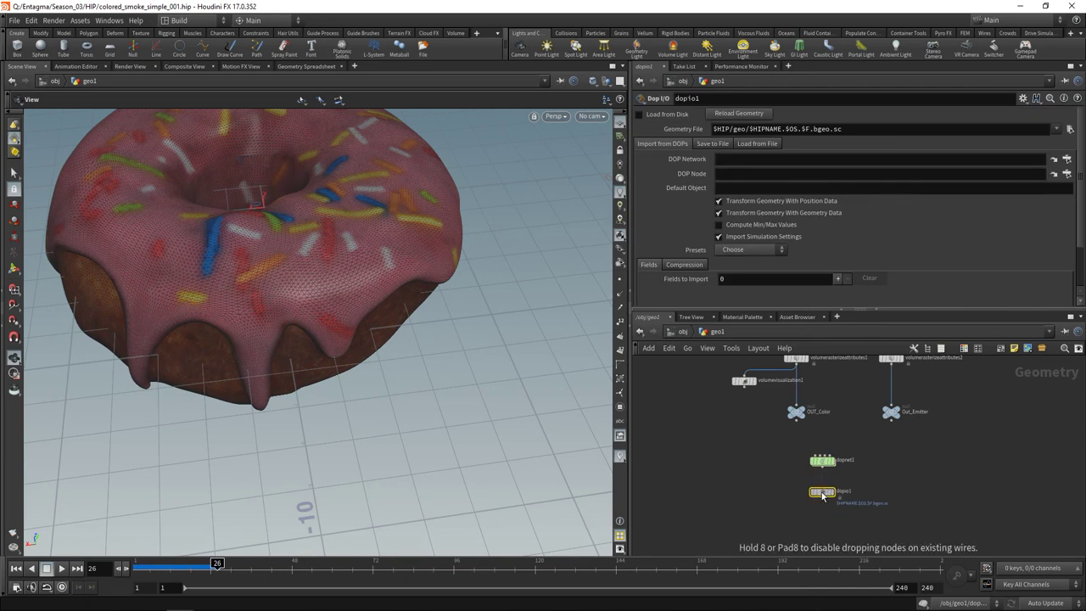
click(821, 493)
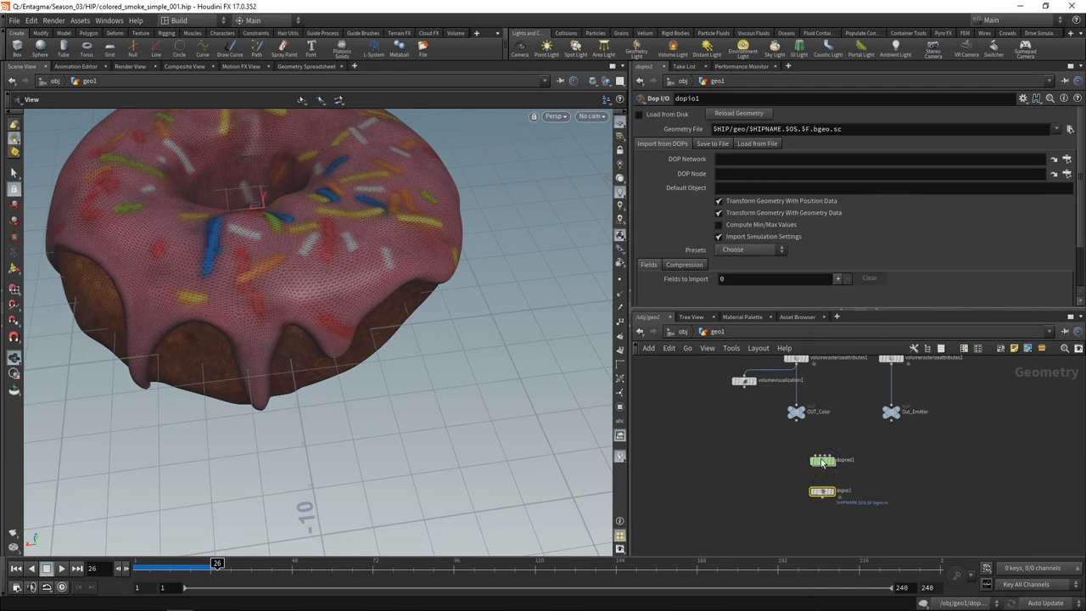
Step: Point dopio1 to the DOP network ../dopnet1 and the DOP node /obj/geo1/dopnet1/smokeobject1
drag(819, 459, 720, 158)
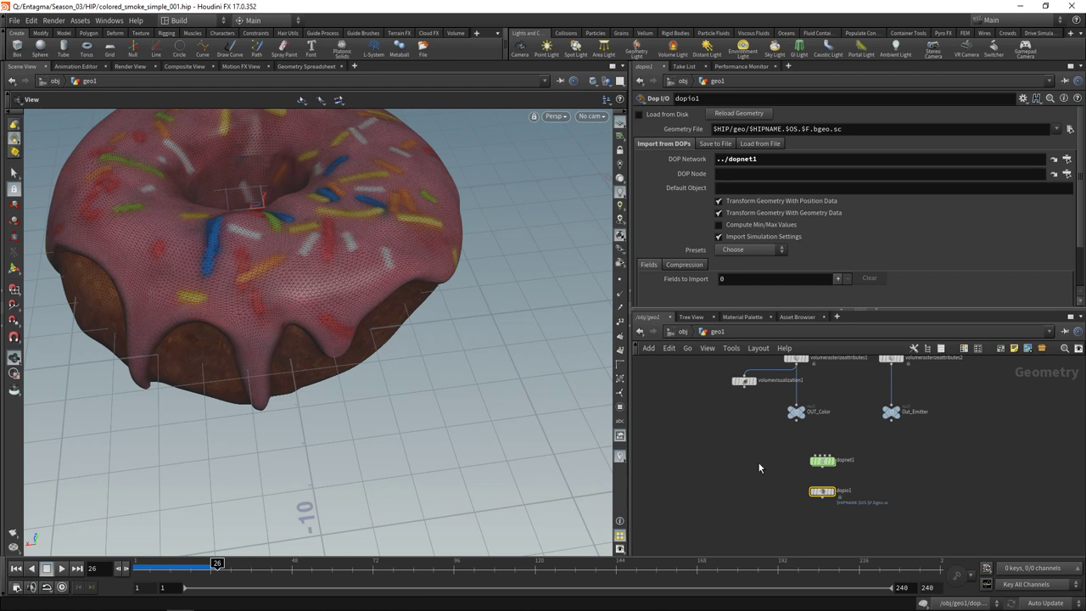
click(1069, 175)
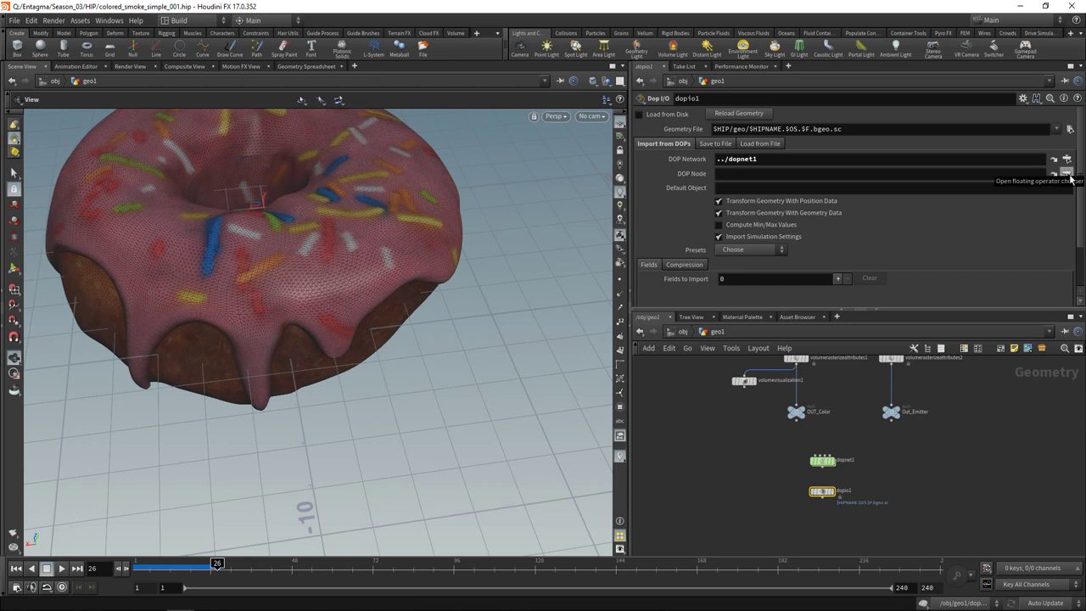
scroll(1054, 174, down, 3)
click(1025, 187)
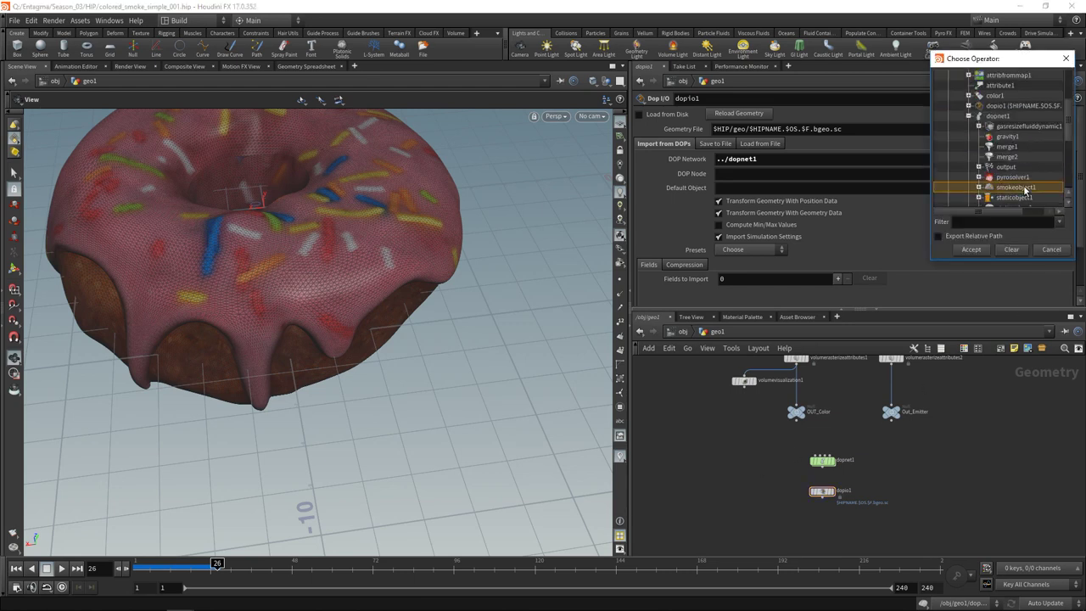
double_click(1017, 188)
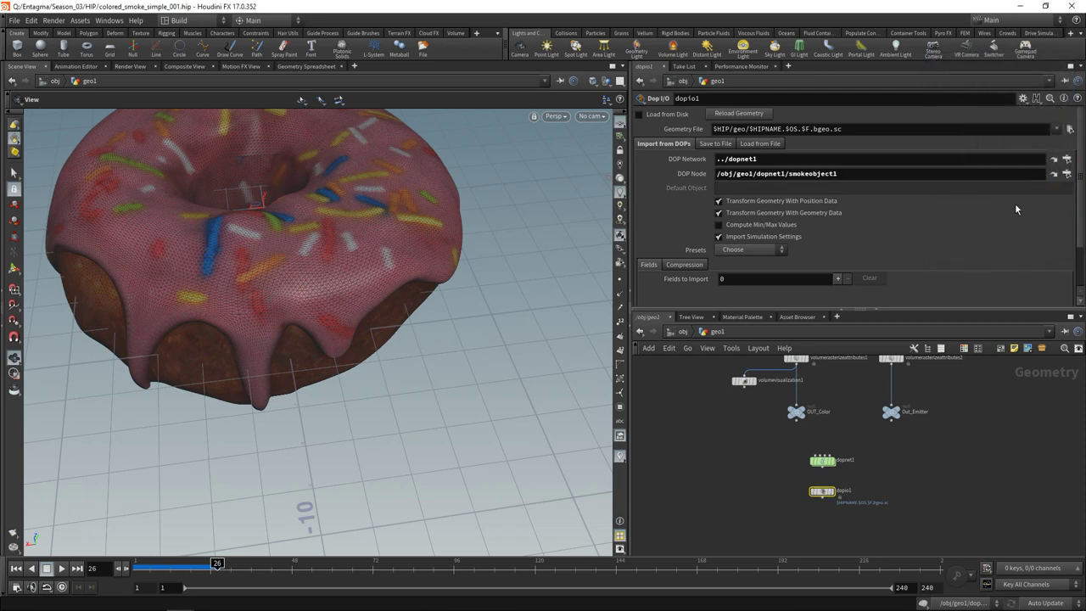
Step: Load the dopio1 preset that imports the density, vel, rest, temperature and Cd fields, and review its field list
click(759, 253)
click(759, 262)
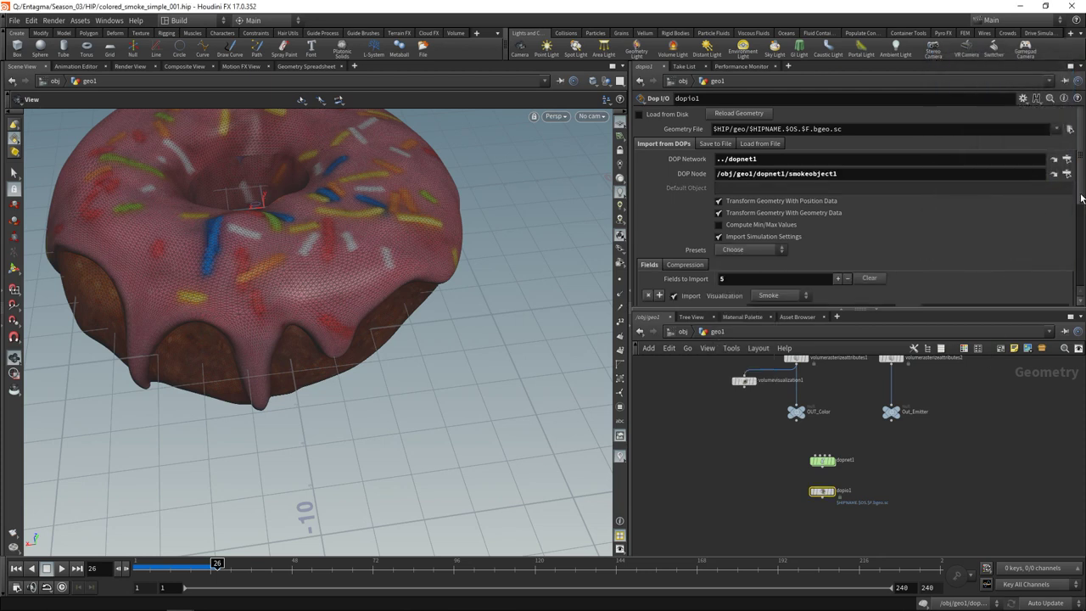
drag(1082, 199, 1009, 280)
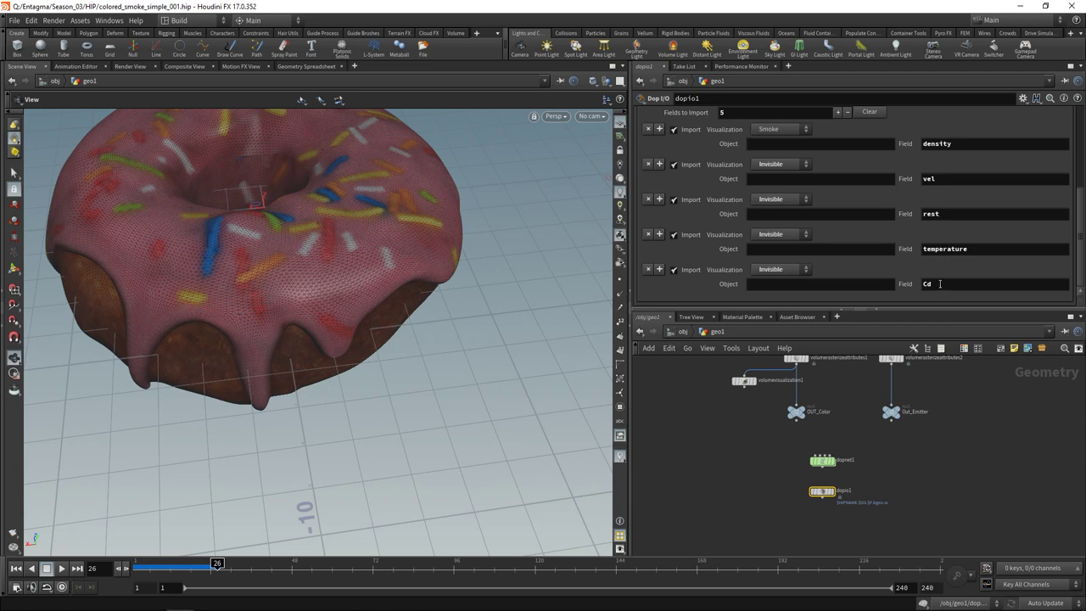
Step: Add a Volume Visualization node below dopio1
key(Tab)
text(v)
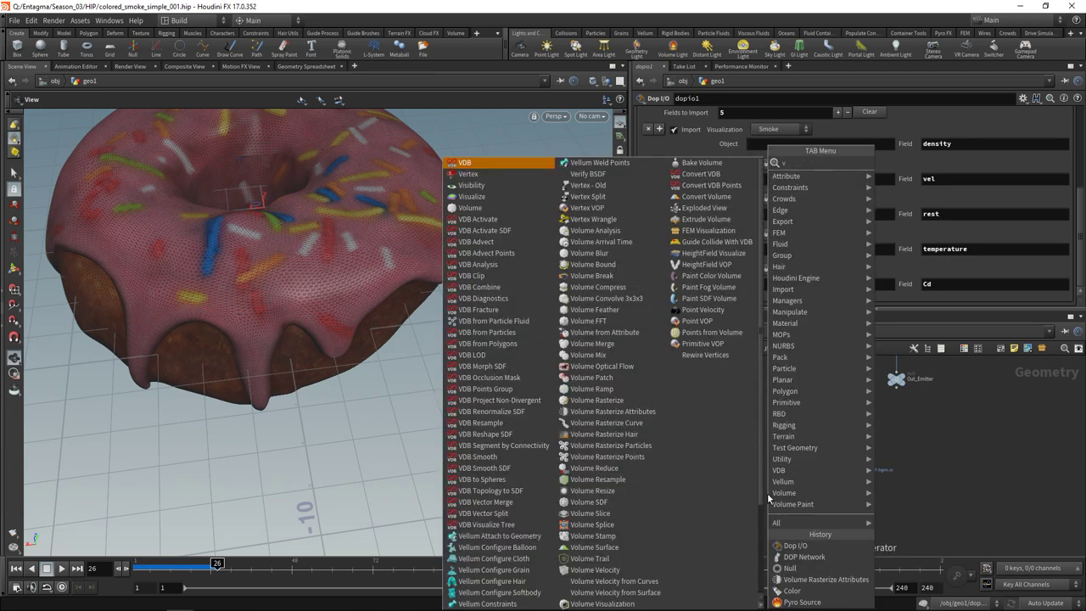
text(olvi)
key(Return)
click(769, 498)
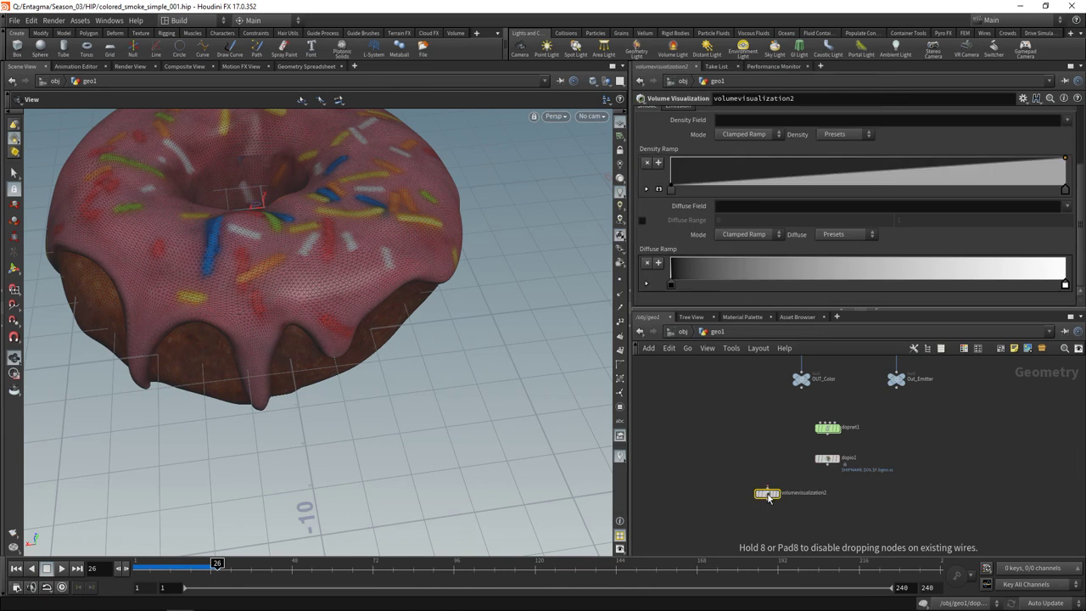
Step: Set the new Volume Visualization's Diffuse Field to Cd, then wire dopio1 into it and display it
click(846, 206)
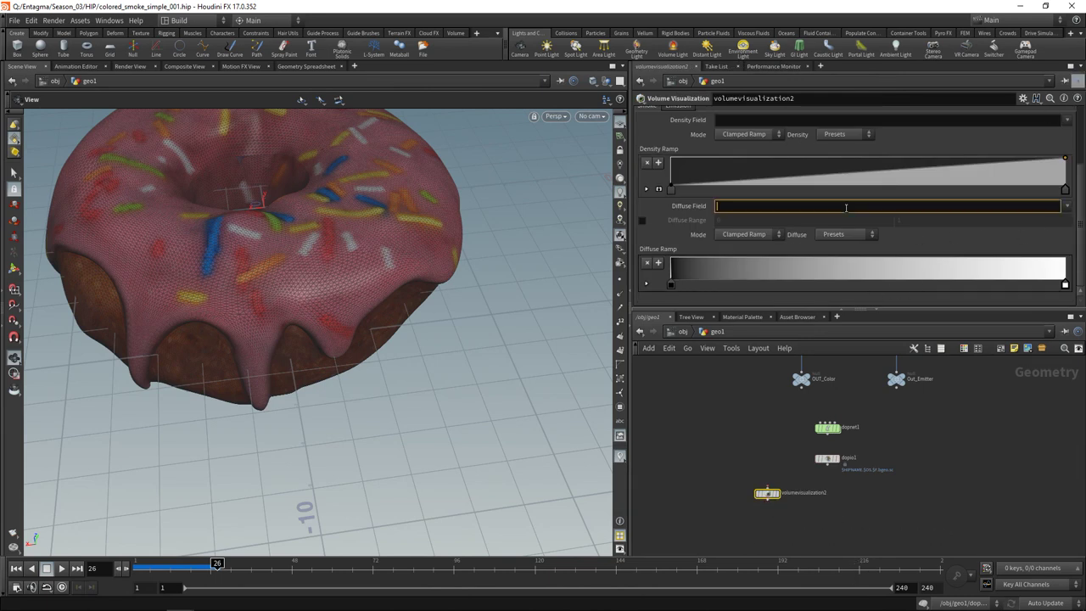
text(Cd)
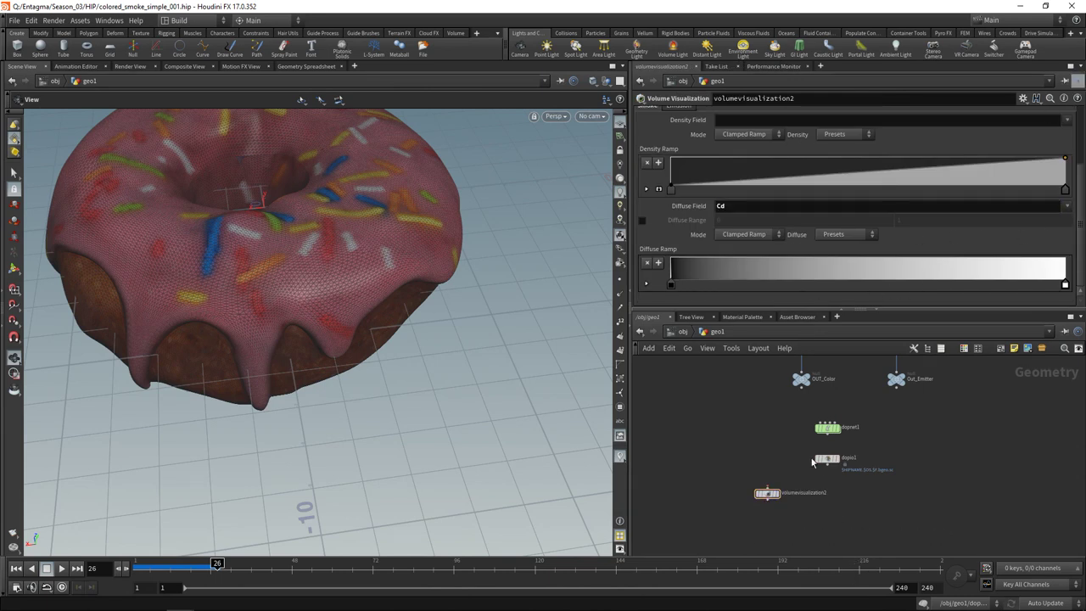
click(828, 470)
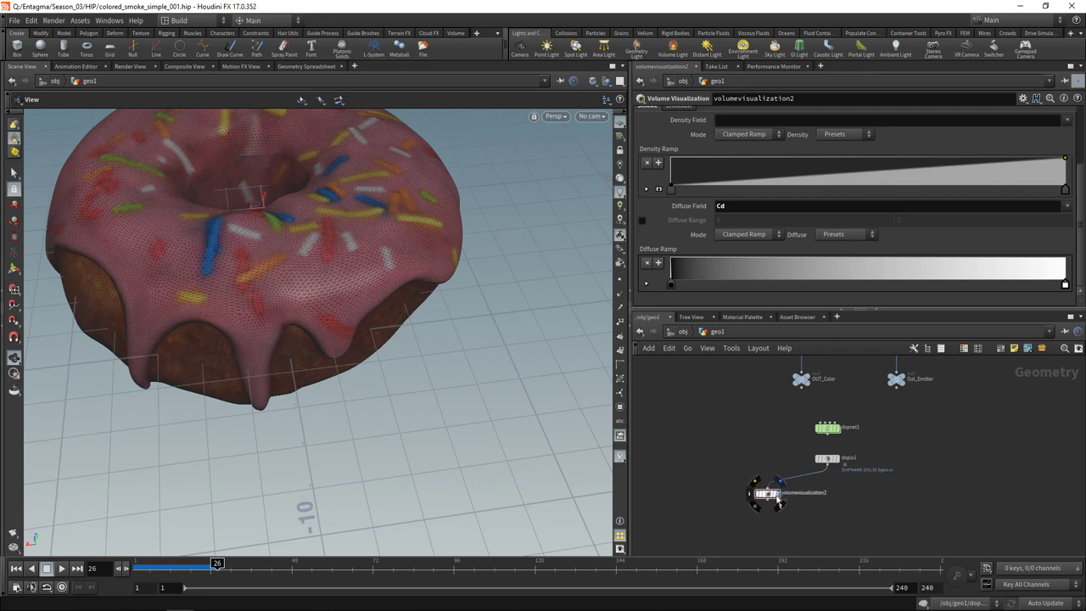
click(767, 487)
Step: Play the simulation from the first frame to check the smoke colour, and review the visualization settings
click(17, 568)
click(61, 568)
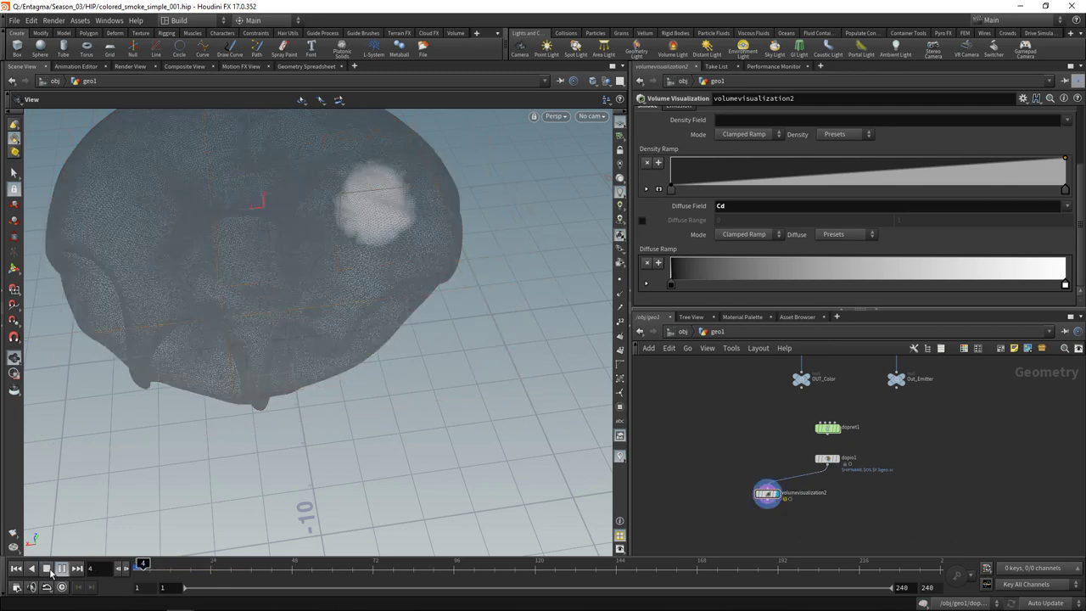
click(47, 568)
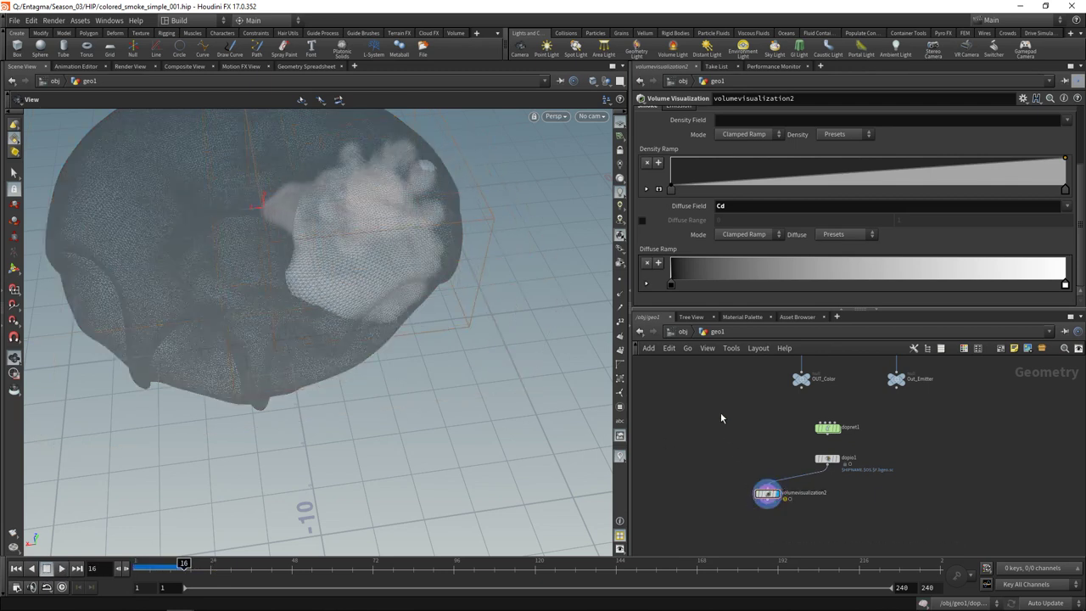
drag(725, 447, 725, 447)
drag(1081, 245, 1077, 175)
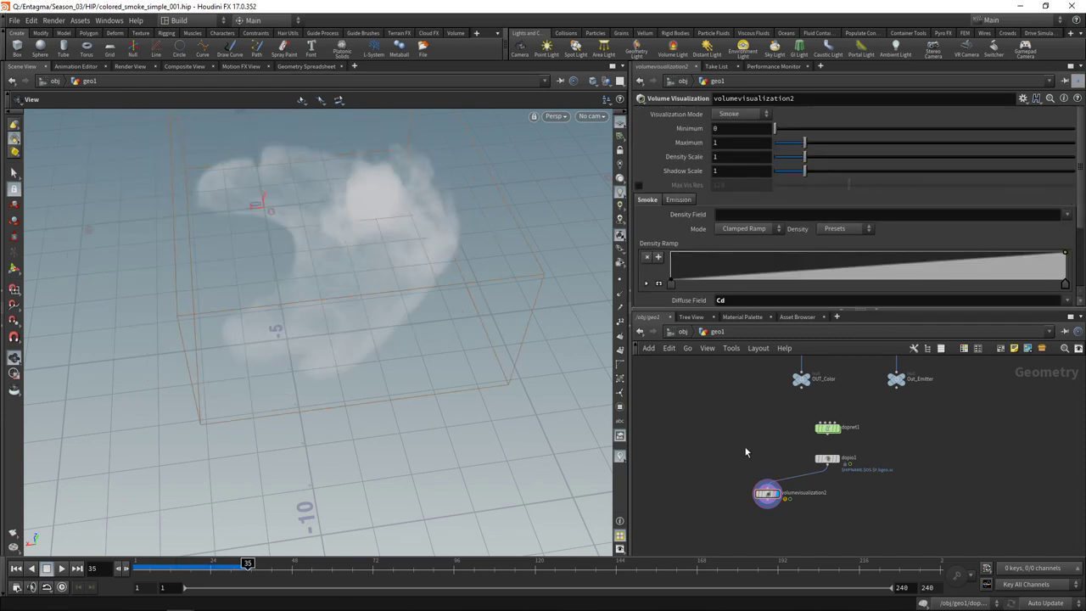
Step: Inside dopnet1, set volumesource_color's SOP Path to /obj/geo1/OUT_Color and return to the first frame
click(823, 428)
key(Return)
middle_drag(978, 373, 902, 504)
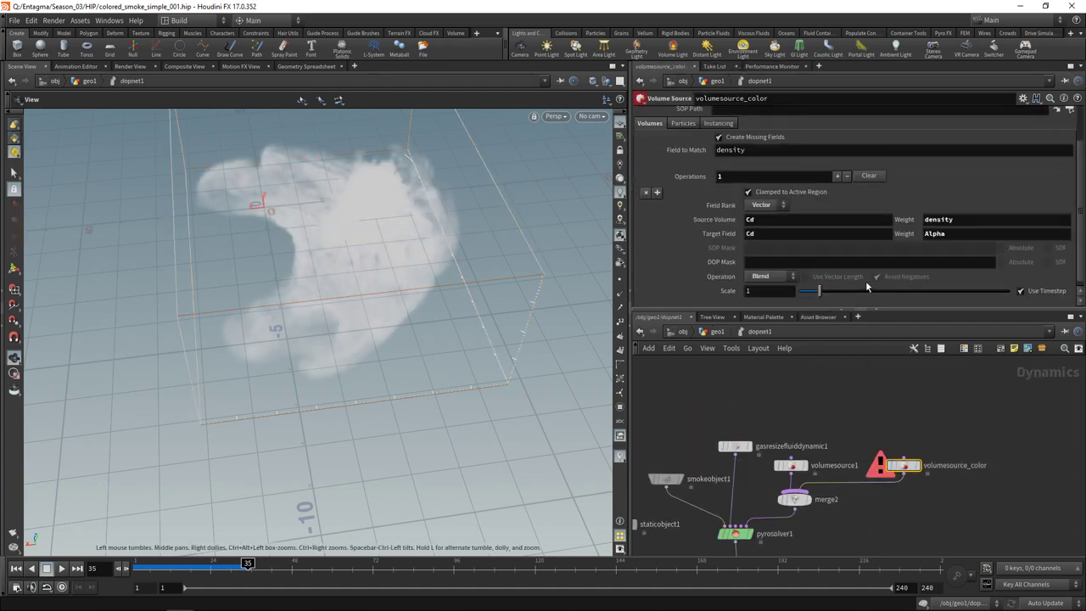
drag(1080, 204, 1081, 159)
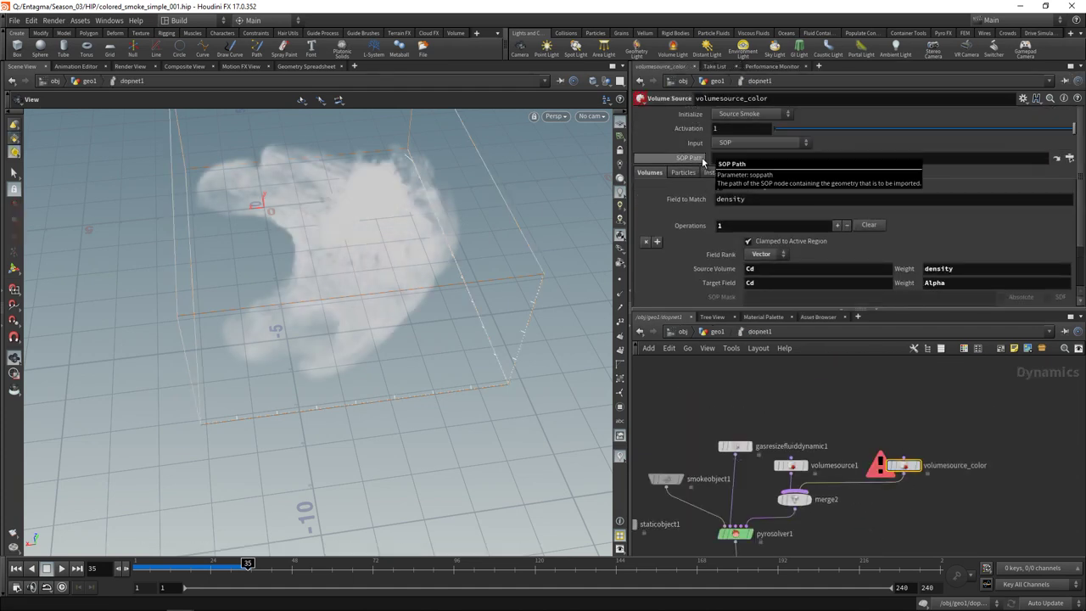
click(1069, 159)
double_click(993, 136)
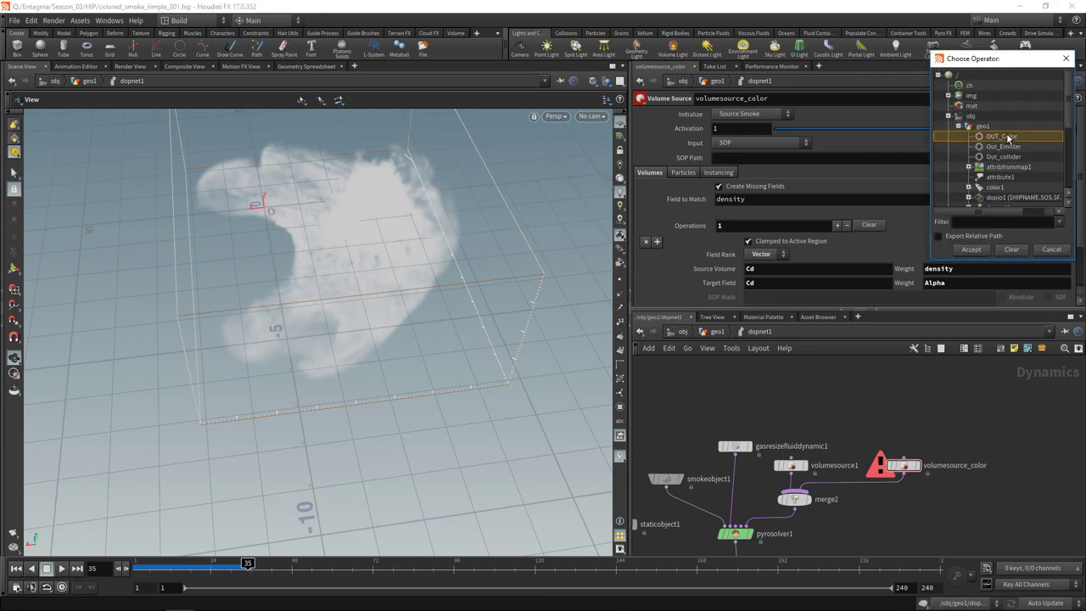
key(ctrl+Up)
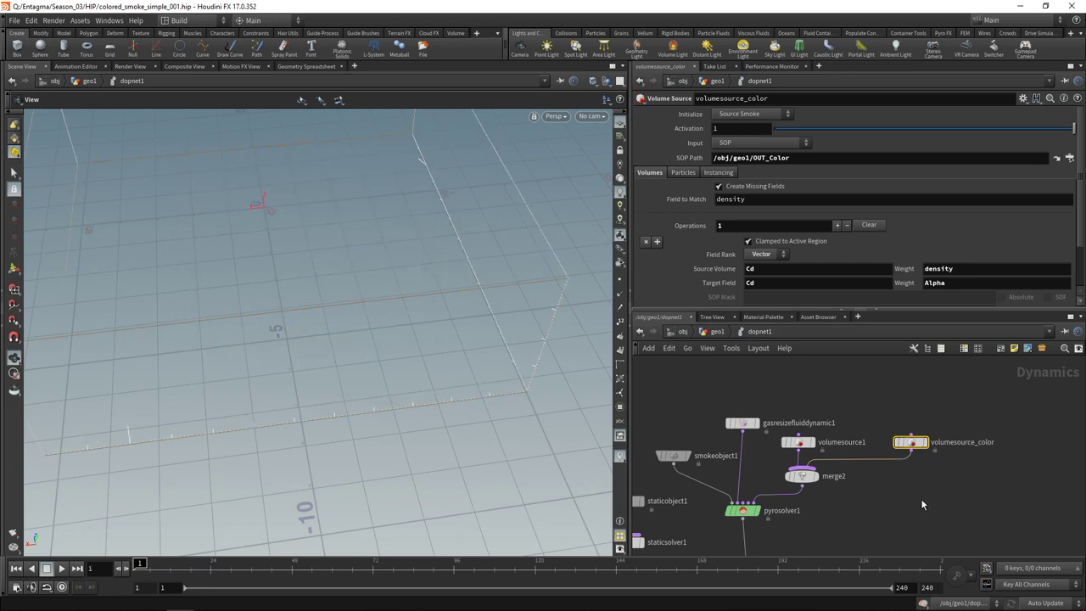
Step: Back in geo1, change the Diffuse Field of volumevisualization2 to Cd.*
key(u)
click(766, 493)
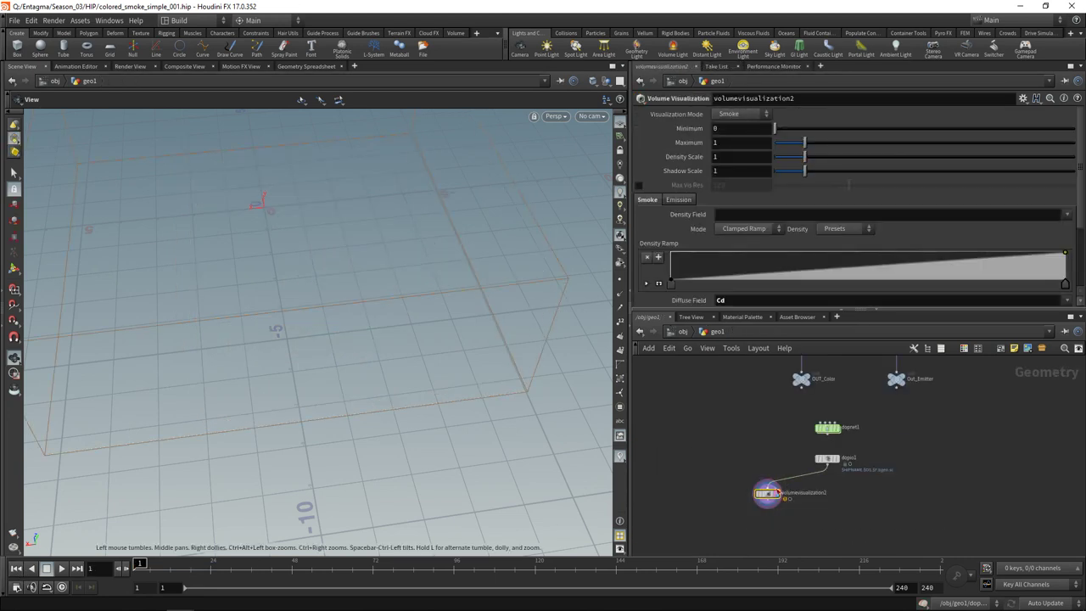
double_click(749, 301)
text(.*)
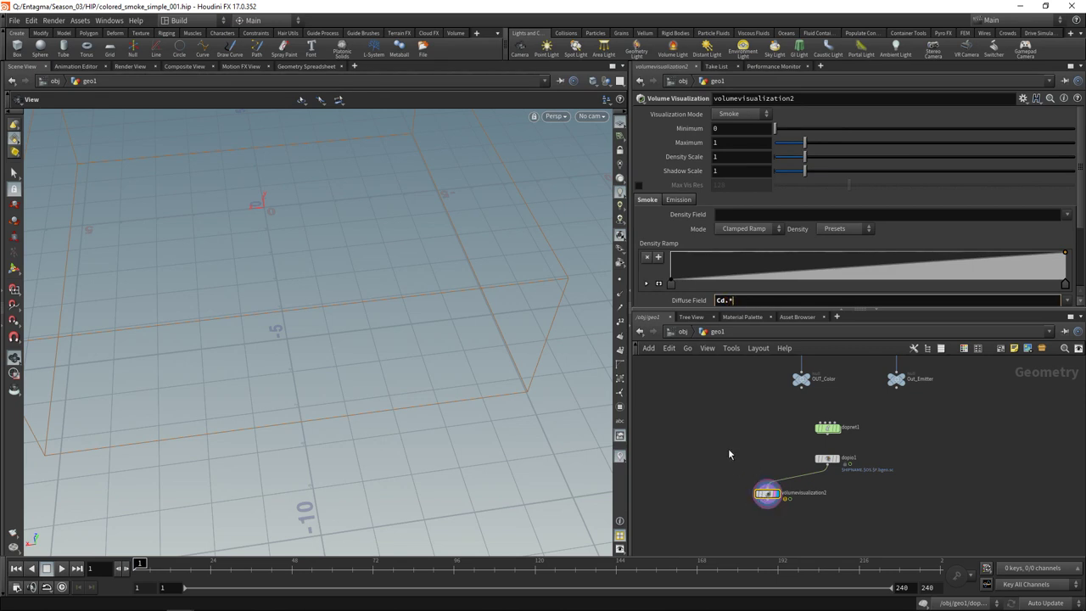
key(Return)
Step: Set the Density Scale of volumevisualization2 to 10 and play the simulation to check the coloured smoke
click(728, 156)
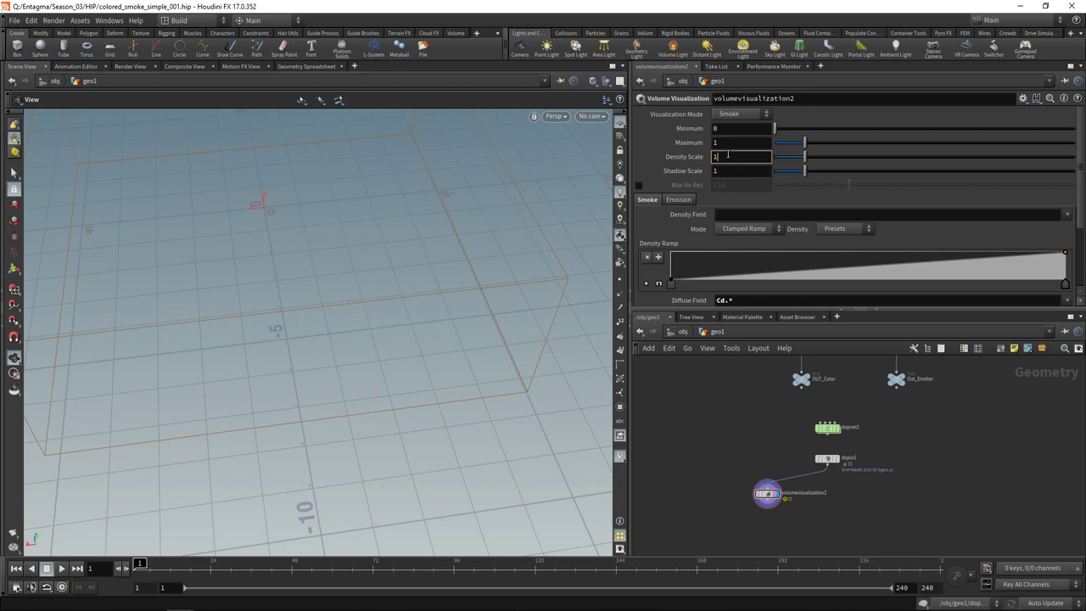
text(0)
key(Return)
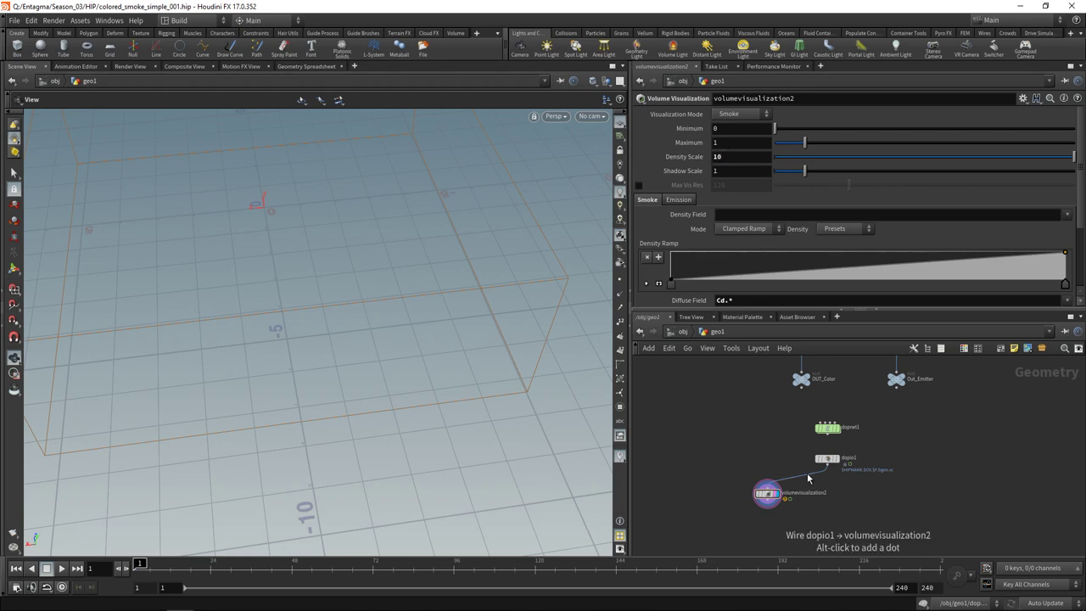
click(61, 568)
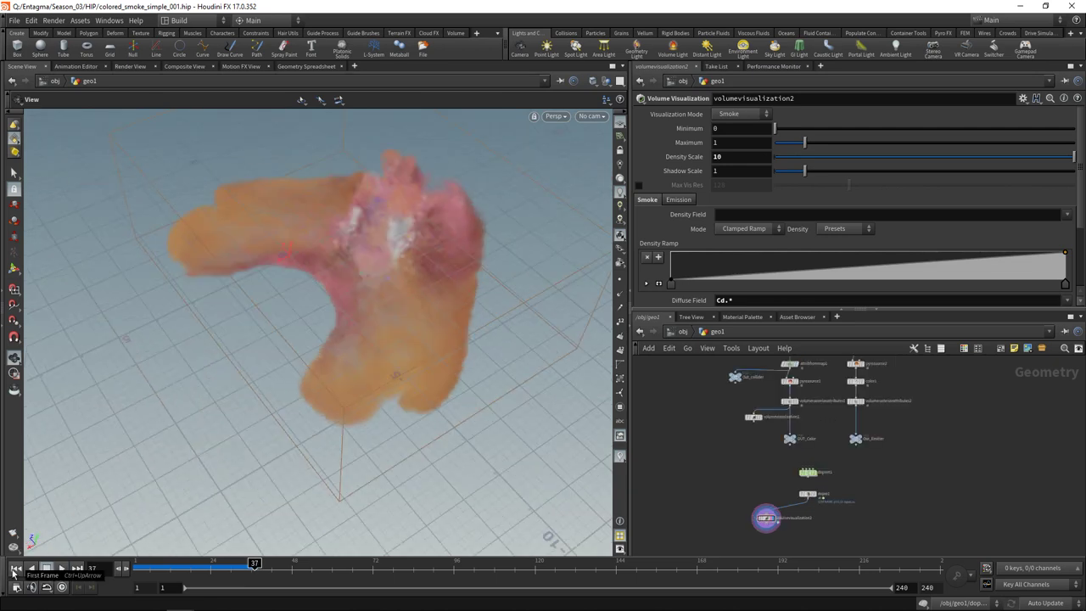
Step: Save the scene at the first frame, and inside dopnet1 set the Division Size of smokeobject1 to 0.05
click(16, 567)
key(ctrl+s)
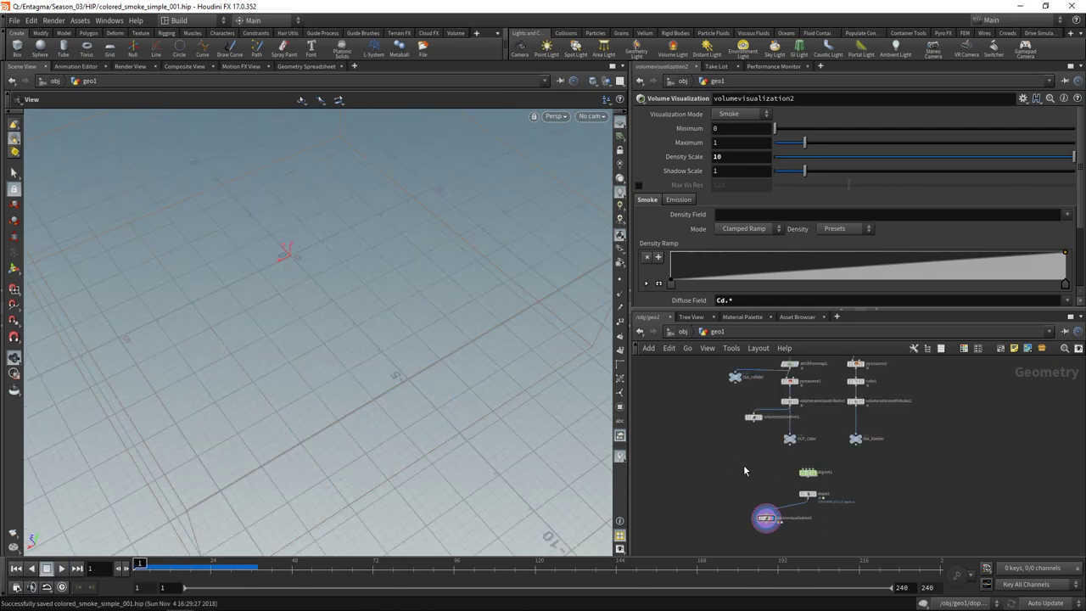
drag(744, 465, 815, 498)
key(Return)
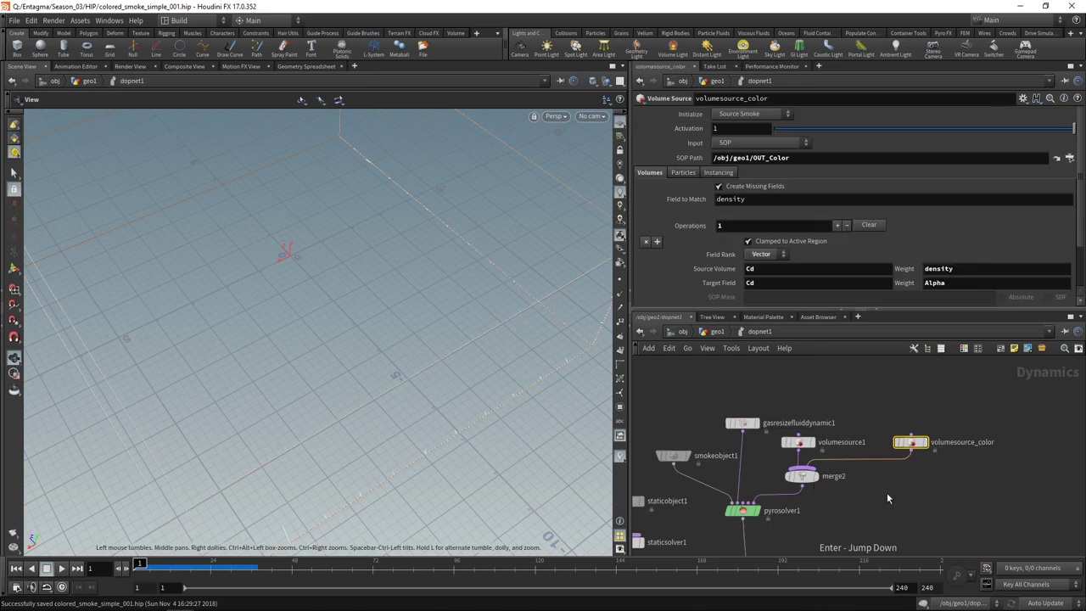
key(ctrl+z)
click(728, 158)
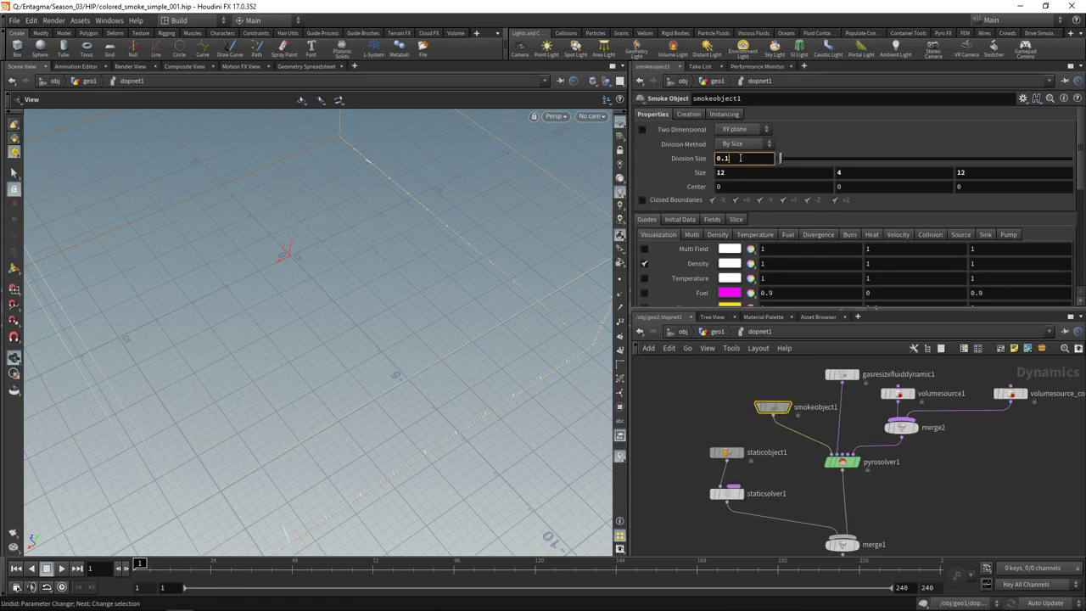
key(BackSpace)
text(05)
key(Return)
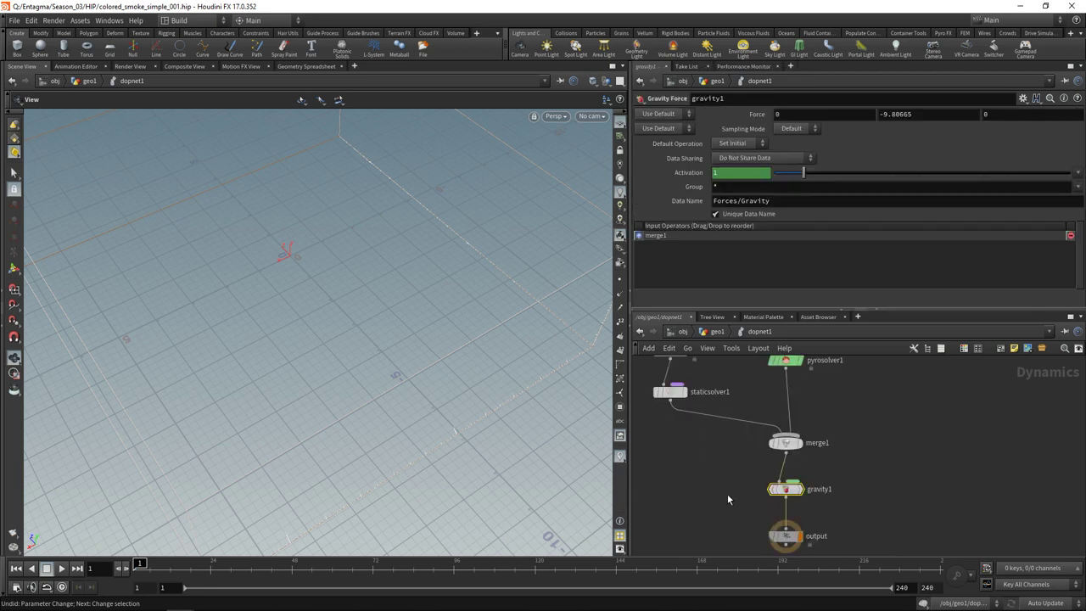
Step: Set the Buoyancy Lift of pyrosolver1 to 0
click(768, 491)
middle_drag(864, 444, 847, 530)
click(770, 446)
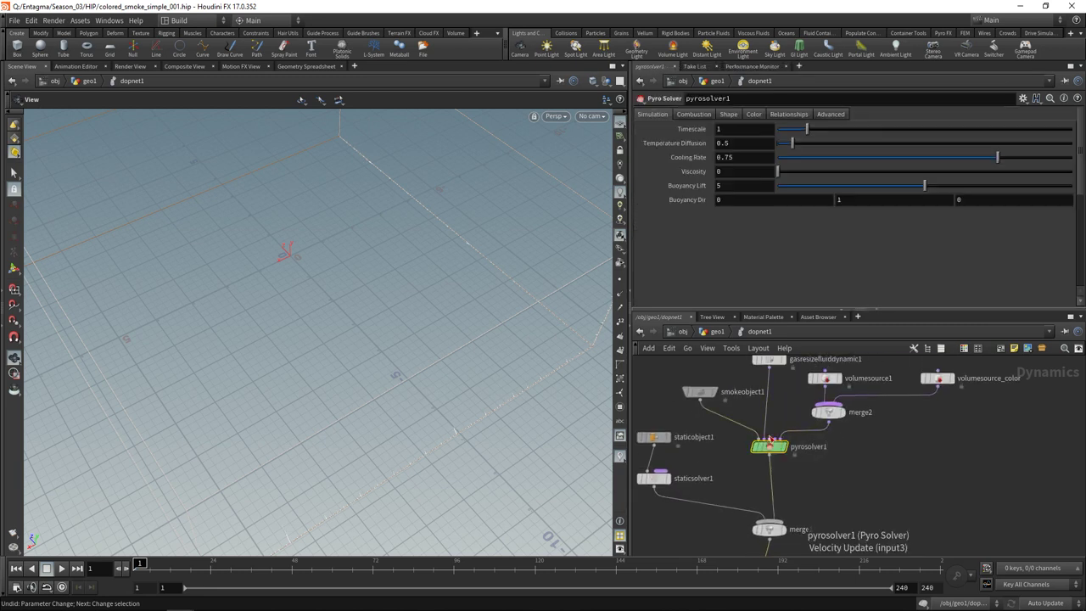
click(729, 185)
text(0)
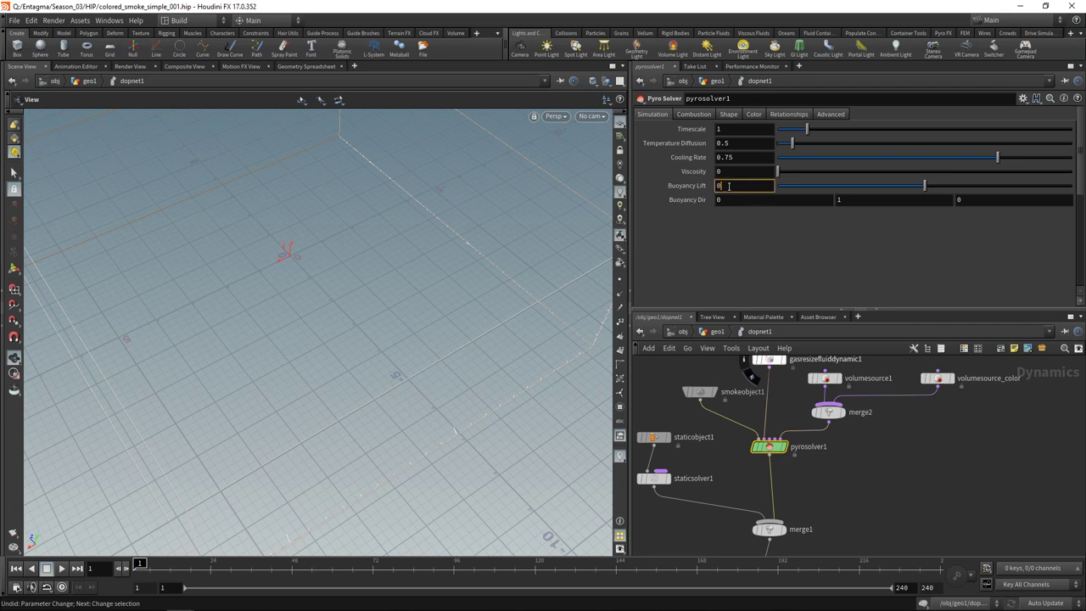
key(Return)
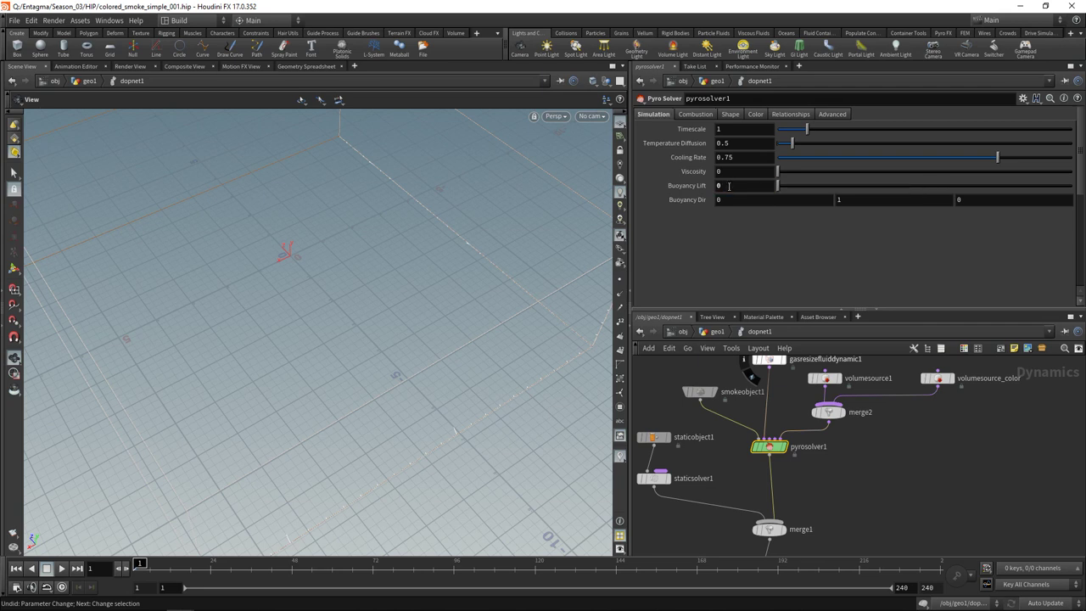
Step: In the Shape settings of pyrosolver1, set the Dissipation to 0.07
click(697, 115)
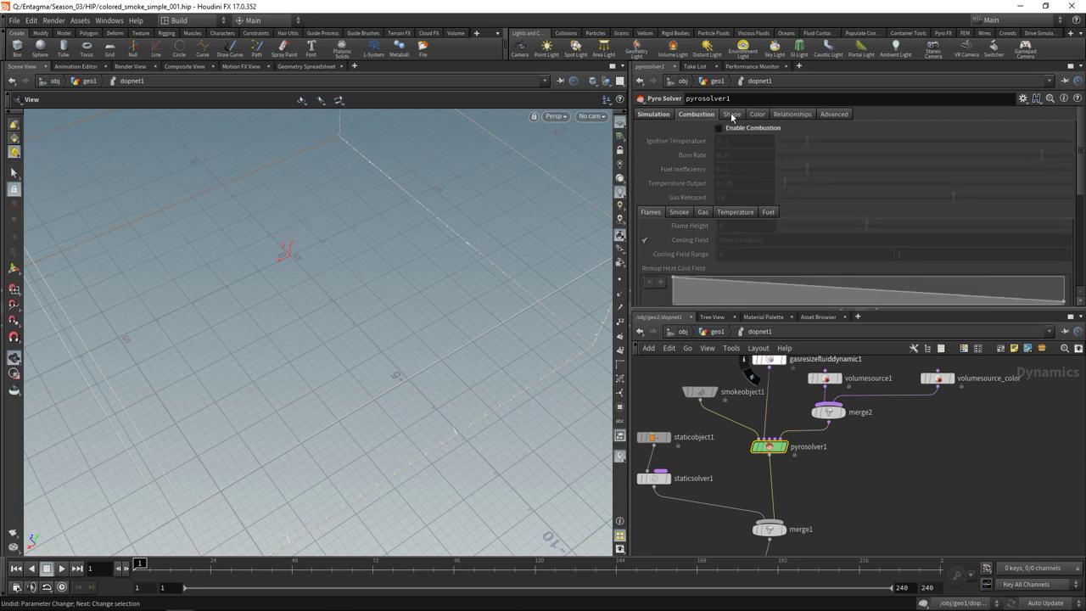
click(732, 117)
click(732, 130)
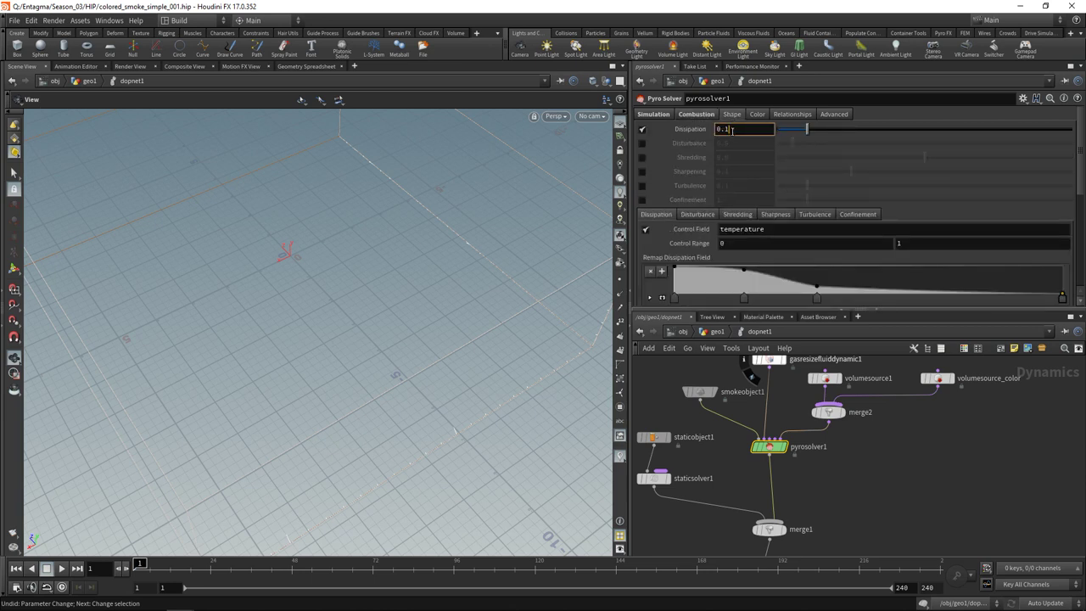
key(BackSpace)
text(07)
key(Return)
Step: Enable Dissipation in the Color settings of pyrosolver1 with a value of 0.07, and view the solver's Advanced settings
click(754, 117)
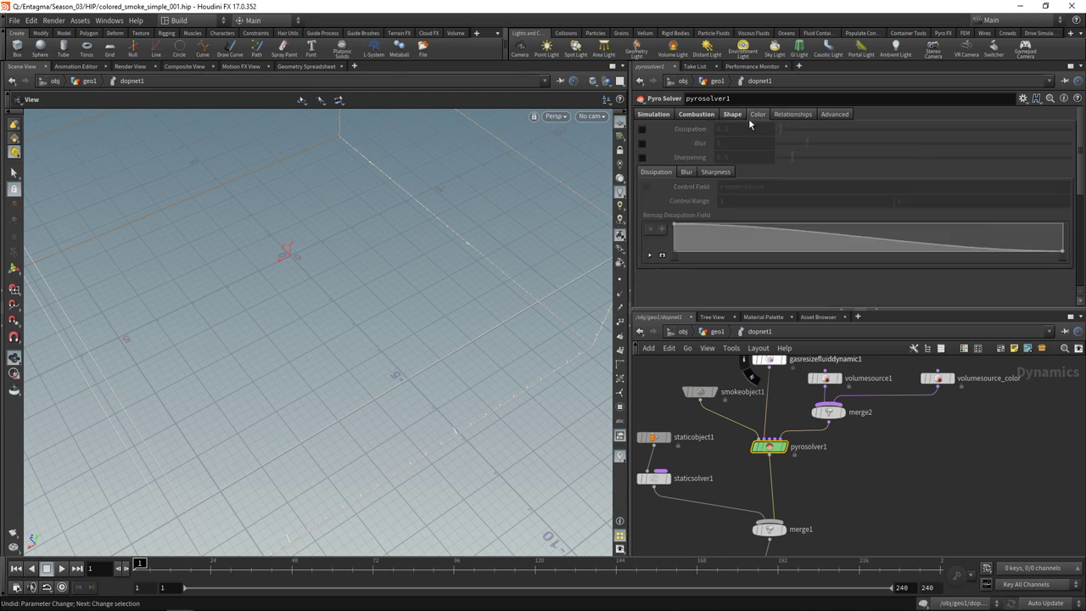
click(643, 130)
click(752, 129)
key(BackSpace)
text(07)
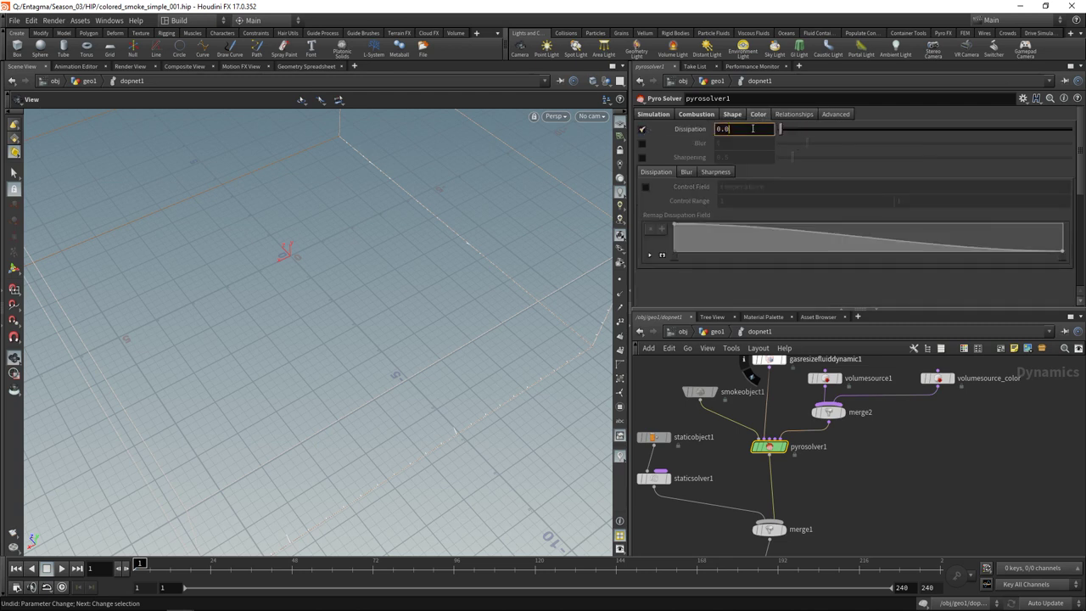
key(Return)
click(833, 115)
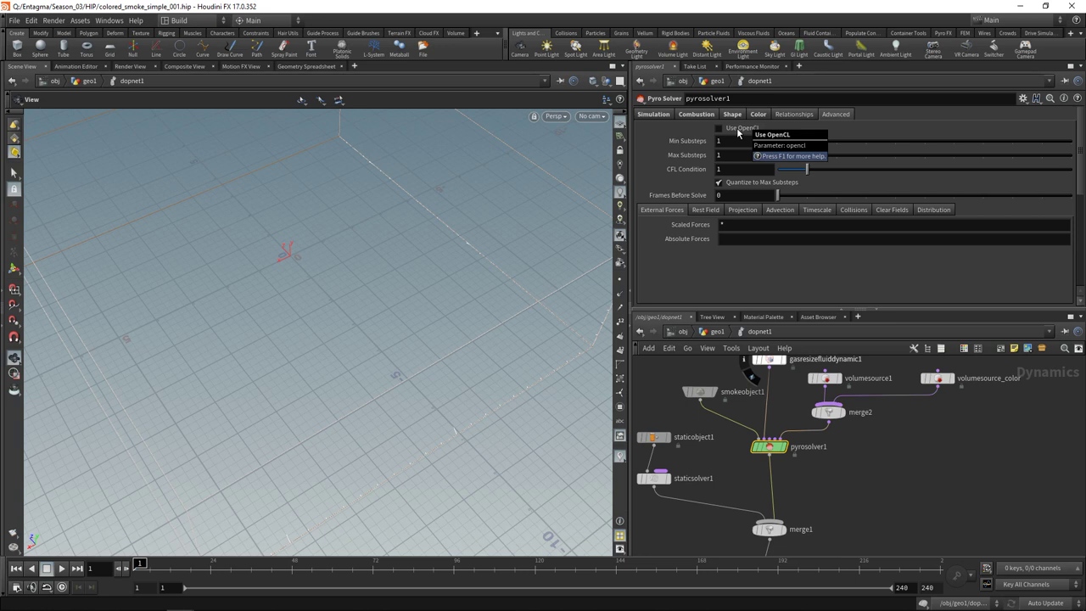
Step: Return to geo1, play the finer coloured smoke simulation, then stop it and inspect the smoke and the node network
key(u)
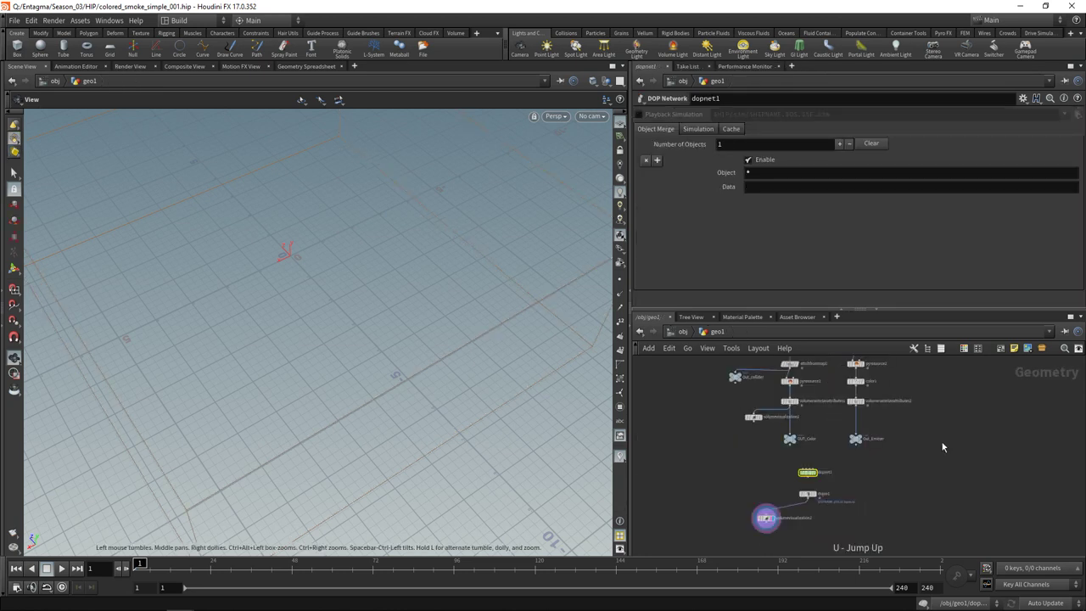
key(Up)
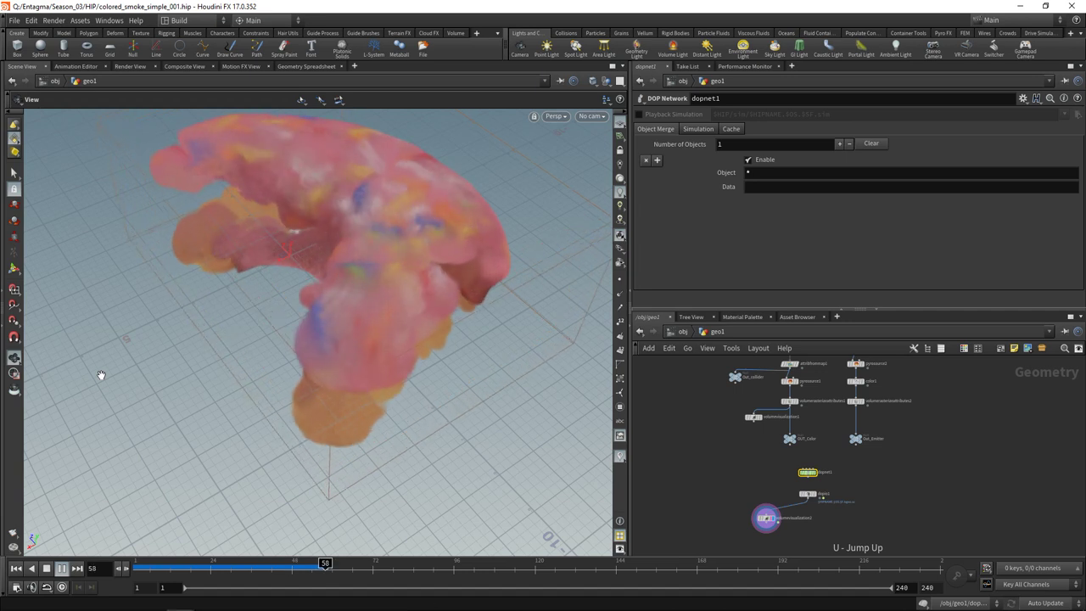
click(47, 569)
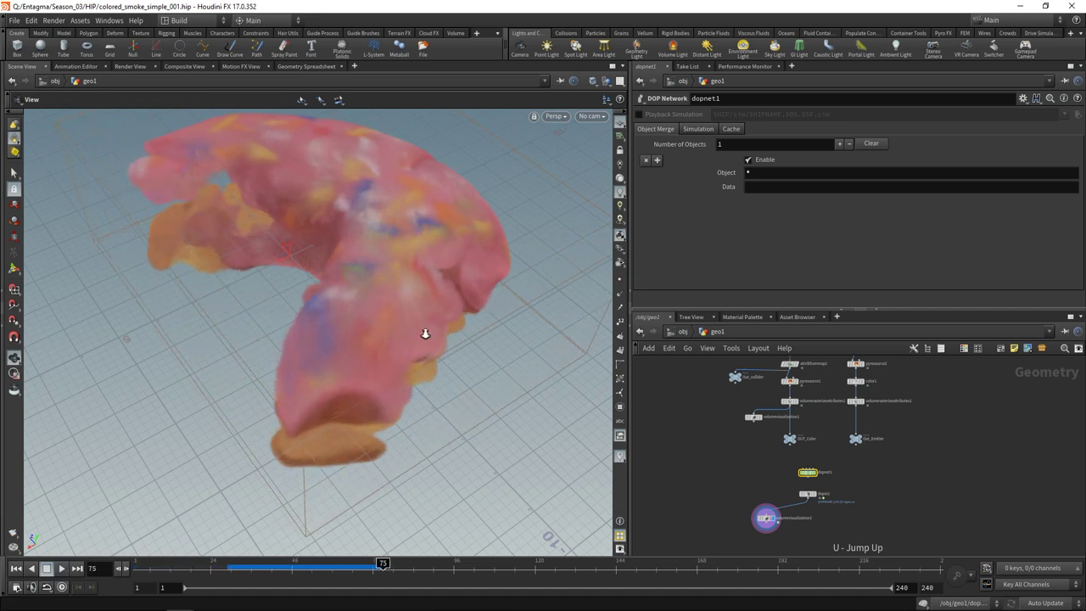
drag(425, 335, 371, 371)
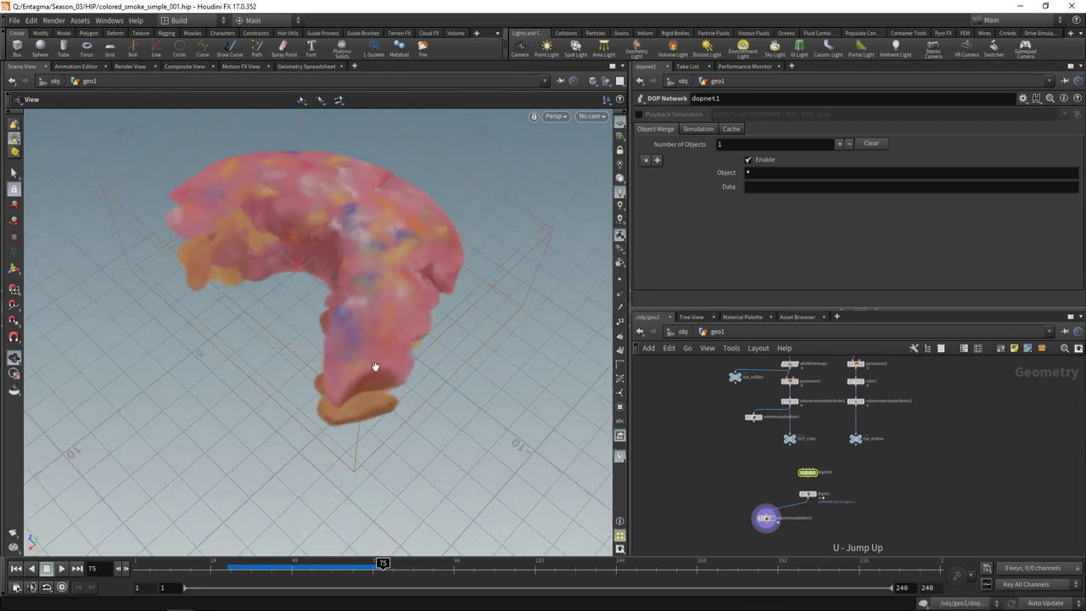
key(l)
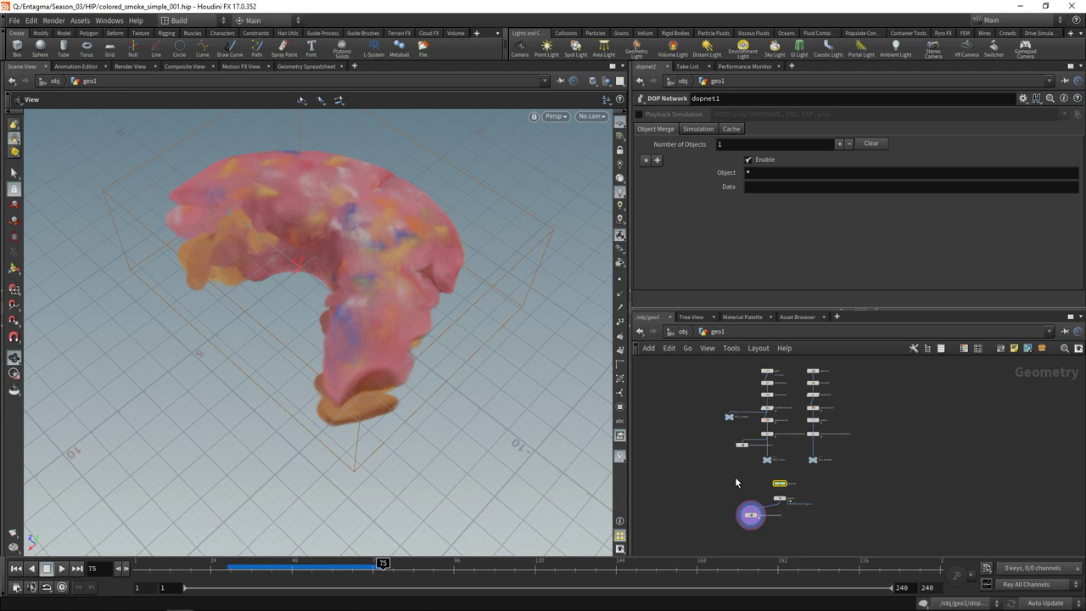